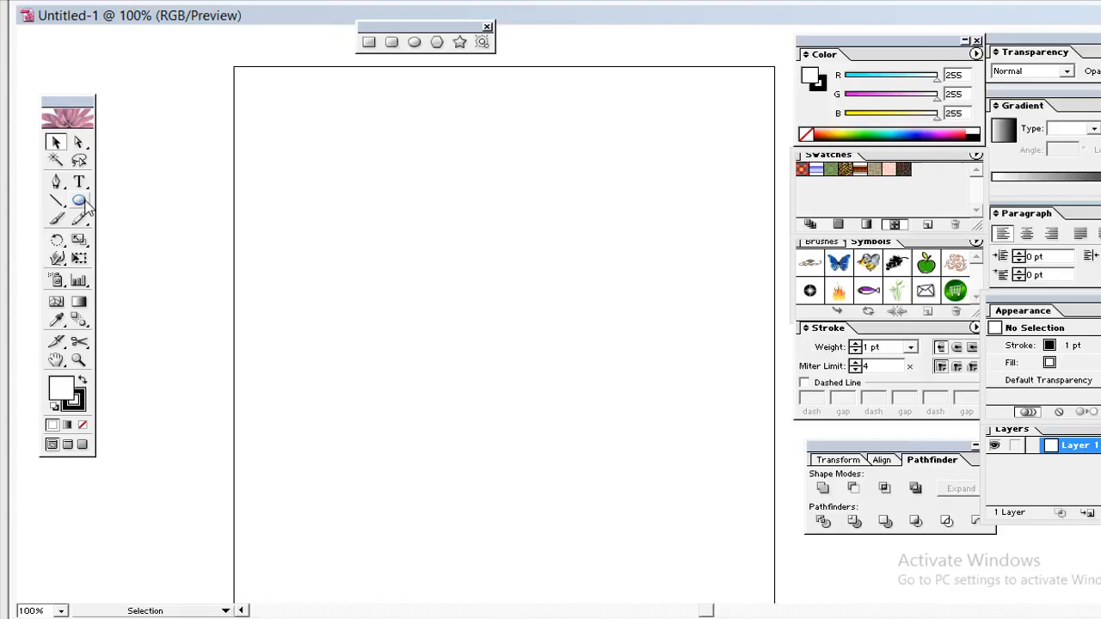
- Draw a large, nearly round ellipse in the upper part of the page and fill it with blue 0000FF
{"action": "left_click", "coordinate": [78, 200]}
{"action": "left_click", "coordinate": [79, 201]}
{"action": "left_click", "coordinate": [78, 201]}
{"action": "left_click_drag", "start_coordinate": [391, 152], "coordinate": [554, 298]}
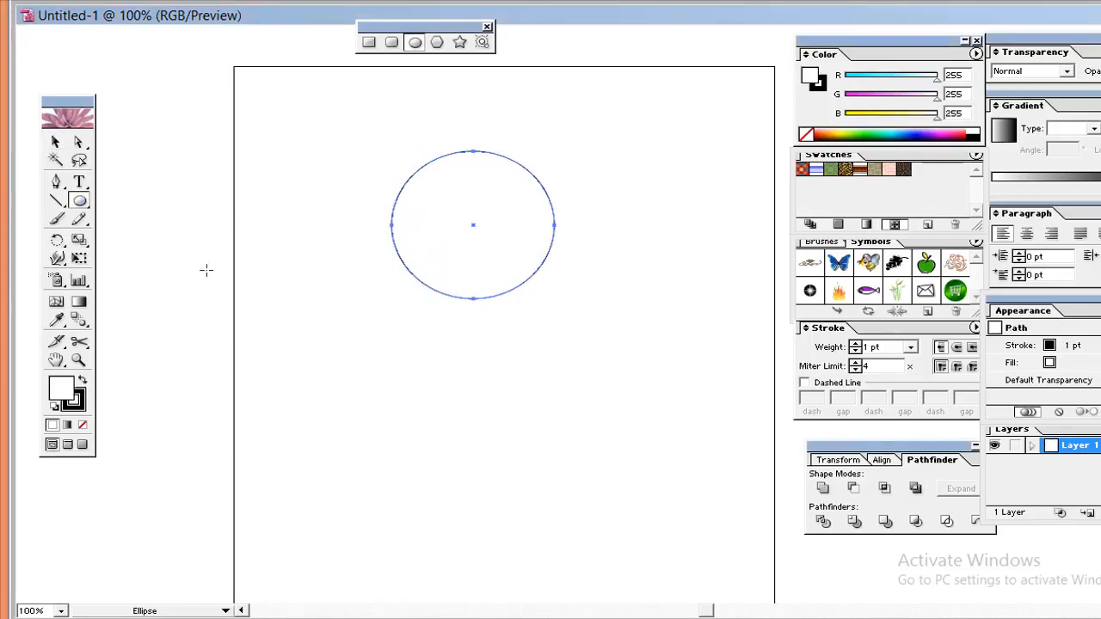
{"action": "double_click", "coordinate": [63, 389]}
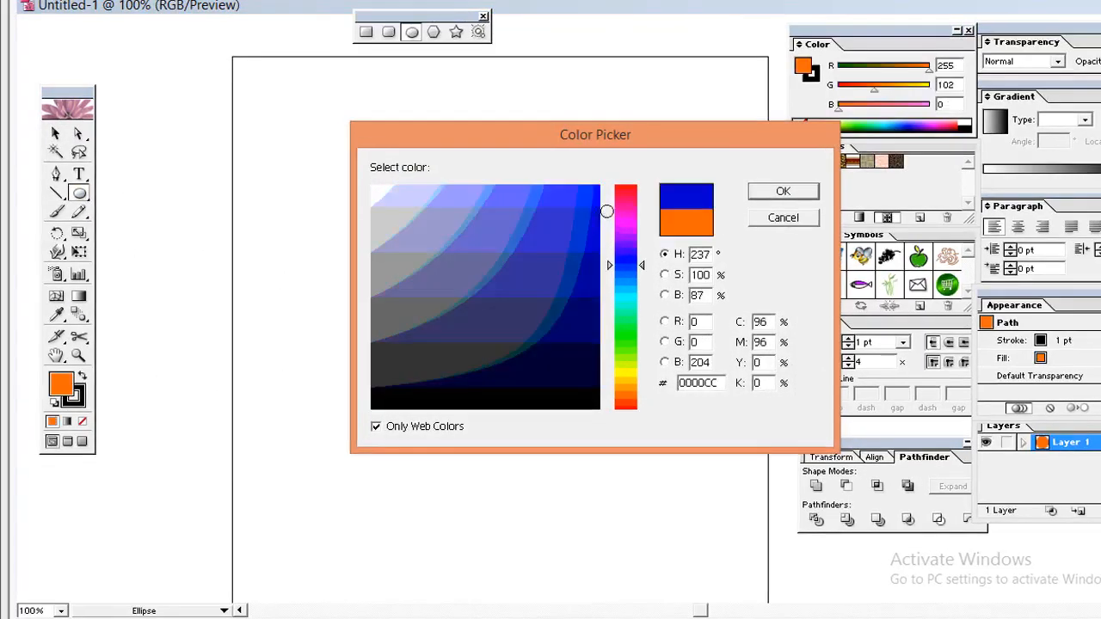
{"action": "left_click", "coordinate": [613, 185]}
{"action": "left_click", "coordinate": [779, 193]}
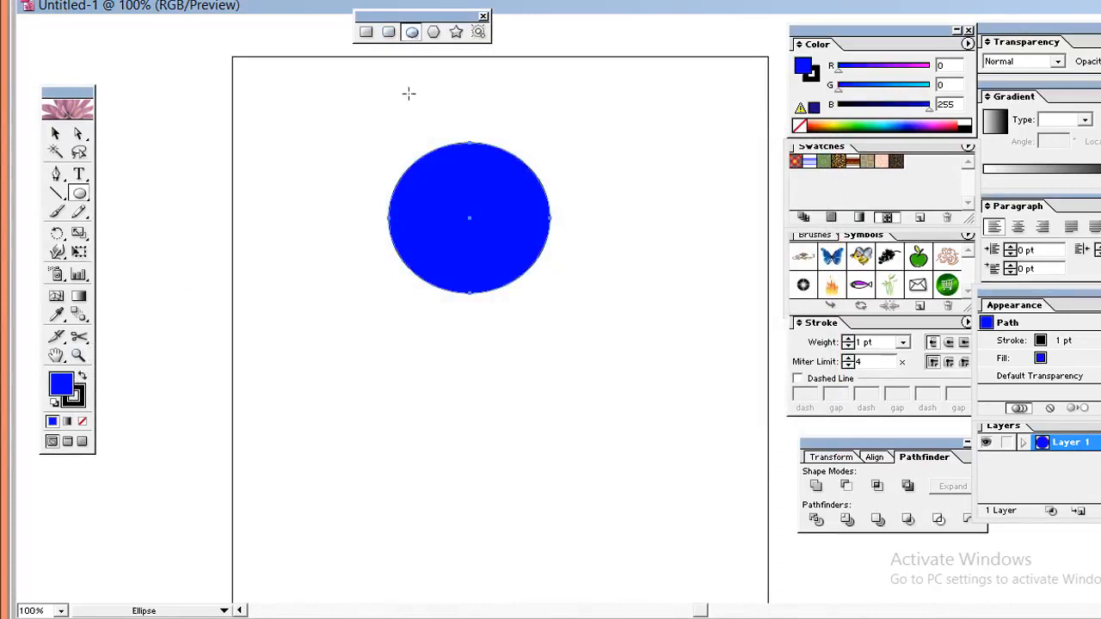
- Add a small blue circle at the upper left and upper right of the large ellipse, and stretch both upward into ovals
{"action": "left_click_drag", "start_coordinate": [384, 150], "coordinate": [514, 177]}
{"action": "left_click", "coordinate": [56, 135]}
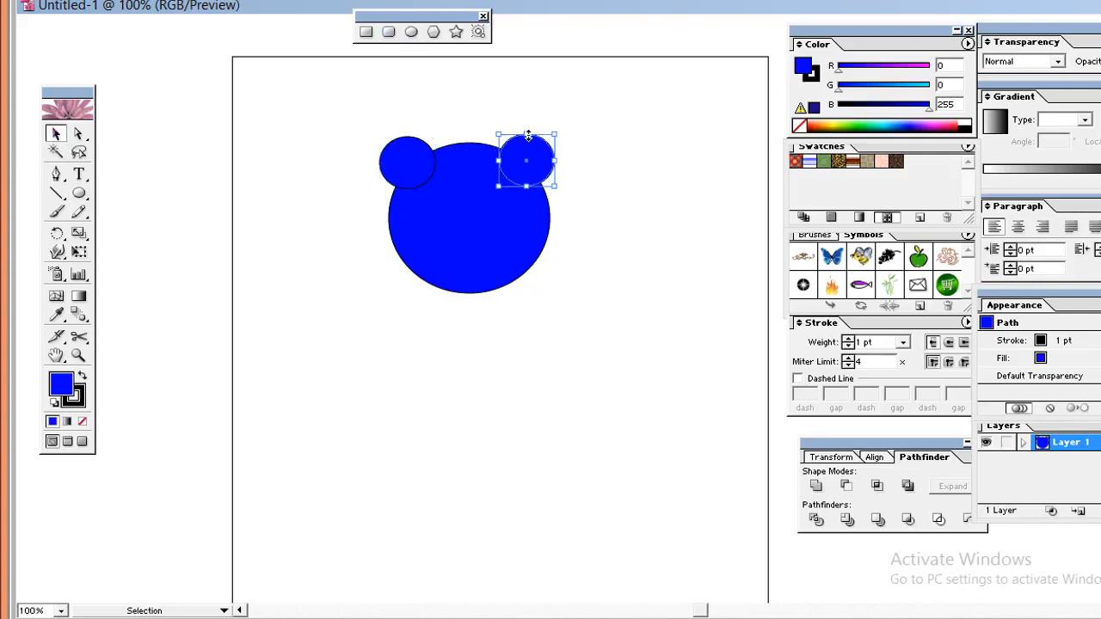
{"action": "left_click_drag", "start_coordinate": [528, 135], "coordinate": [525, 113]}
{"action": "left_click", "coordinate": [399, 154]}
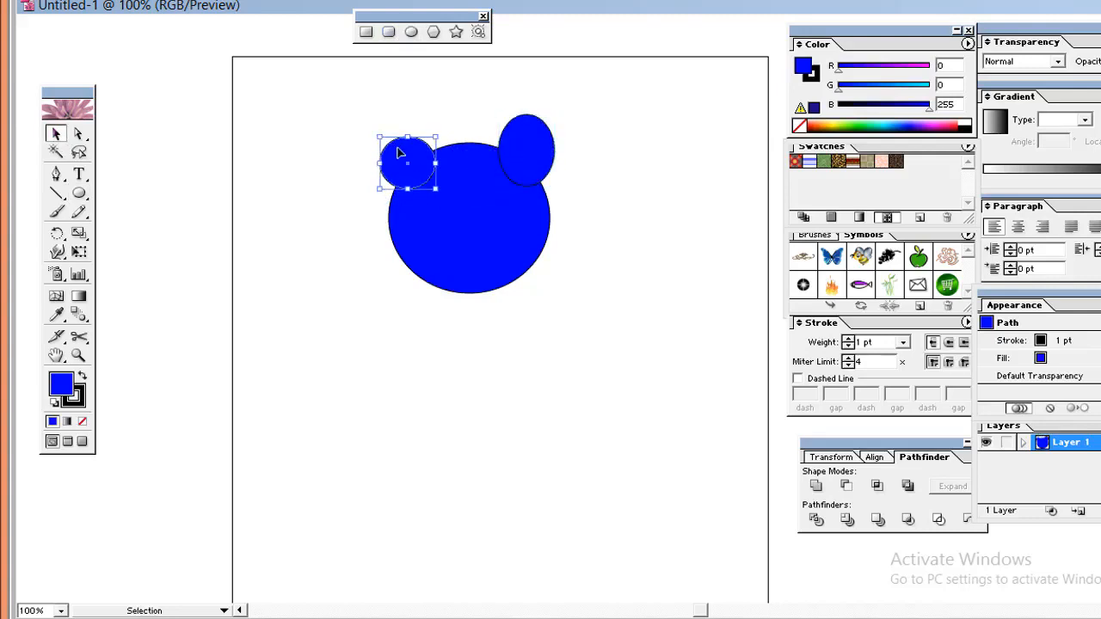
{"action": "left_click_drag", "start_coordinate": [408, 135], "coordinate": [406, 110]}
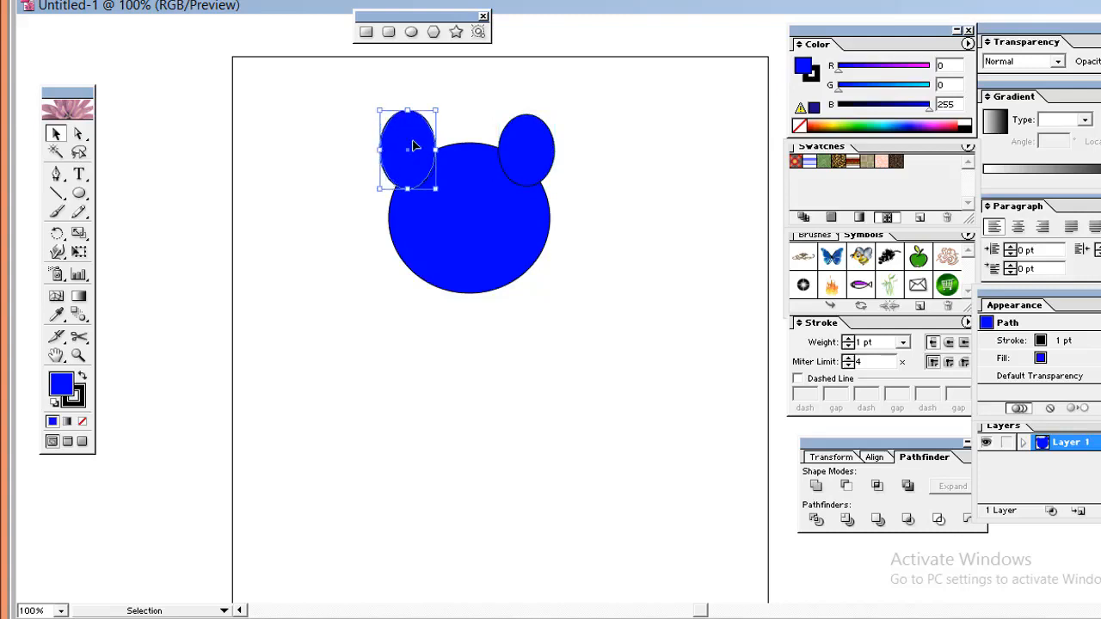
{"action": "left_click", "coordinate": [595, 200]}
{"action": "left_click", "coordinate": [519, 167]}
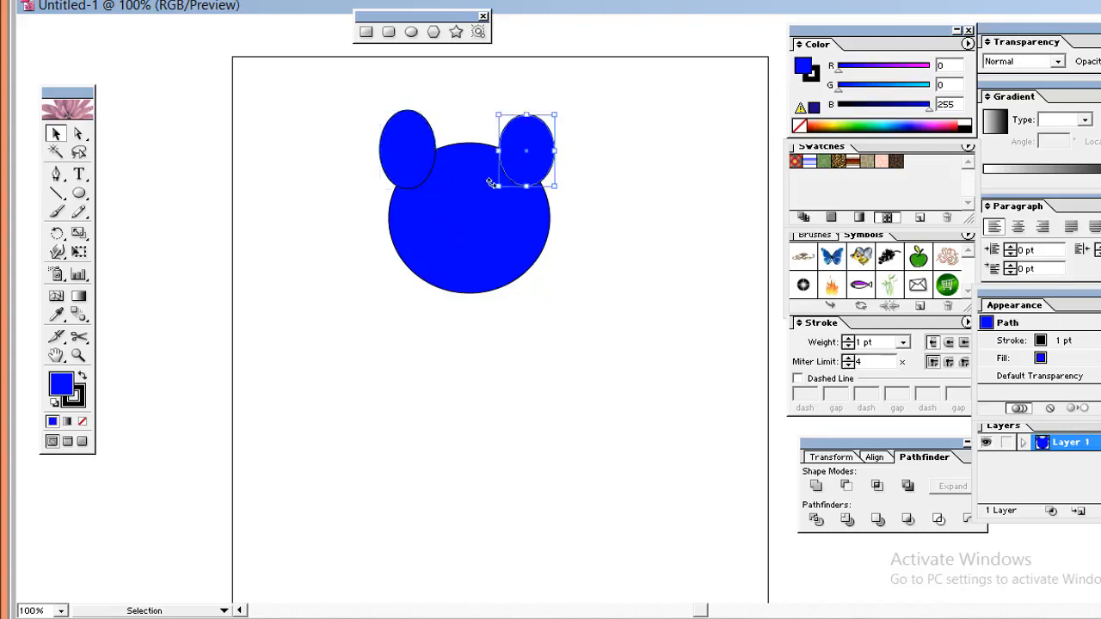
{"action": "left_click", "coordinate": [406, 172]}
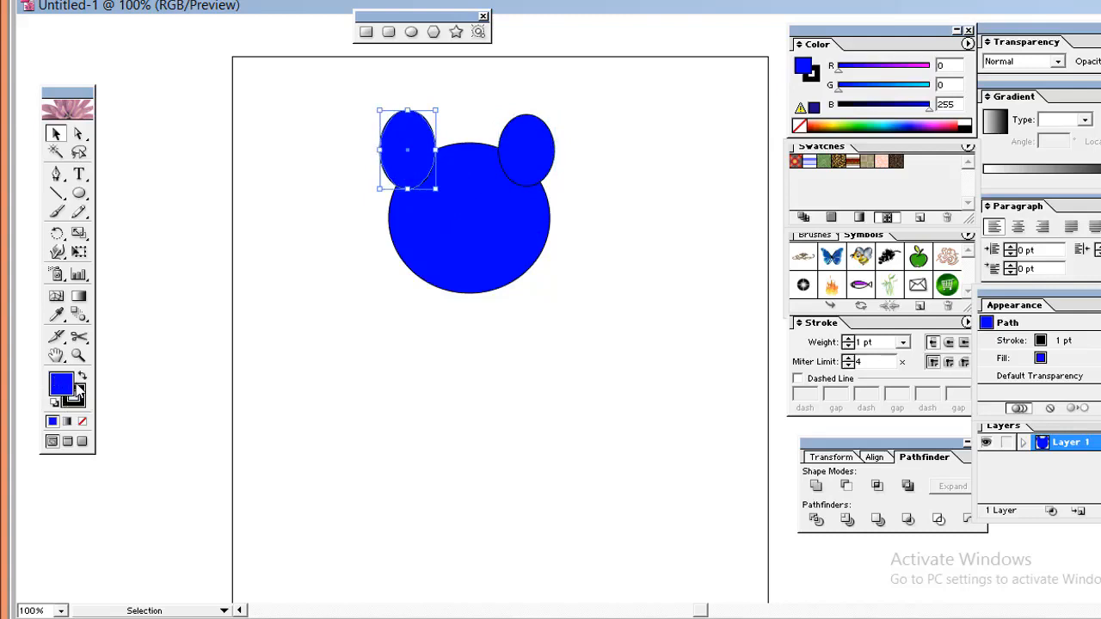
- Draw a smaller ellipse inside the left blue oval, near its inner edge, and fill it with white
{"action": "left_click", "coordinate": [411, 32]}
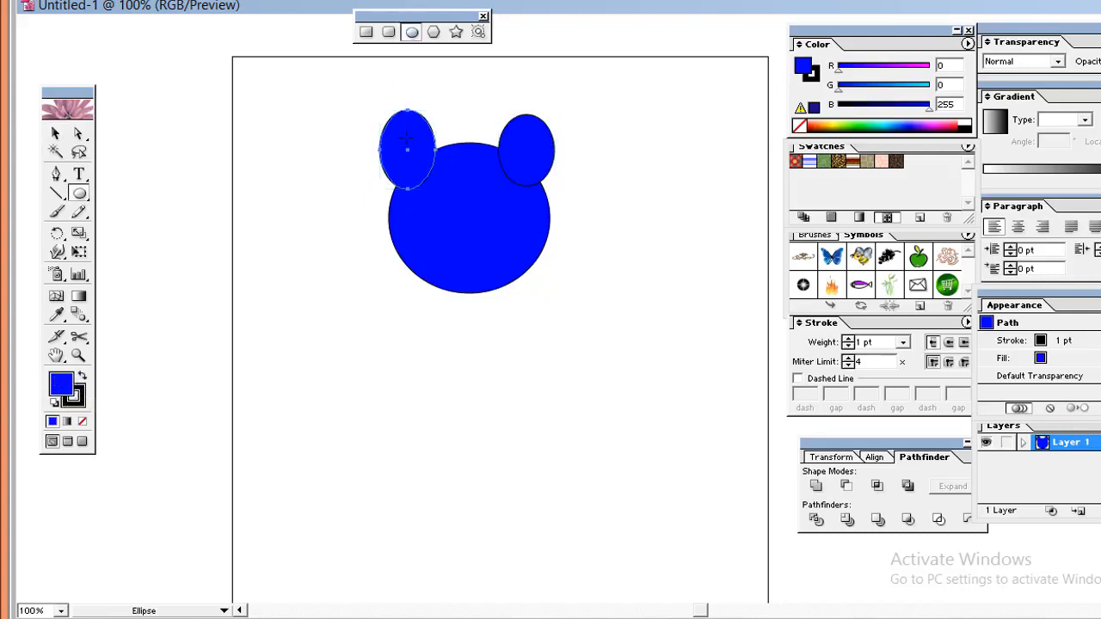
{"action": "left_click_drag", "start_coordinate": [400, 133], "coordinate": [436, 171]}
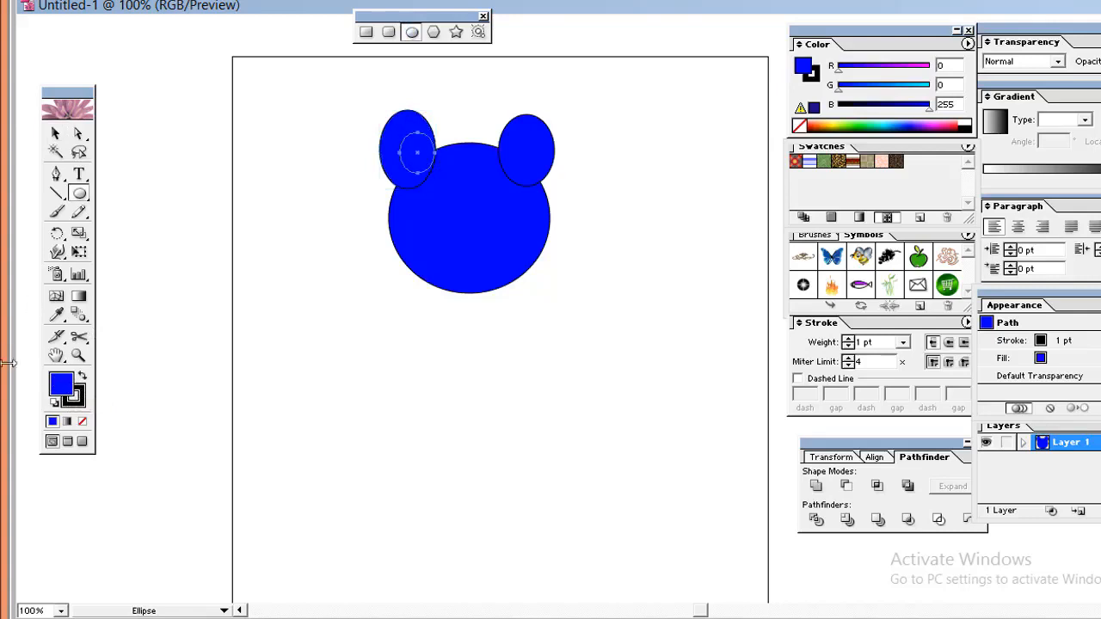
{"action": "double_click", "coordinate": [63, 385]}
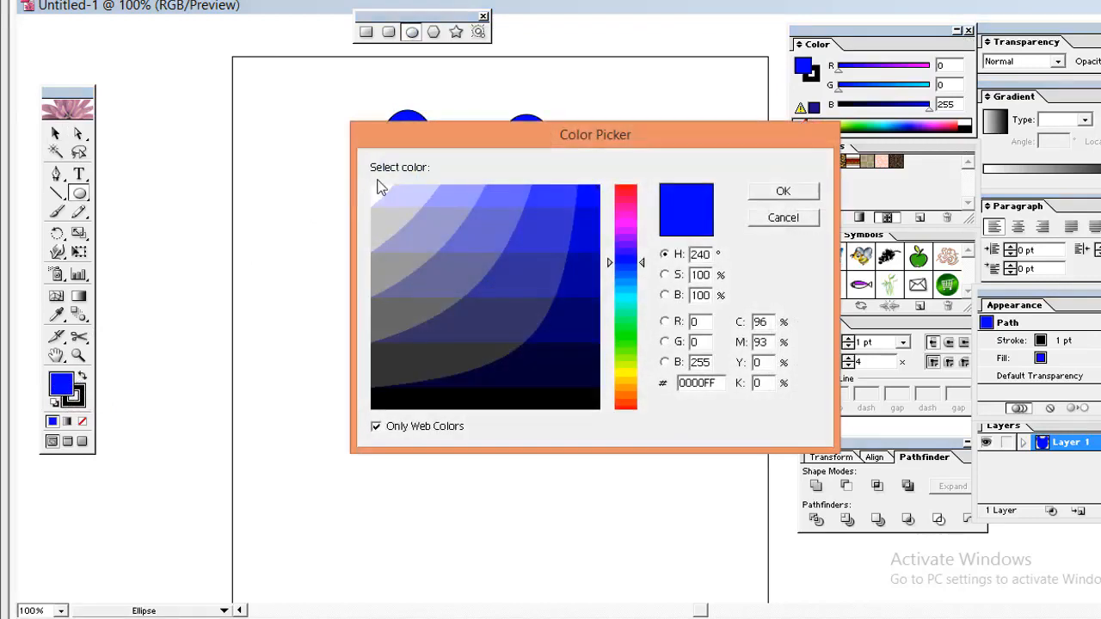
{"action": "left_click", "coordinate": [378, 187]}
{"action": "left_click", "coordinate": [762, 193]}
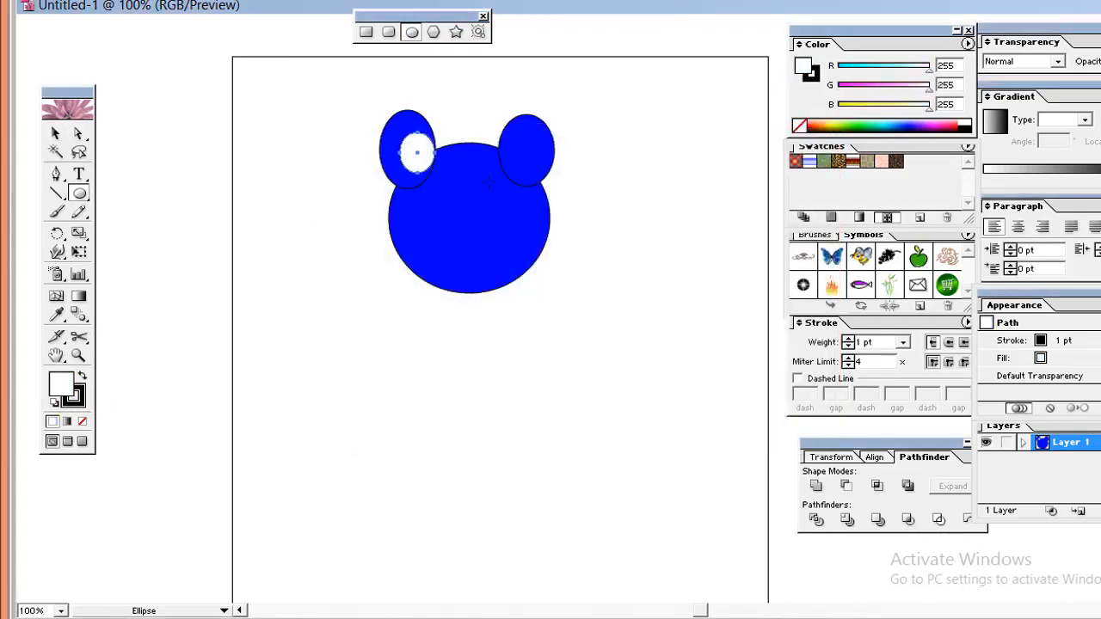
- Copy the white ellipse horizontally into the right blue oval, near its inner edge
{"action": "left_click", "coordinate": [55, 133]}
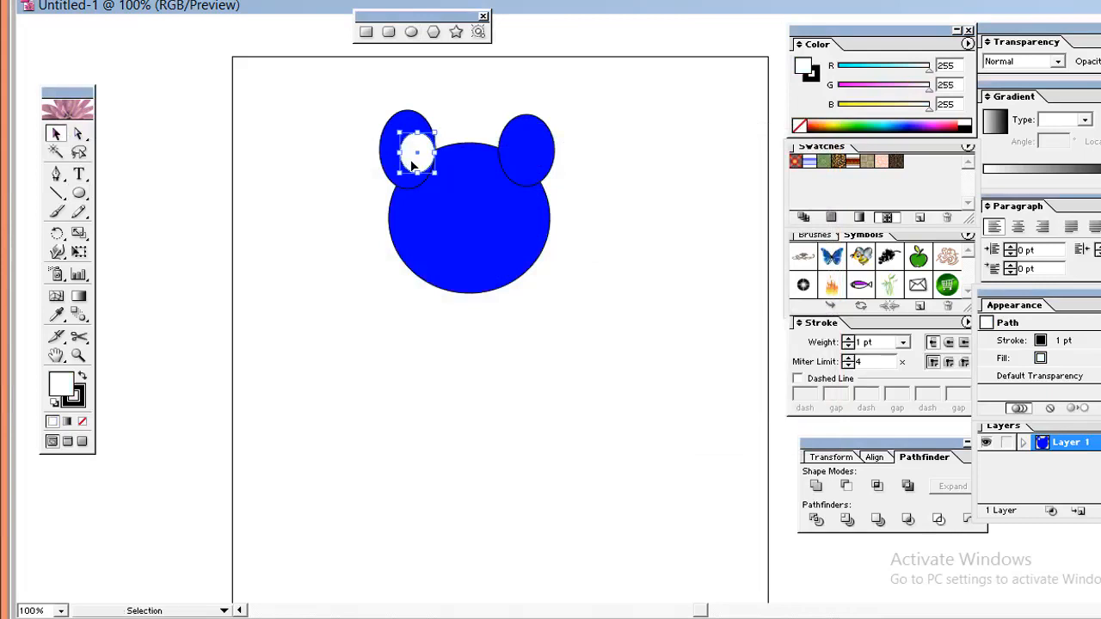
{"action": "left_click_drag", "start_coordinate": [413, 166], "coordinate": [514, 166]}
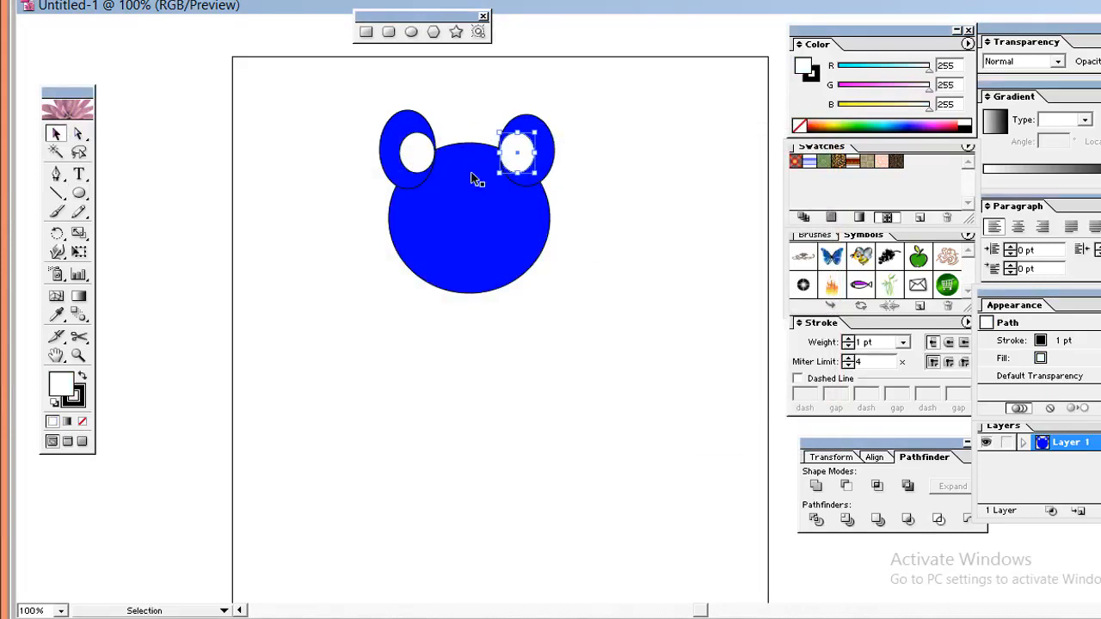
{"action": "left_click", "coordinate": [623, 117]}
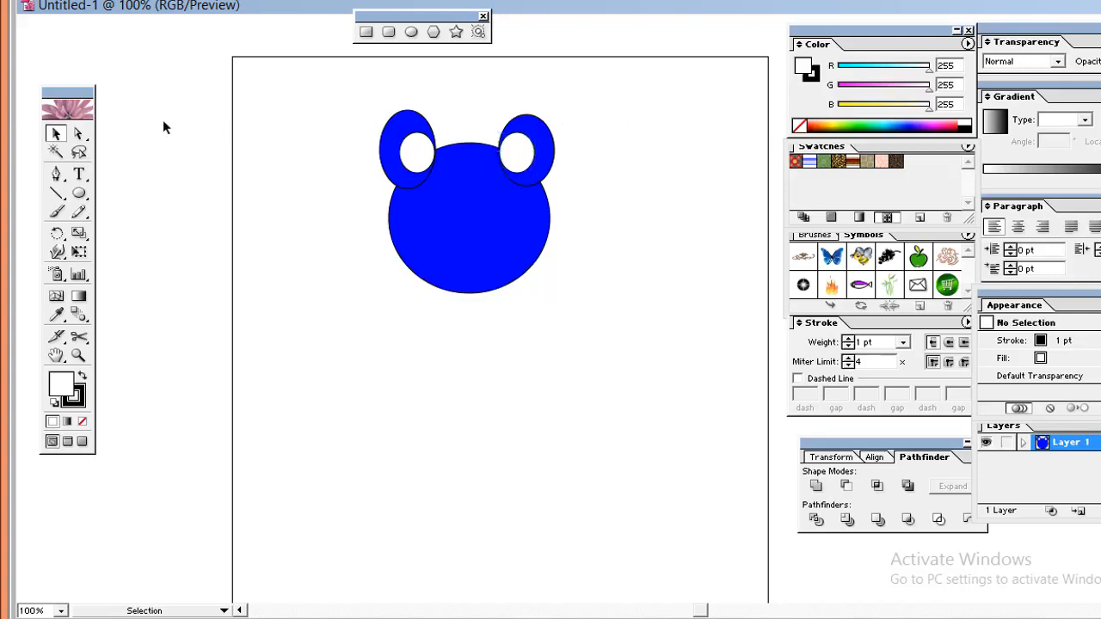
- Draw a tiny circle as a pupil near the inner edge of the left white ellipse and fill it with black 000000
{"action": "left_click", "coordinate": [413, 32]}
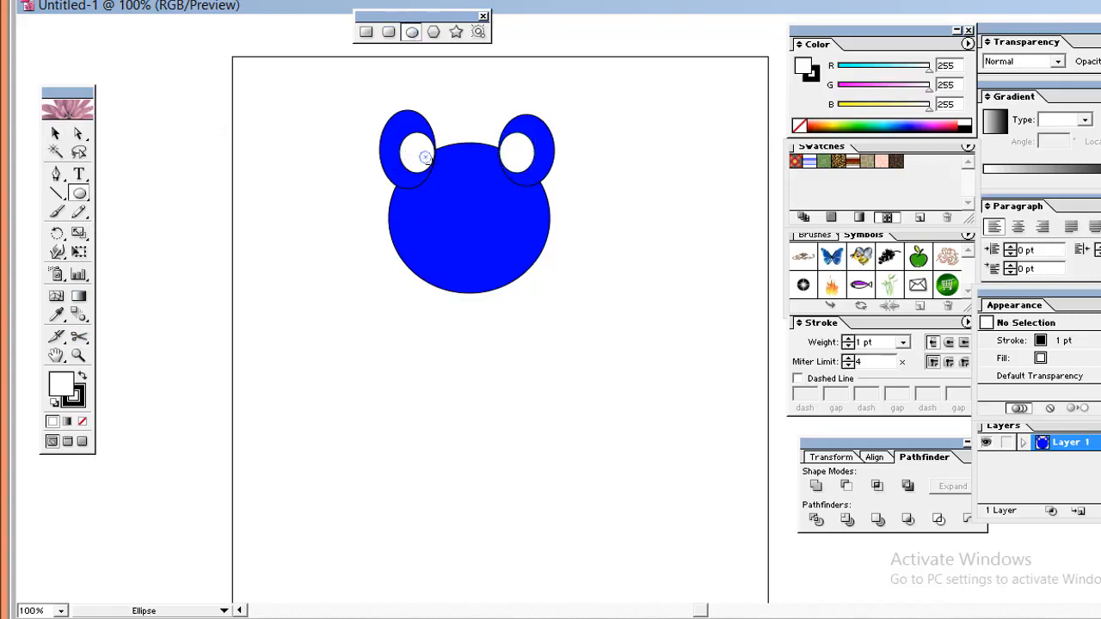
{"action": "left_click_drag", "start_coordinate": [417, 150], "coordinate": [433, 166]}
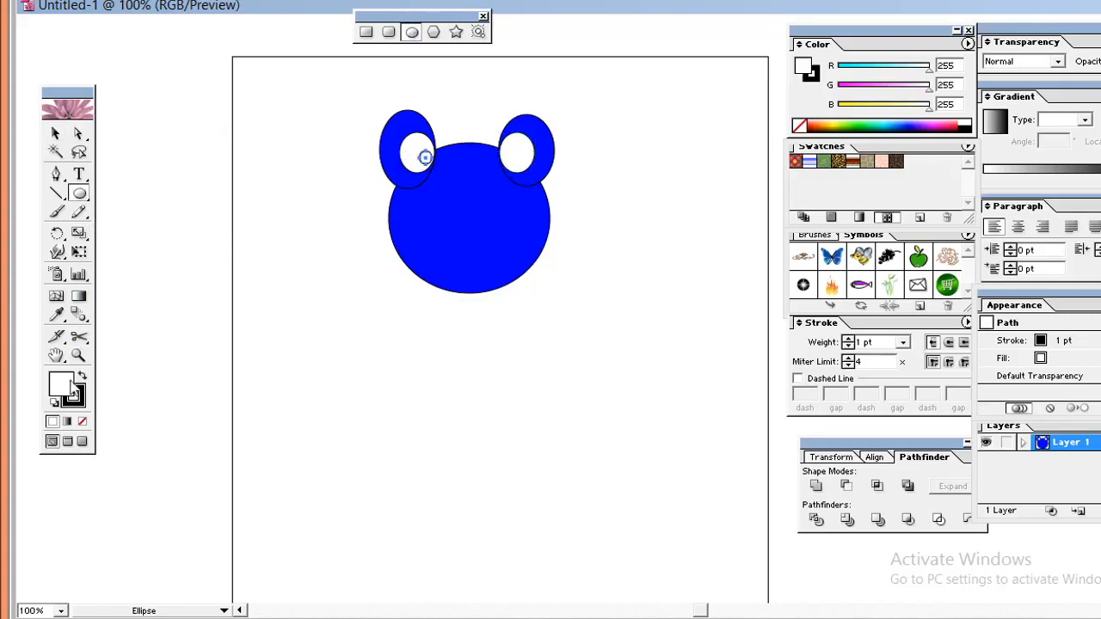
{"action": "double_click", "coordinate": [62, 384]}
{"action": "left_click_drag", "start_coordinate": [429, 234], "coordinate": [439, 408]}
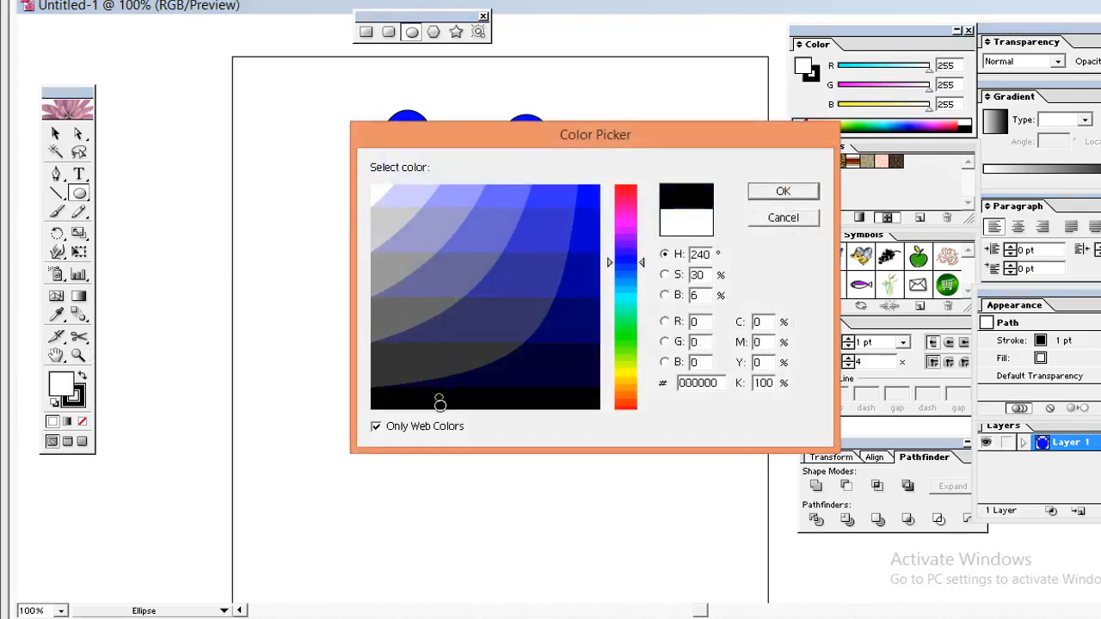
{"action": "left_click", "coordinate": [783, 193]}
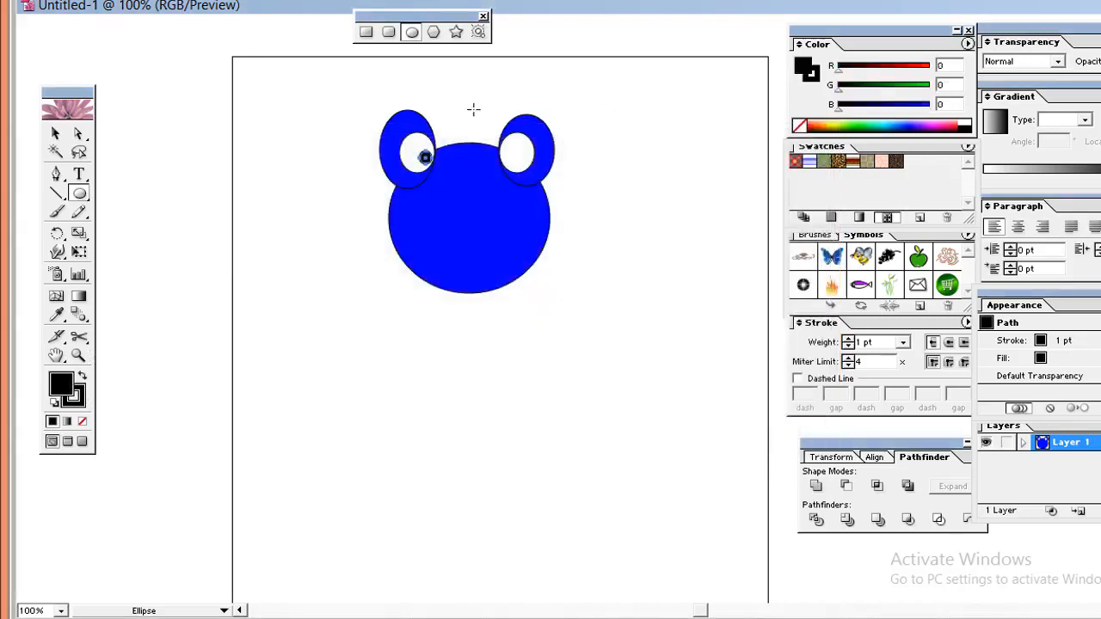
- Copy the black pupil horizontally to the inner side of the right white ellipse
{"action": "left_click", "coordinate": [55, 134]}
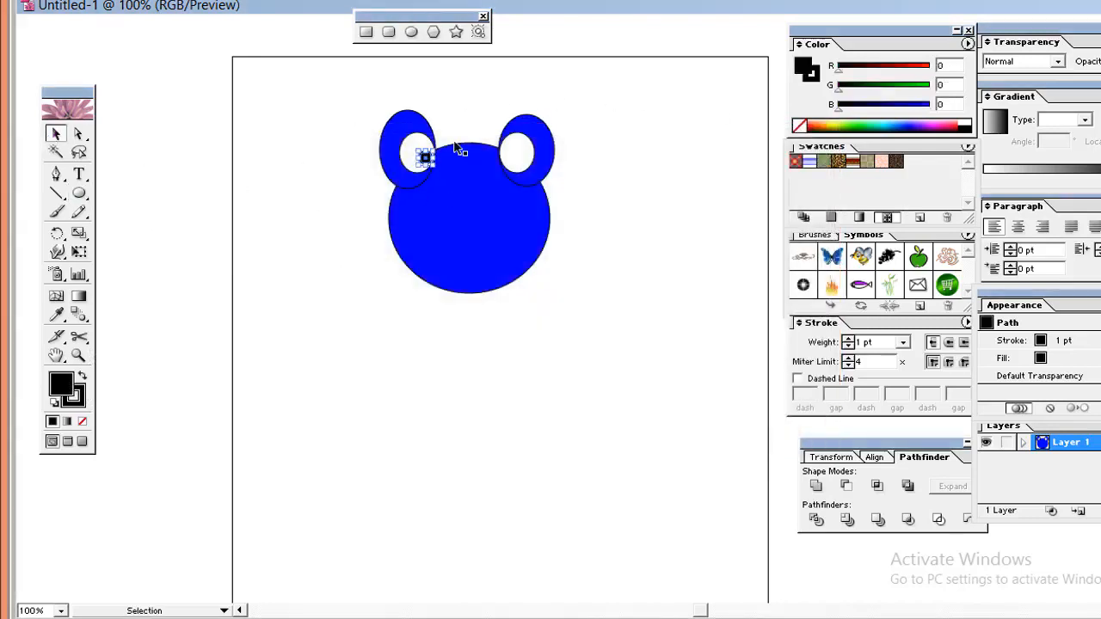
{"action": "key", "text": "ctrl+plus"}
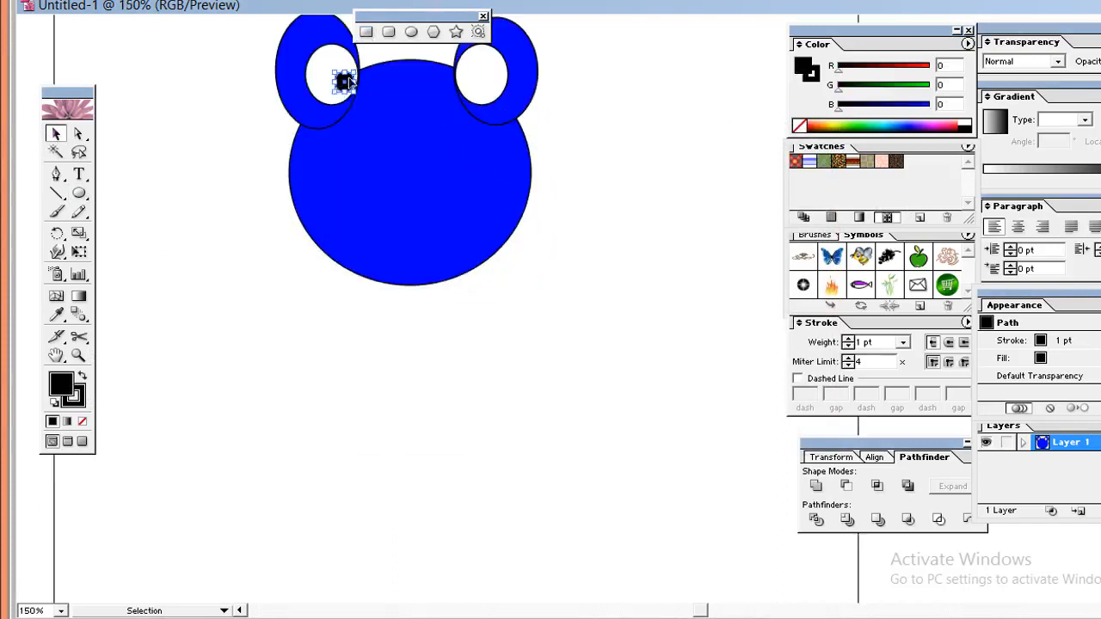
{"action": "left_click_drag", "start_coordinate": [344, 82], "coordinate": [468, 81]}
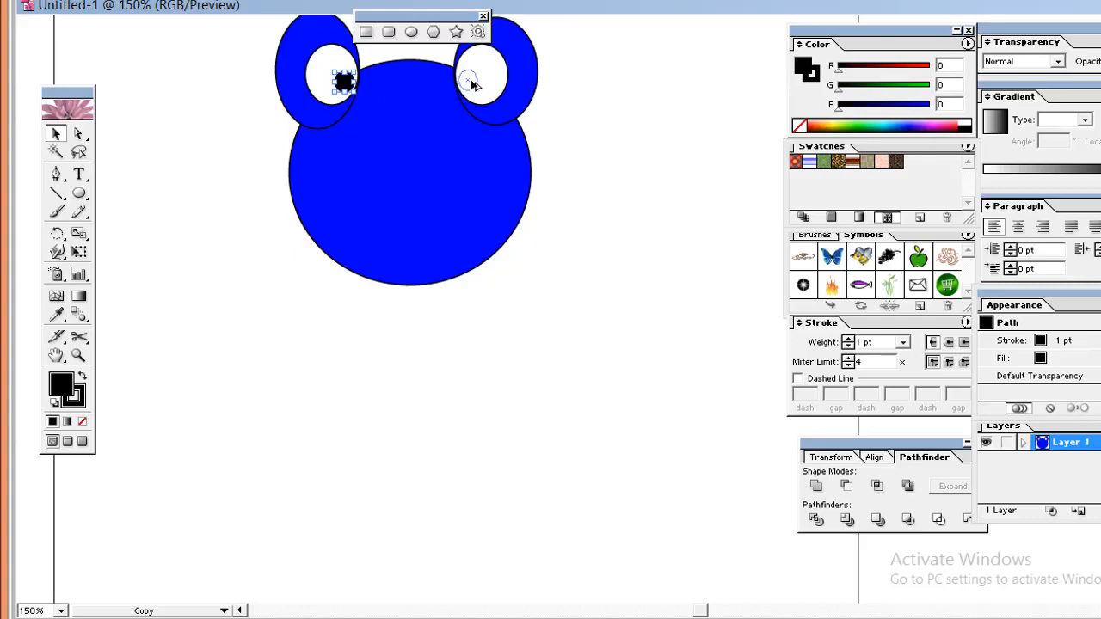
{"action": "left_click", "coordinate": [555, 146]}
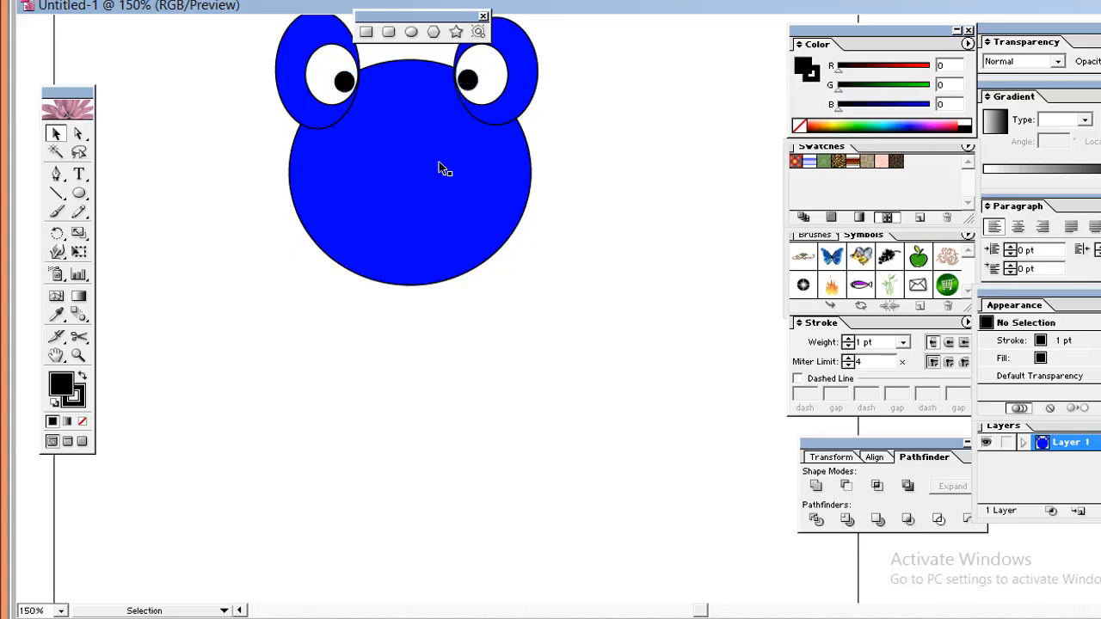
- Draw a closed fin shape with a scalloped outer edge on the left side of the blue body using the Pen tool
{"action": "key", "text": "h"}
{"action": "left_click_drag", "start_coordinate": [455, 164], "coordinate": [467, 300]}
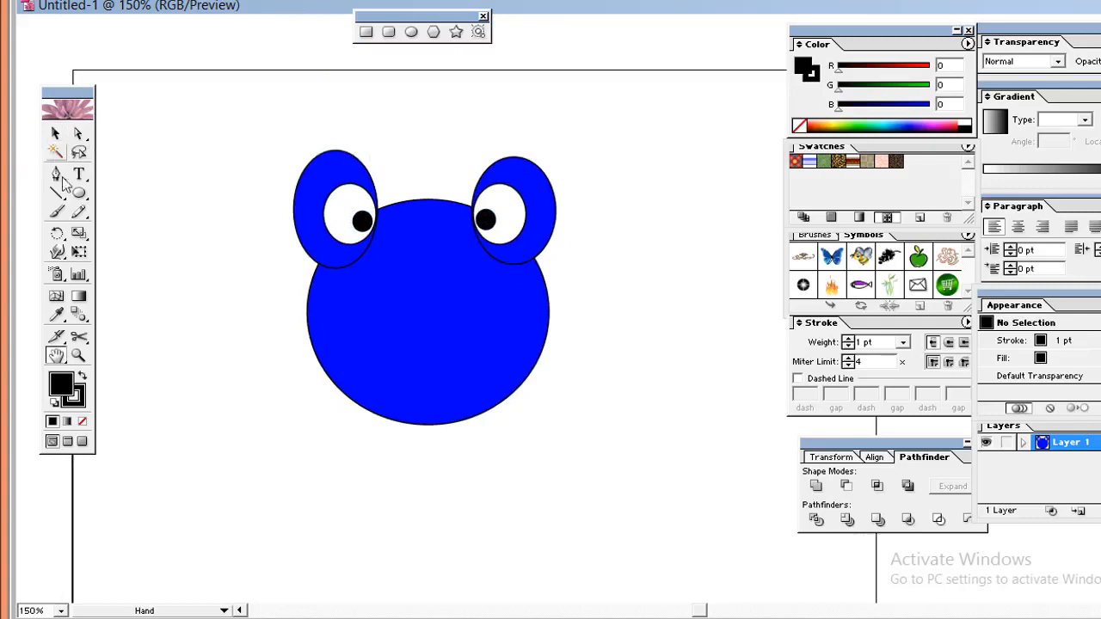
{"action": "left_click", "coordinate": [411, 33]}
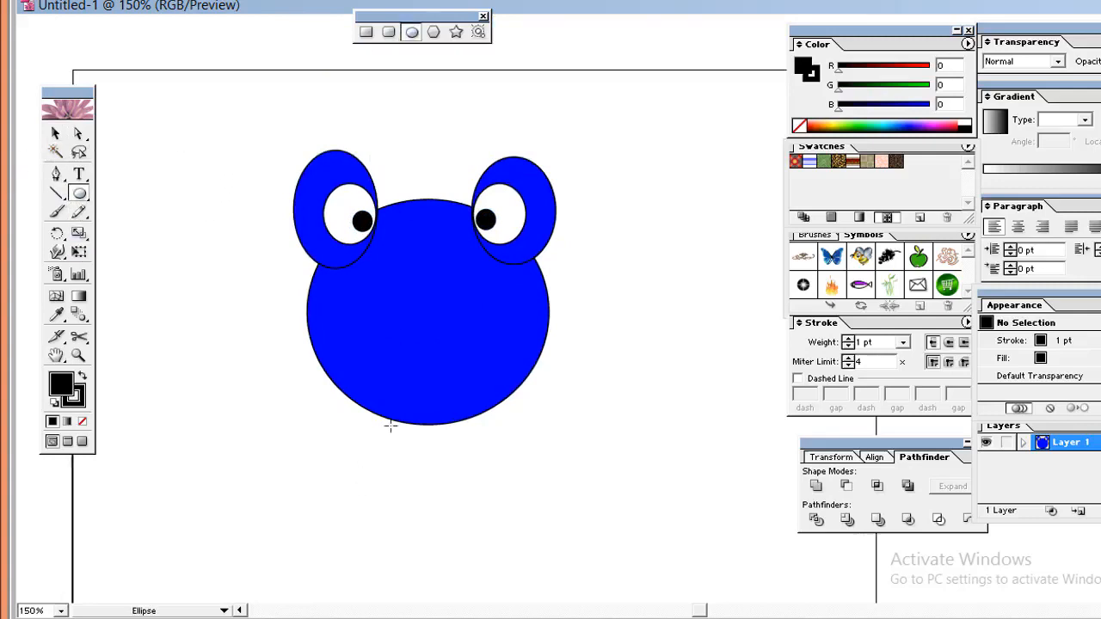
{"action": "left_click", "coordinate": [56, 174]}
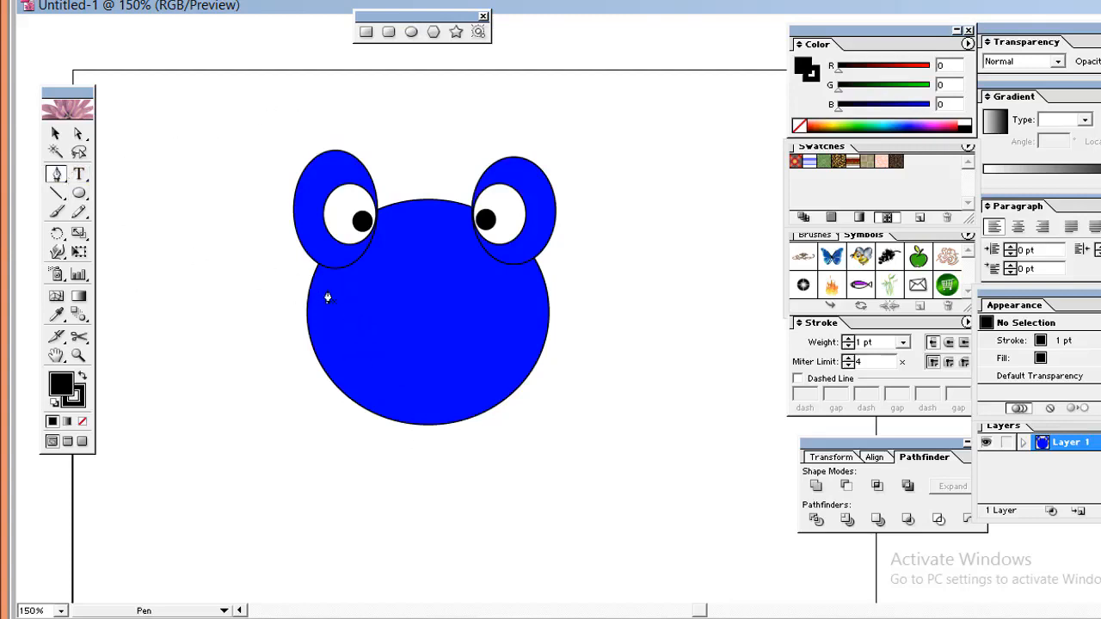
{"action": "left_click", "coordinate": [323, 291]}
{"action": "left_click", "coordinate": [290, 265]}
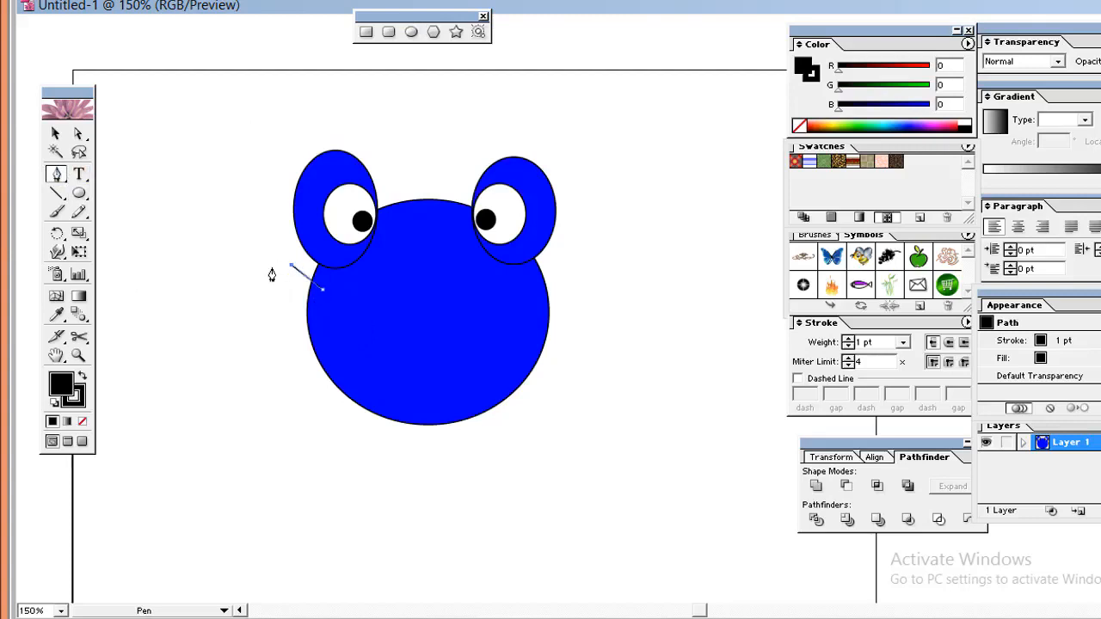
{"action": "left_click_drag", "start_coordinate": [271, 277], "coordinate": [296, 304]}
{"action": "left_click", "coordinate": [272, 278]}
{"action": "left_click", "coordinate": [281, 296]}
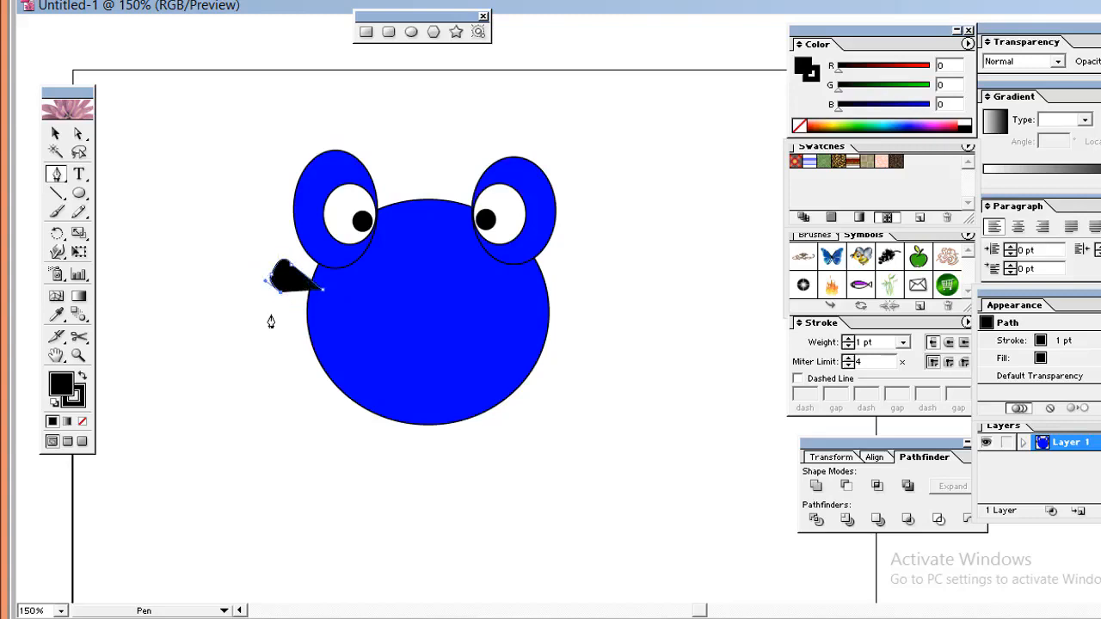
{"action": "left_click", "coordinate": [270, 318]}
{"action": "left_click", "coordinate": [255, 337]}
{"action": "left_click_drag", "start_coordinate": [255, 339], "coordinate": [353, 304]}
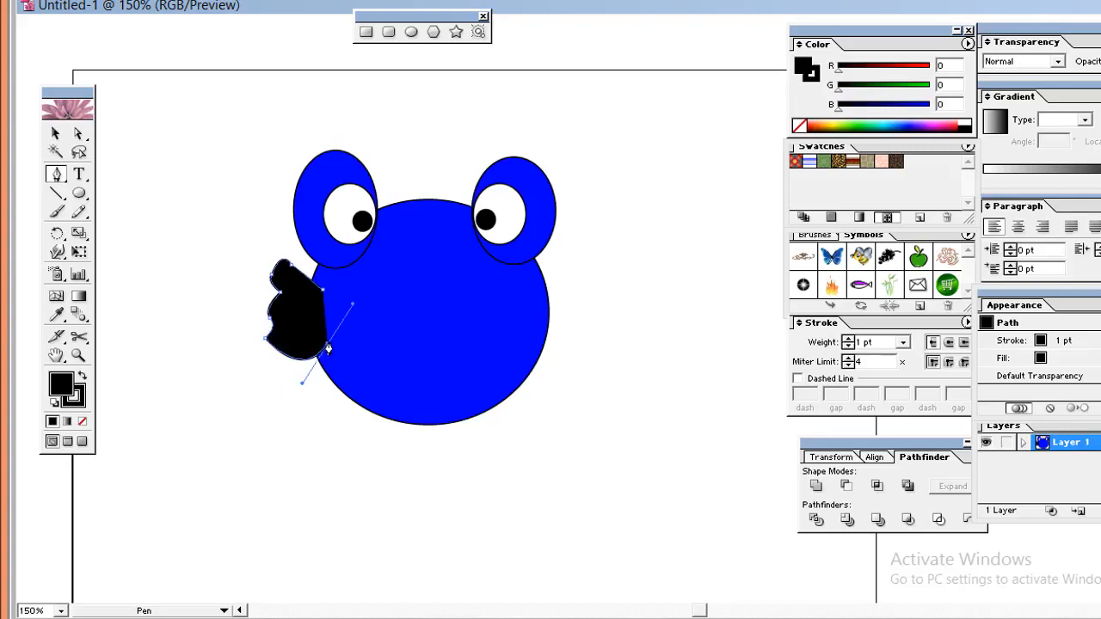
{"action": "left_click", "coordinate": [328, 346]}
{"action": "left_click", "coordinate": [323, 296]}
- Fill the scalloped shape at the body's left side with orange FF9900 and deselect it
{"action": "double_click", "coordinate": [65, 385]}
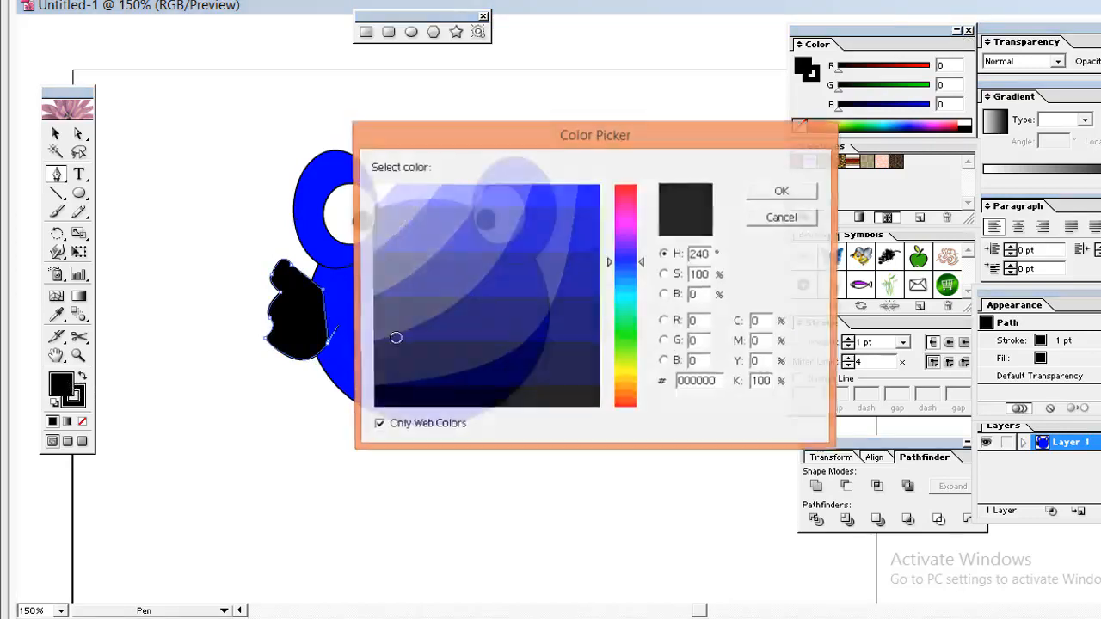
{"action": "left_click_drag", "start_coordinate": [627, 320], "coordinate": [637, 389]}
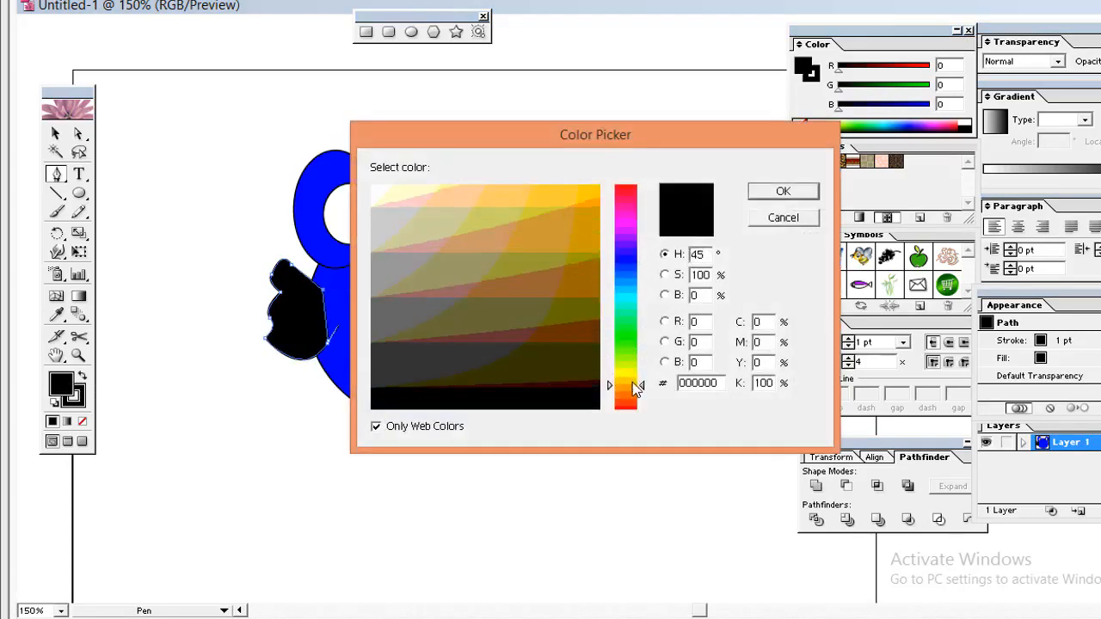
{"action": "left_click", "coordinate": [585, 203]}
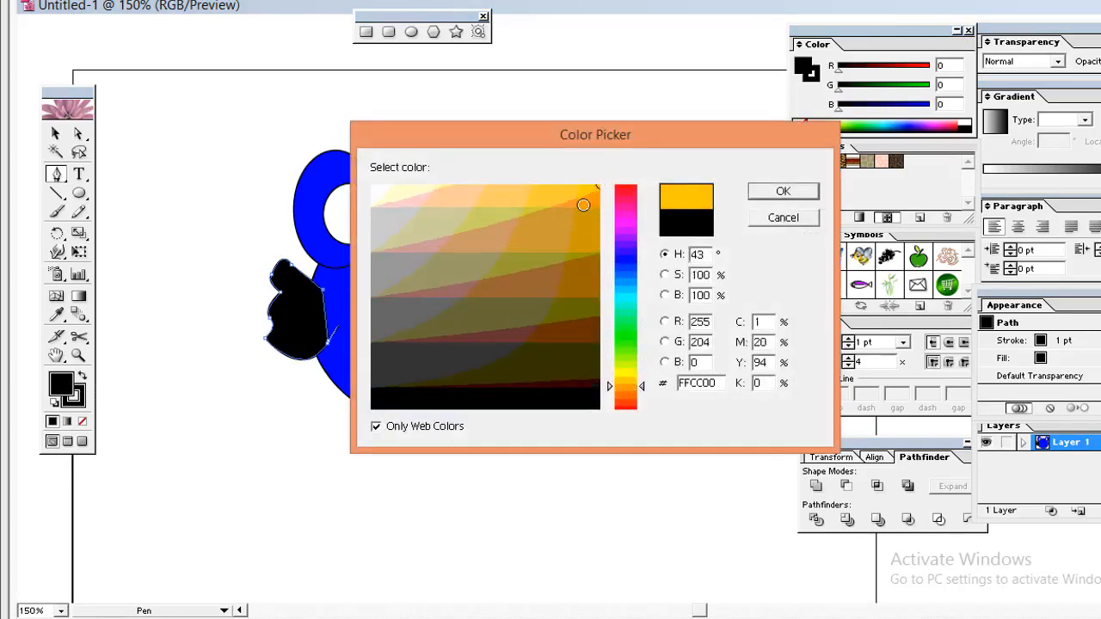
{"action": "left_click", "coordinate": [593, 200]}
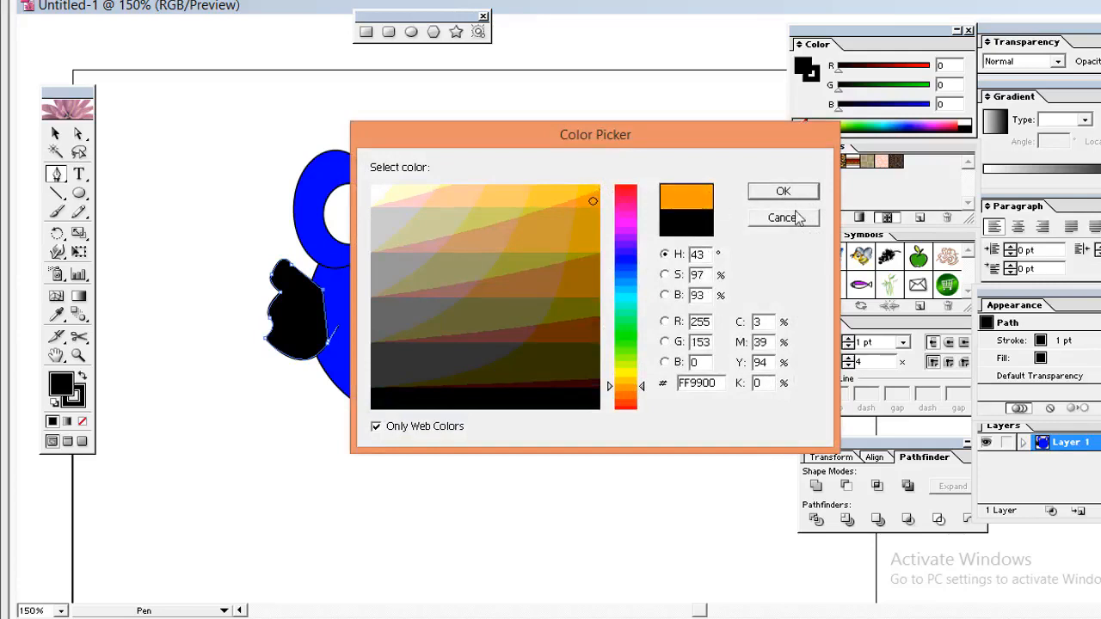
{"action": "left_click", "coordinate": [782, 192]}
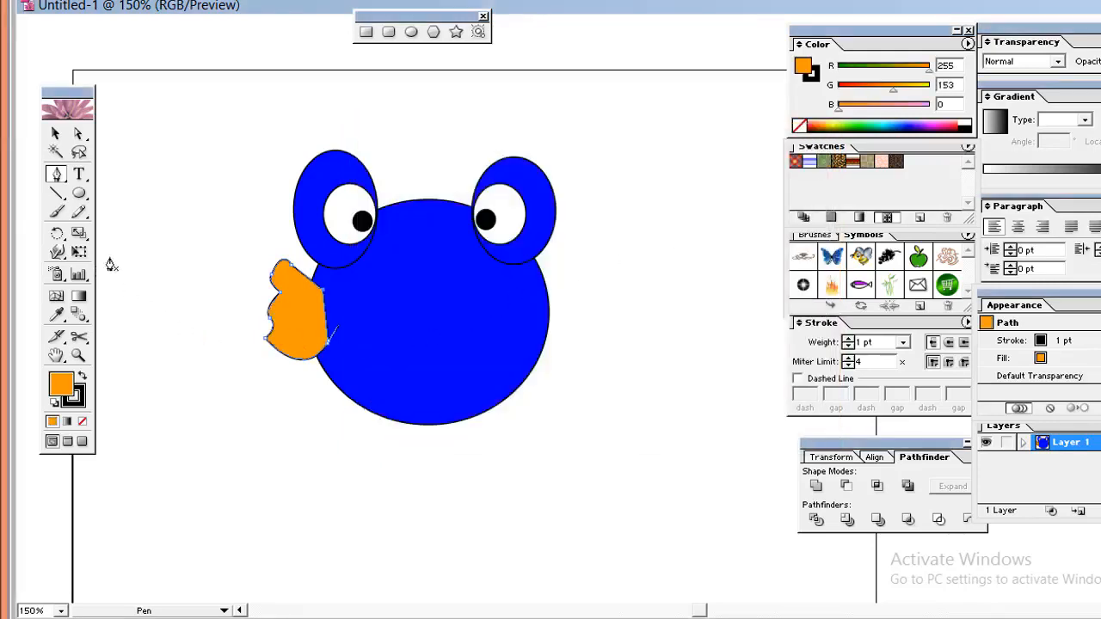
{"action": "left_click", "coordinate": [55, 133]}
{"action": "left_click", "coordinate": [214, 238]}
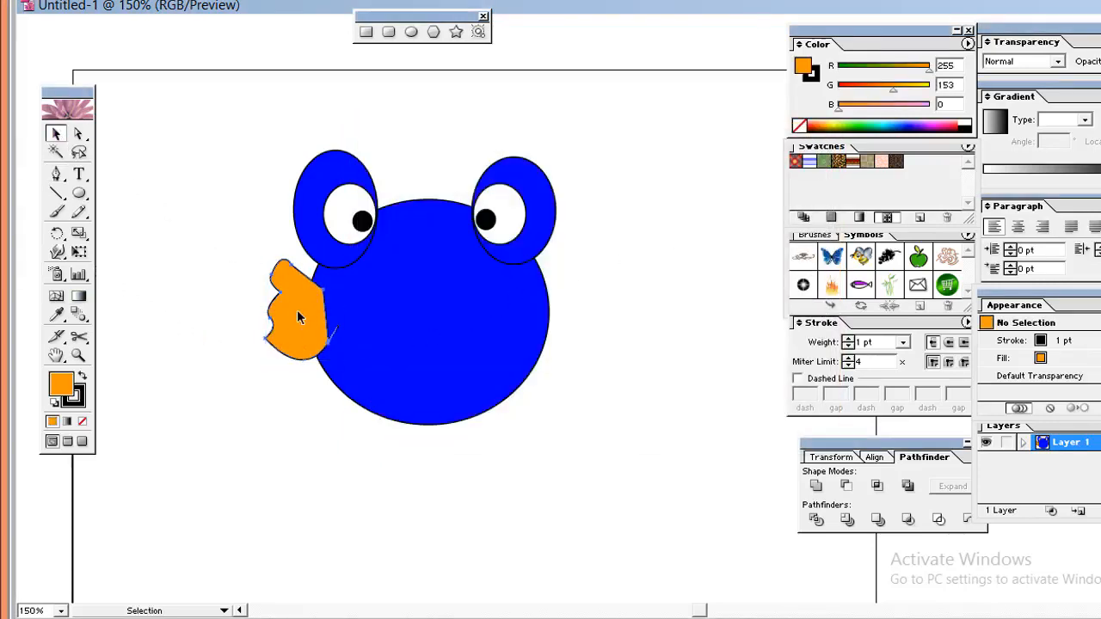
- Place a mirrored copy of the orange fin on the blue head's right side and adjust its height and width to match the original
{"action": "left_click", "coordinate": [297, 317]}
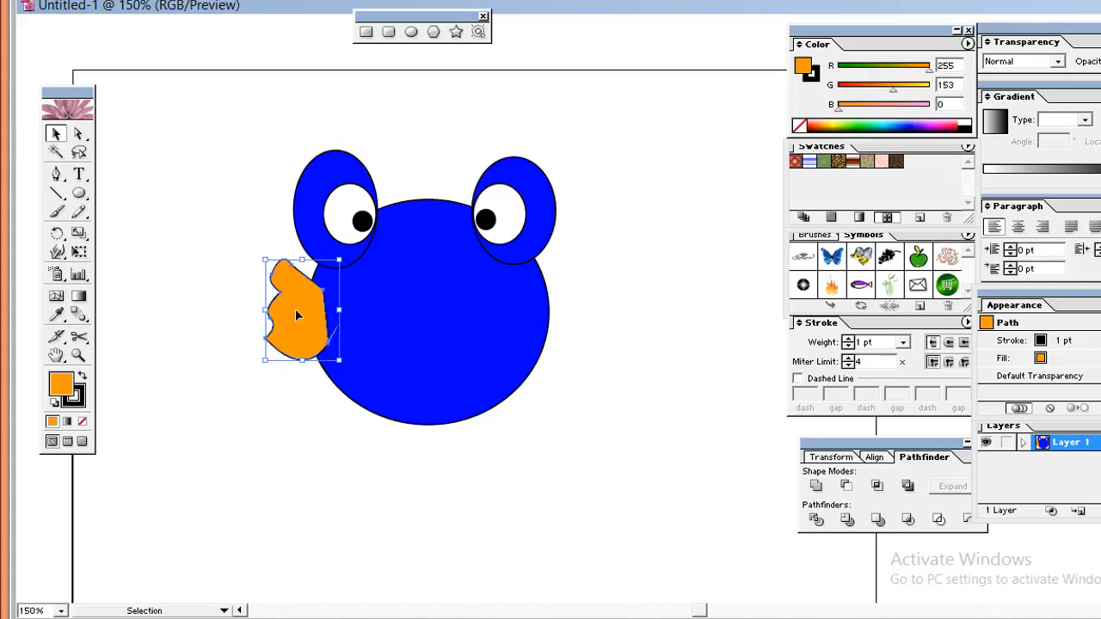
{"action": "left_click_drag", "start_coordinate": [296, 317], "coordinate": [583, 307]}
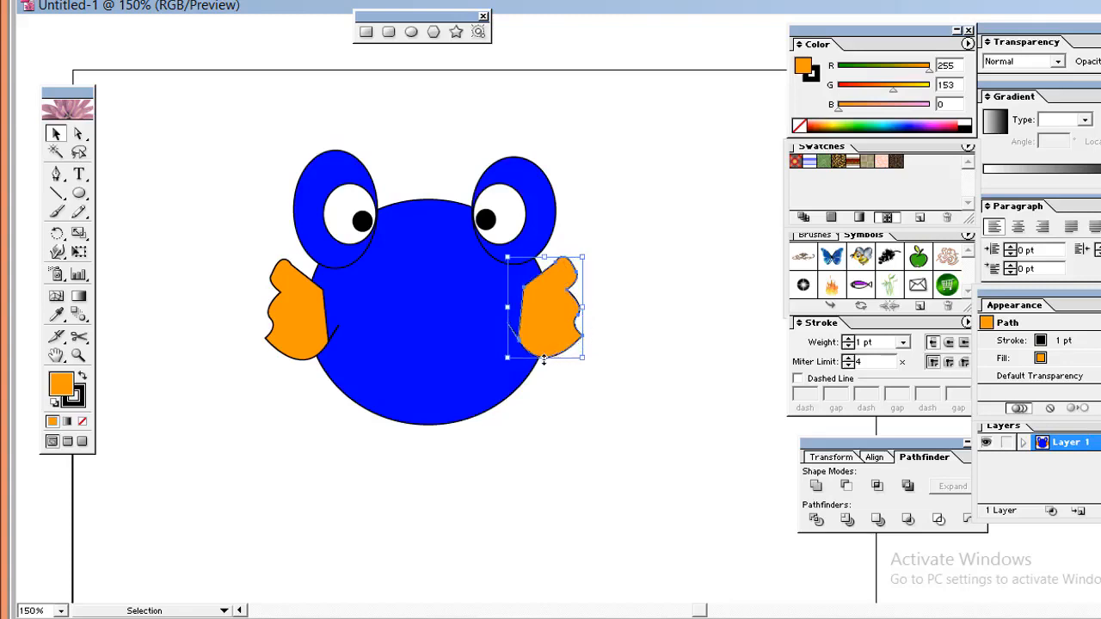
{"action": "left_click_drag", "start_coordinate": [544, 359], "coordinate": [544, 346]}
{"action": "left_click_drag", "start_coordinate": [542, 255], "coordinate": [542, 262]}
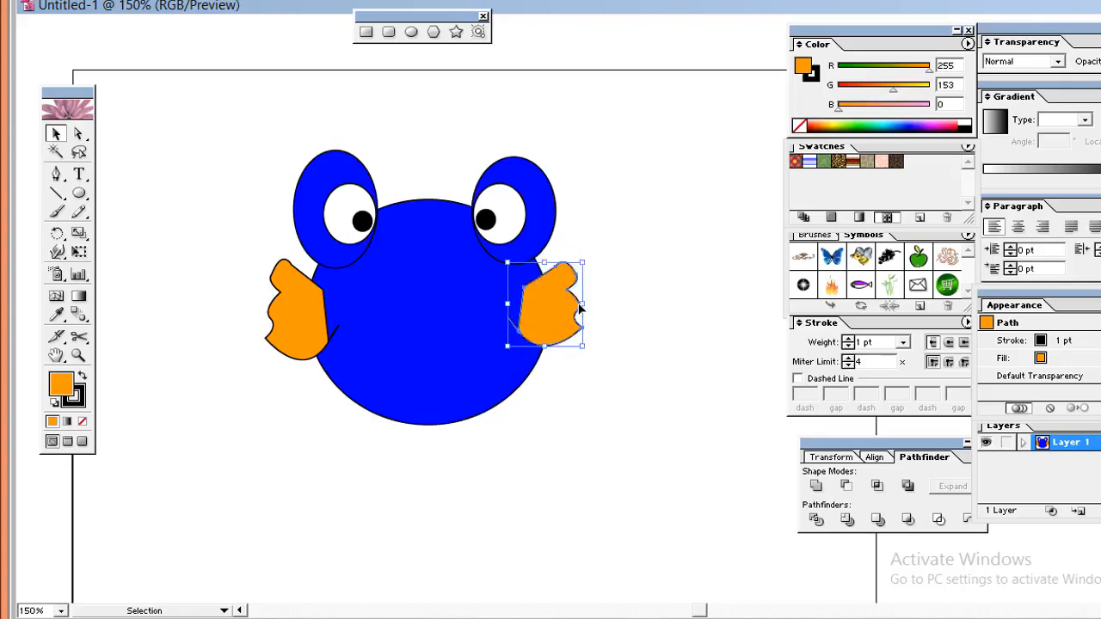
{"action": "left_click_drag", "start_coordinate": [582, 304], "coordinate": [592, 304]}
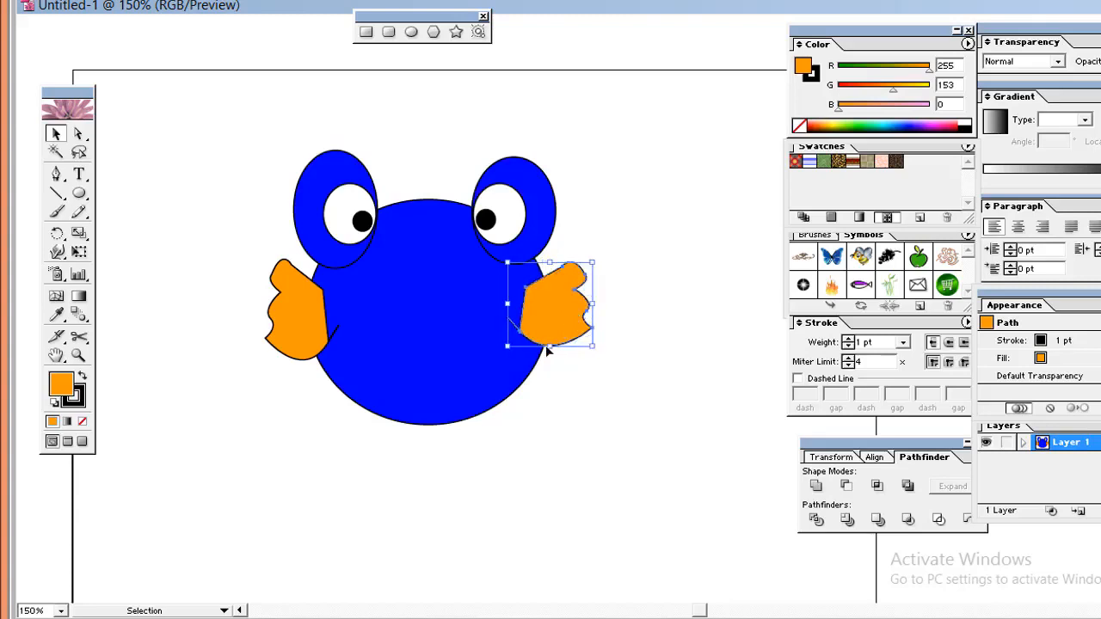
{"action": "left_click_drag", "start_coordinate": [551, 348], "coordinate": [551, 354]}
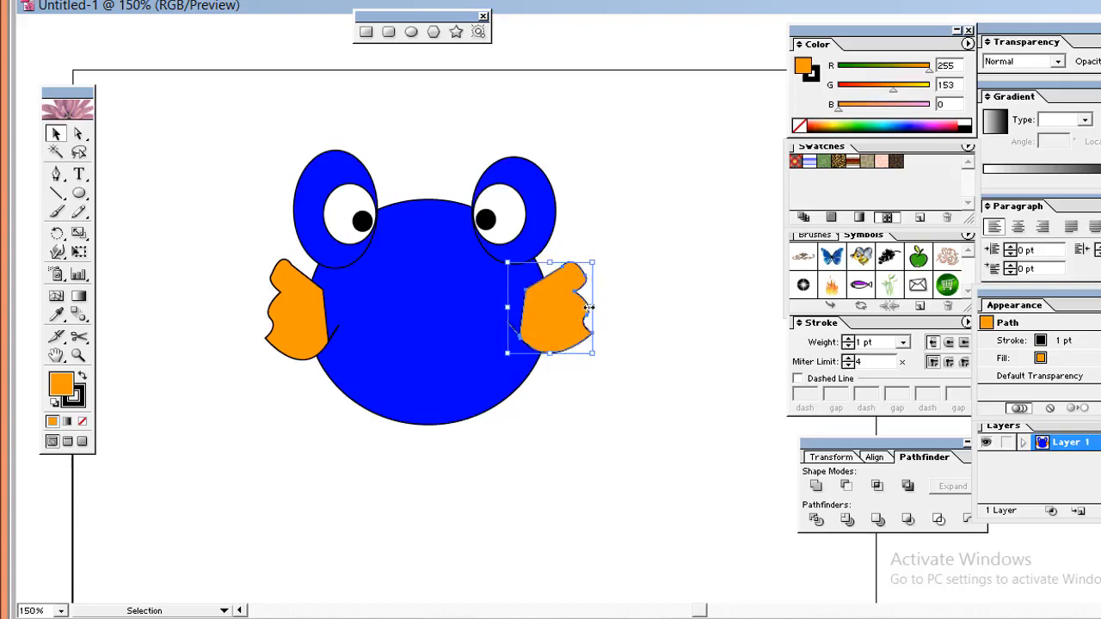
{"action": "left_click", "coordinate": [634, 299]}
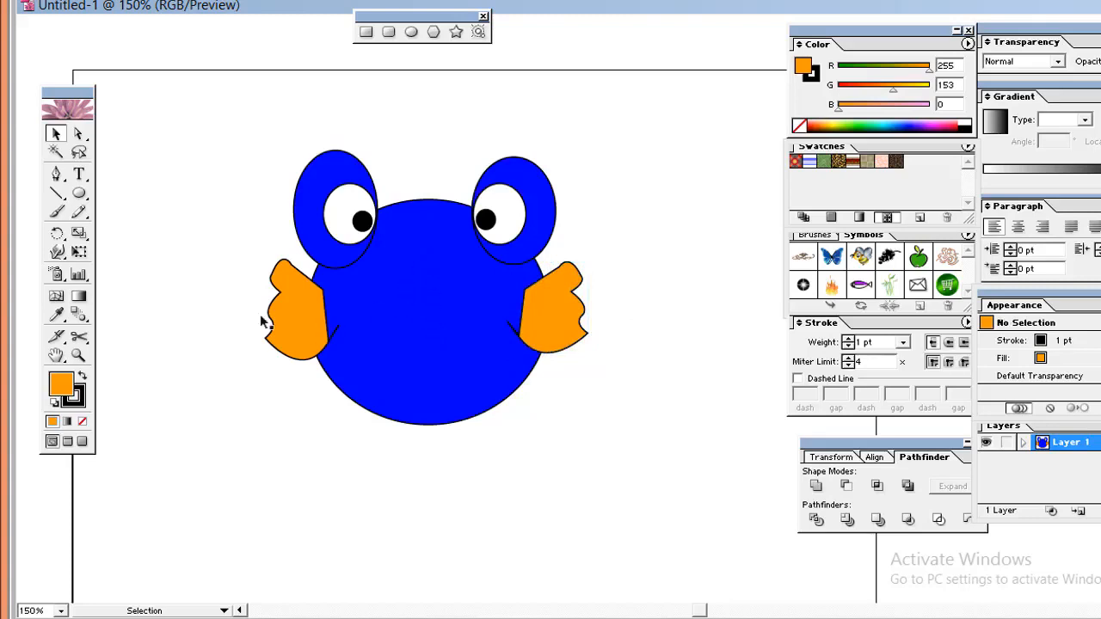
- Draw a closed smiling mouth with a straight upper edge and curved lower edge on the blue head using the Pen tool
{"action": "left_click", "coordinate": [57, 175]}
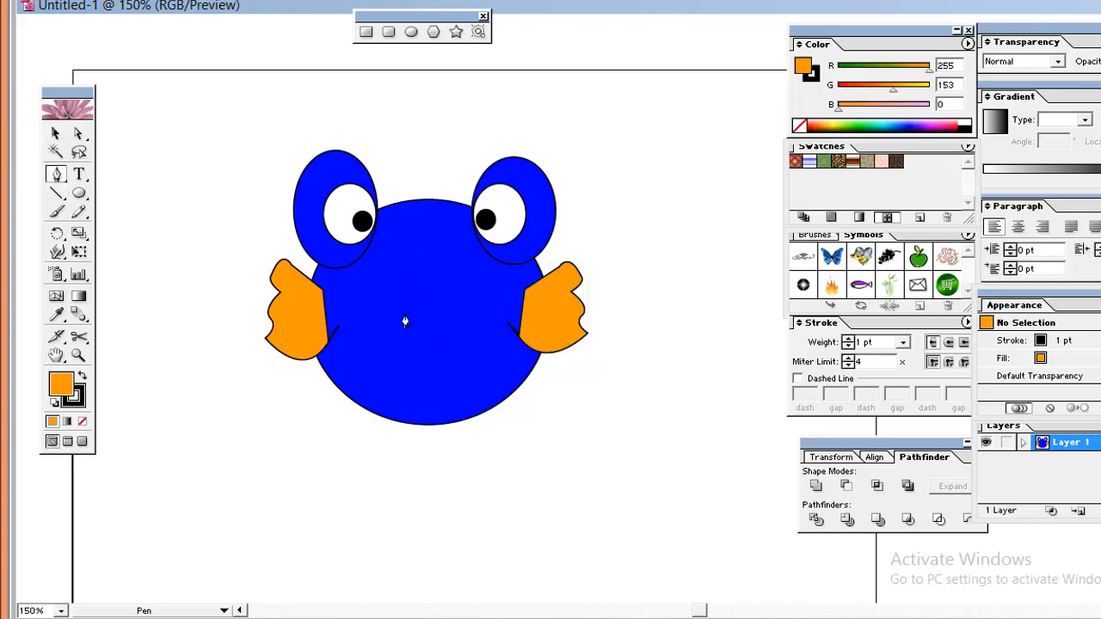
{"action": "left_click", "coordinate": [368, 329]}
{"action": "left_click_drag", "start_coordinate": [462, 335], "coordinate": [520, 284]}
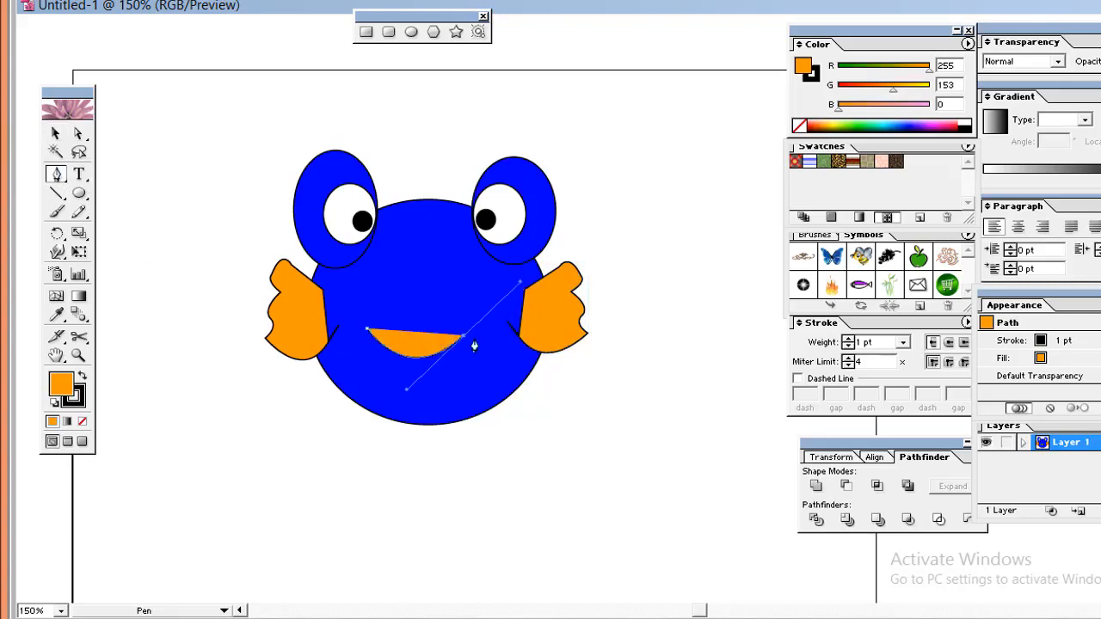
{"action": "left_click", "coordinate": [463, 337]}
{"action": "left_click", "coordinate": [367, 335]}
- Fill the mouth shape with pure red (RGB 255, 0, 0) and deselect it
{"action": "double_click", "coordinate": [62, 384]}
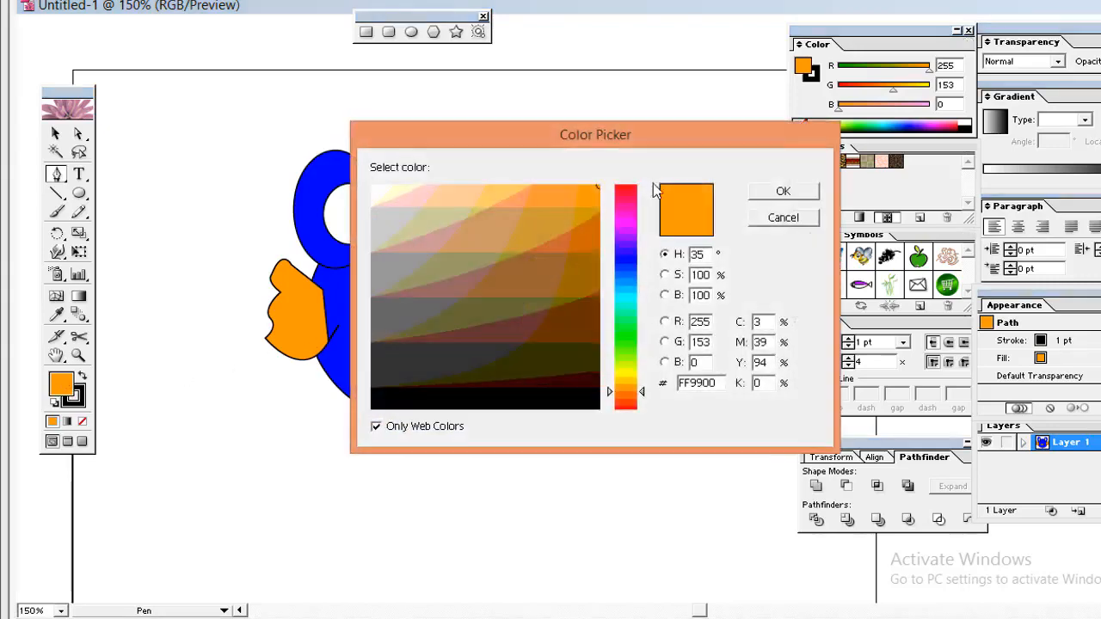
{"action": "left_click", "coordinate": [635, 186]}
{"action": "left_click", "coordinate": [757, 191]}
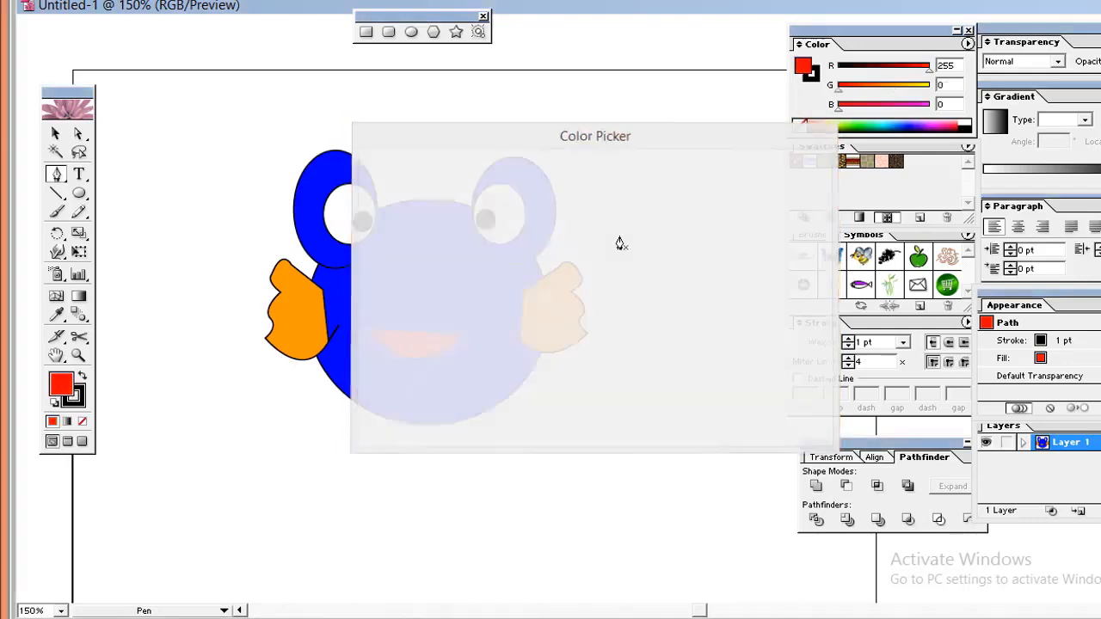
{"action": "left_click", "coordinate": [55, 133]}
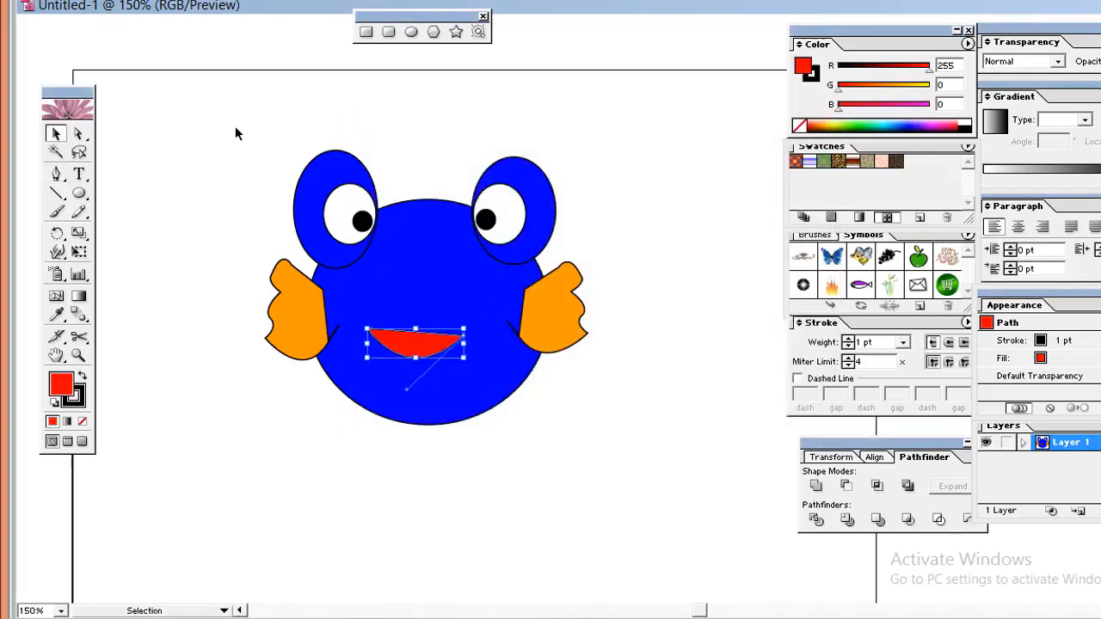
{"action": "left_click", "coordinate": [236, 133]}
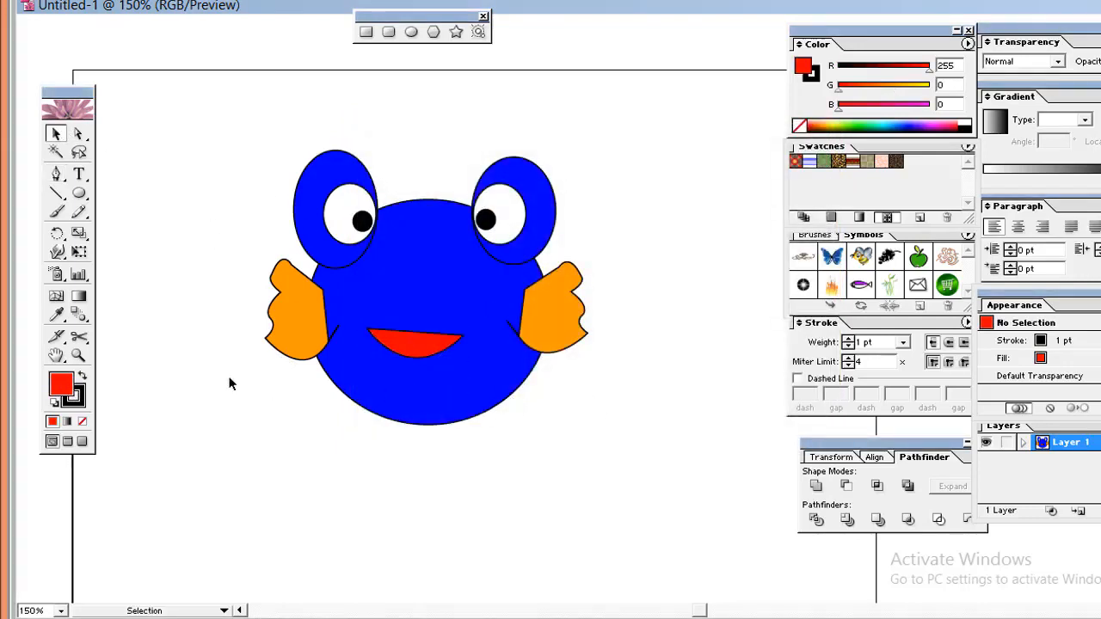
- Draw a tall ellipse below the blue head, slightly overlapping its lower edge, and move it under the head's center
{"action": "key", "text": "h"}
{"action": "left_click_drag", "start_coordinate": [401, 479], "coordinate": [462, 410]}
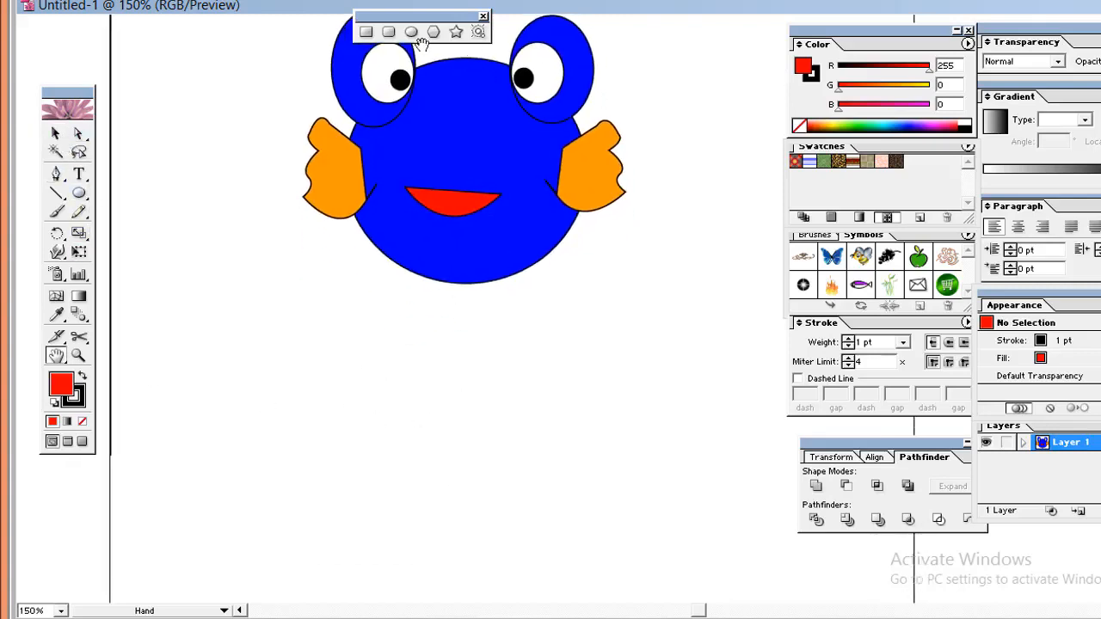
{"action": "left_click", "coordinate": [411, 32]}
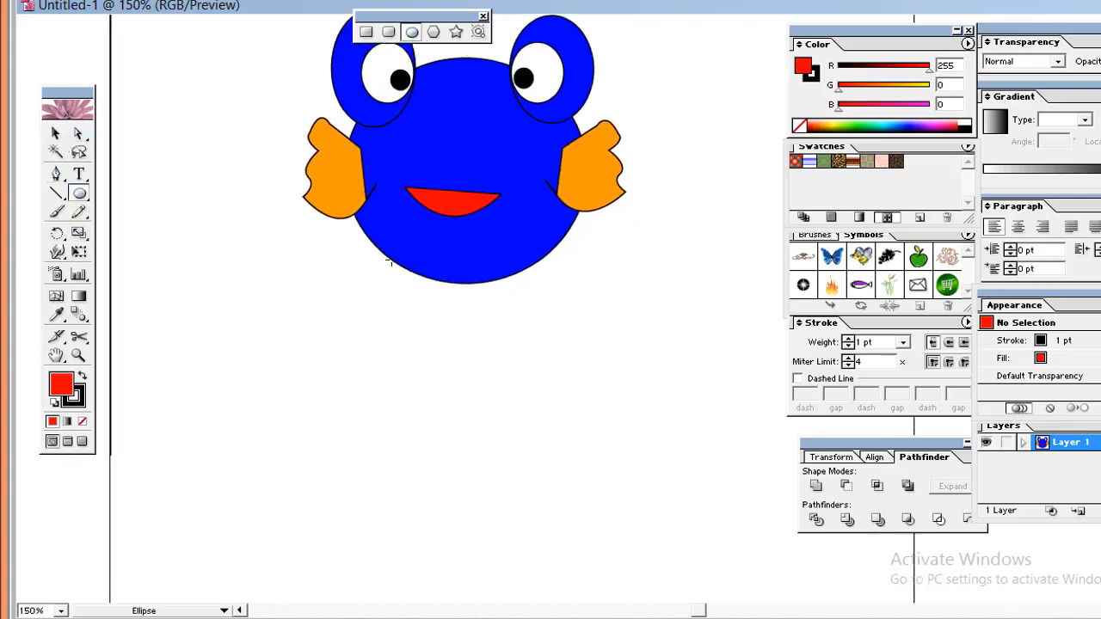
{"action": "left_click_drag", "start_coordinate": [408, 295], "coordinate": [597, 557]}
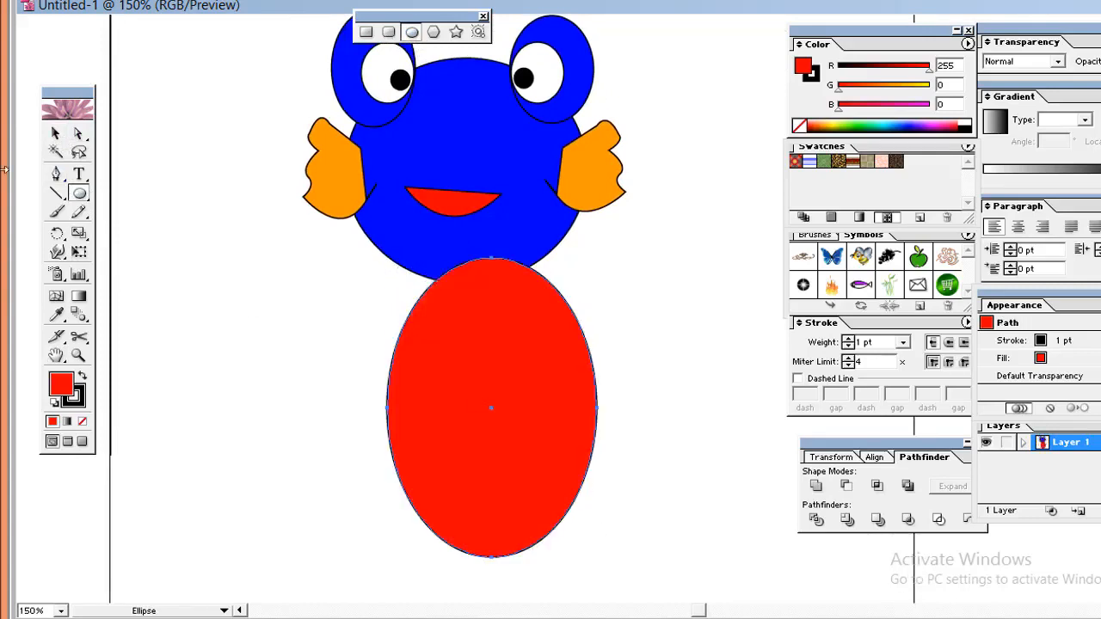
{"action": "key", "text": "v"}
{"action": "left_click_drag", "start_coordinate": [461, 403], "coordinate": [421, 404]}
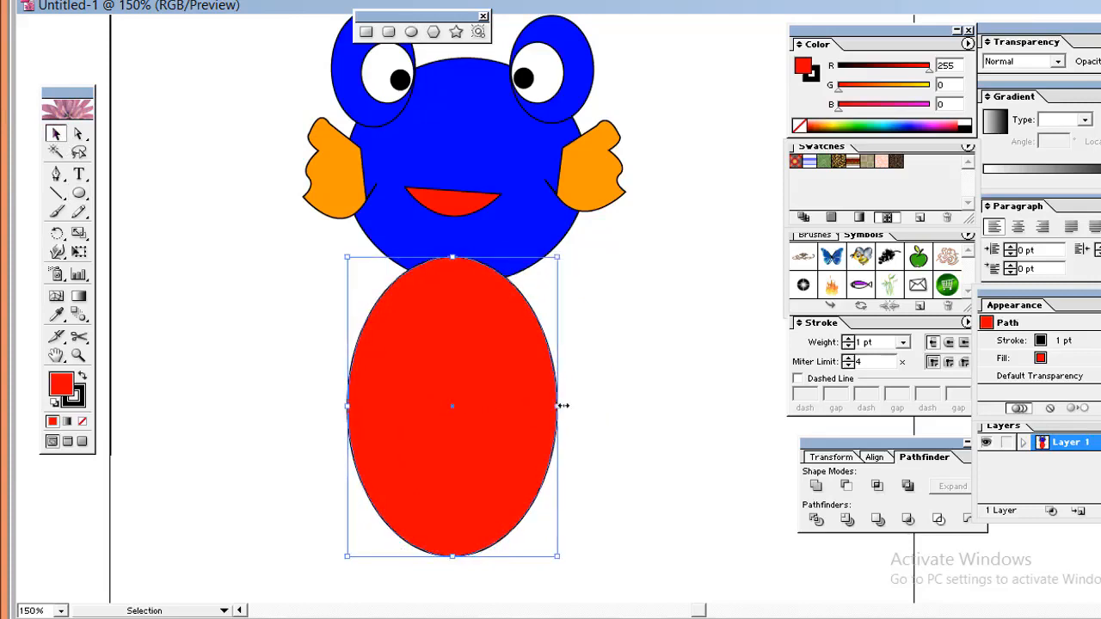
- Widen and lengthen the red ellipse into a large oval body spanning the fins' width, with its top edge meeting the head
{"action": "left_click_drag", "start_coordinate": [564, 405], "coordinate": [598, 406]}
{"action": "left_click_drag", "start_coordinate": [523, 412], "coordinate": [482, 428]}
{"action": "key", "text": "Up"}
{"action": "key", "text": "Up"}
{"action": "key", "text": "Up"}
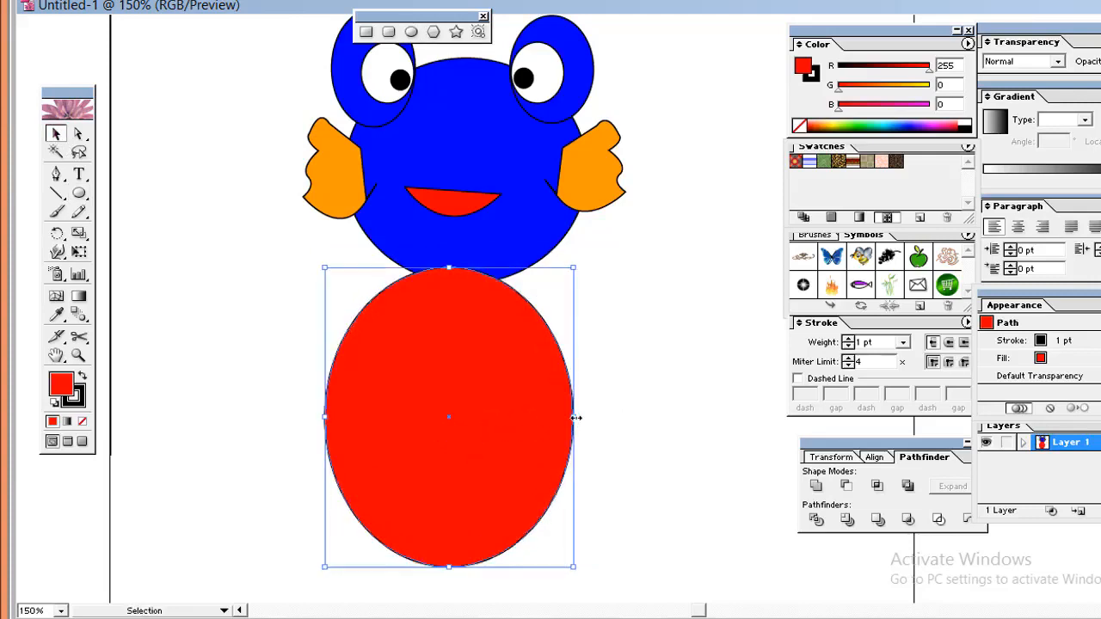
{"action": "left_click_drag", "start_coordinate": [576, 417], "coordinate": [637, 417]}
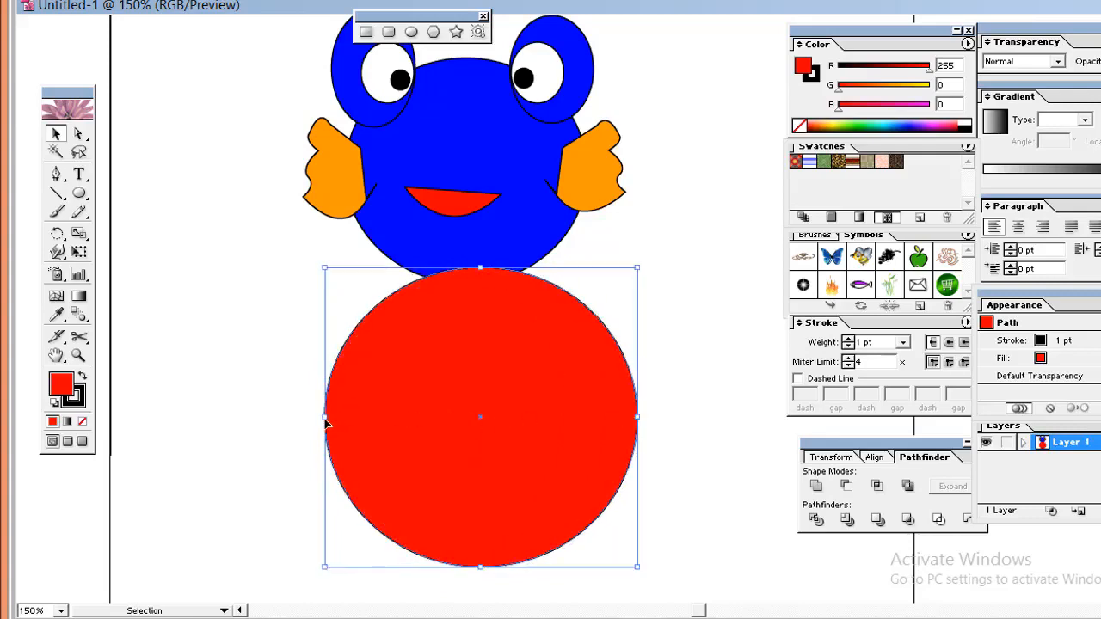
{"action": "left_click_drag", "start_coordinate": [320, 418], "coordinate": [301, 417]}
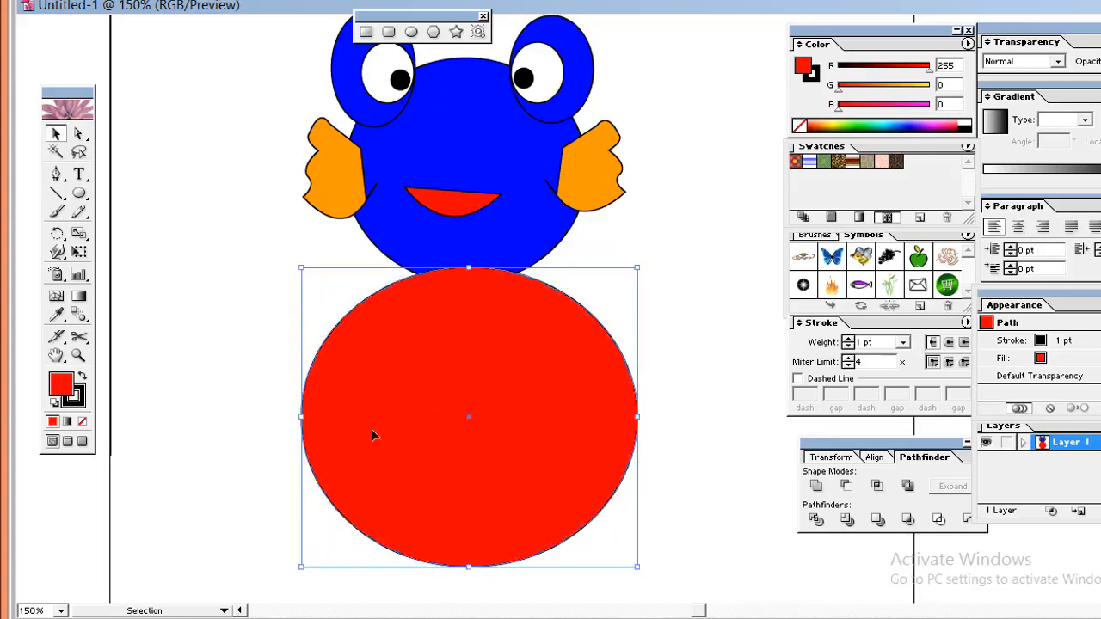
{"action": "left_click_drag", "start_coordinate": [469, 570], "coordinate": [469, 596]}
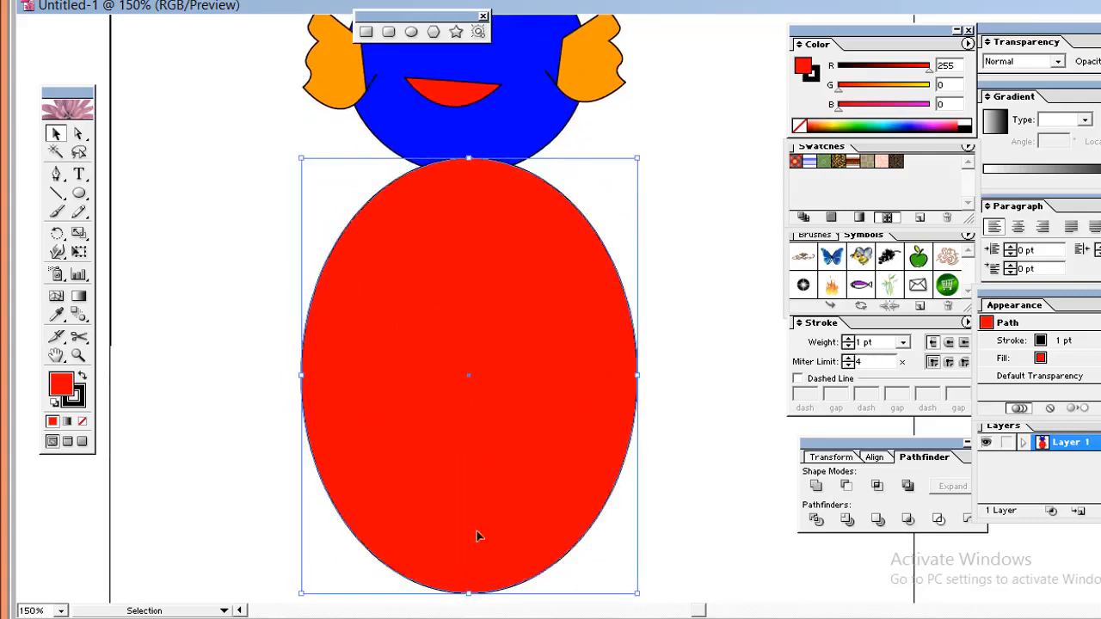
{"action": "key", "text": "ctrl+minus"}
{"action": "key", "text": "ctrl+minus"}
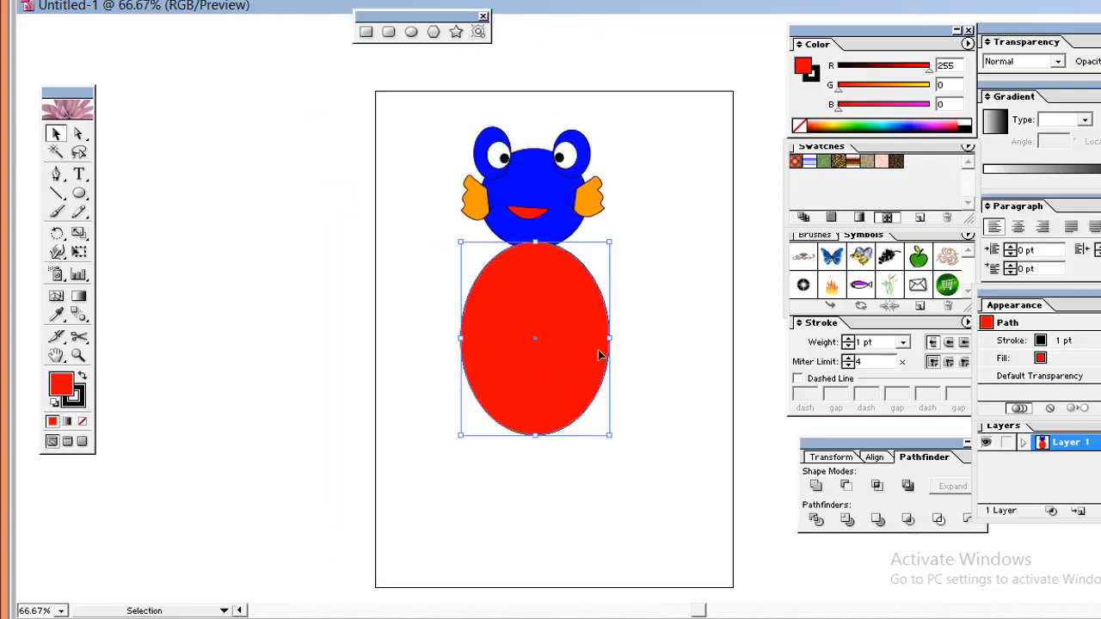
{"action": "left_click", "coordinate": [657, 326]}
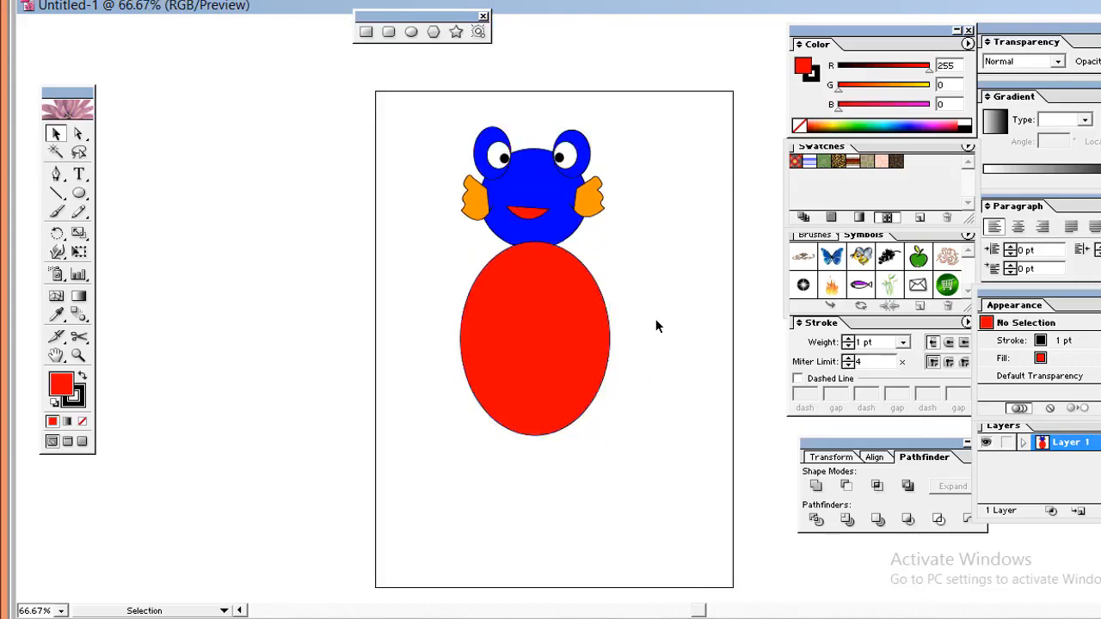
- Fill the large oval body with blue (RGB 0, 0, 255) and nudge it slightly up and left under the head
{"action": "left_click", "coordinate": [582, 334]}
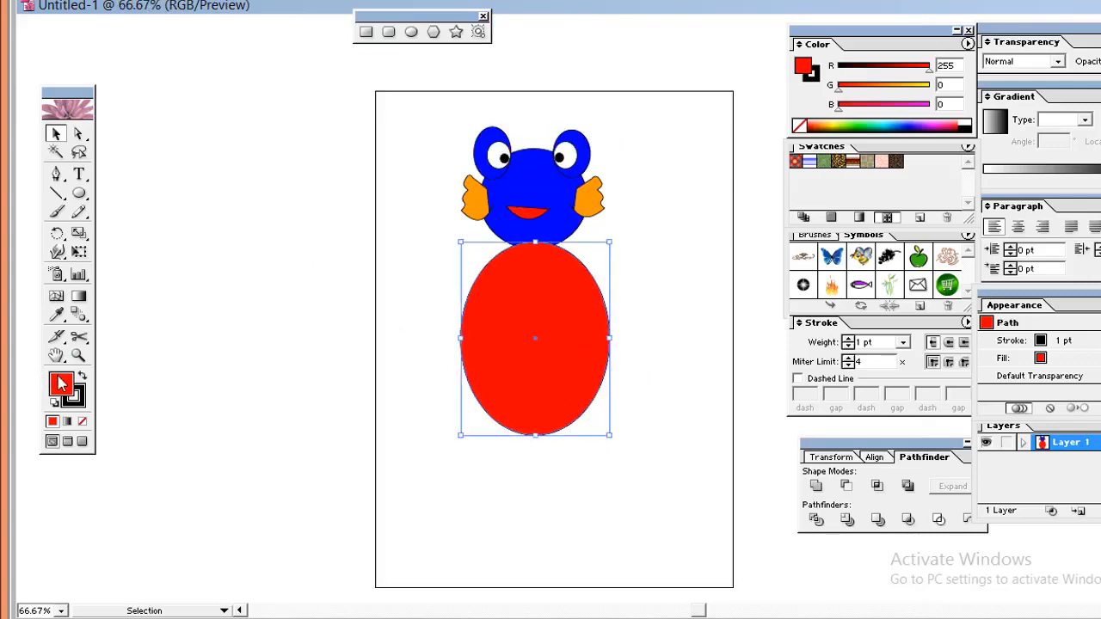
{"action": "double_click", "coordinate": [62, 389]}
{"action": "left_click", "coordinate": [517, 281]}
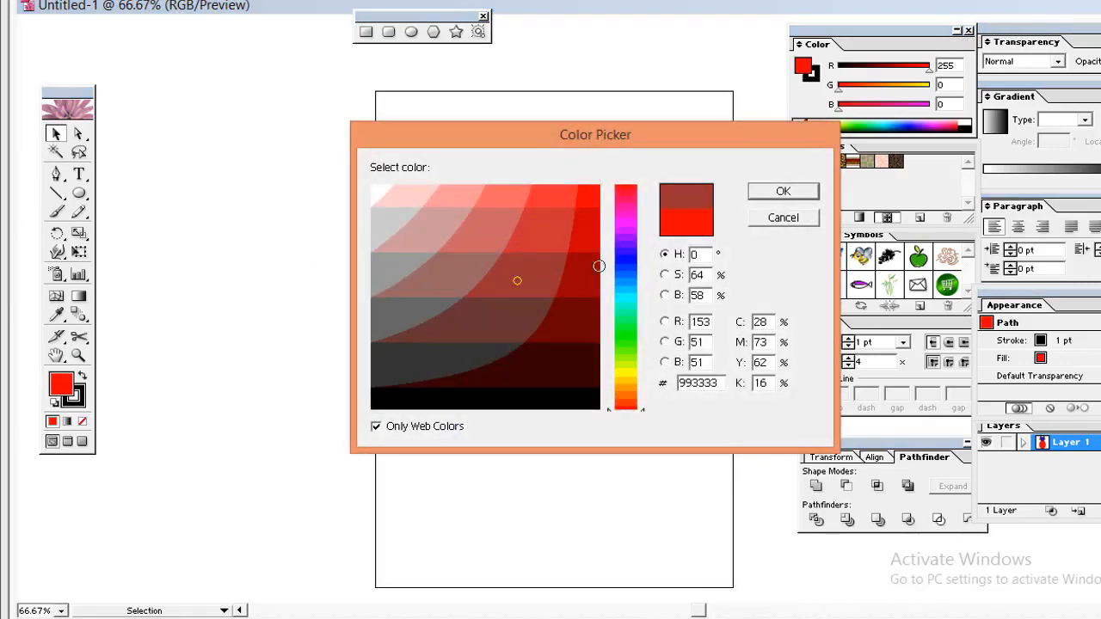
{"action": "left_click", "coordinate": [620, 240]}
{"action": "left_click", "coordinate": [579, 210]}
{"action": "left_click", "coordinate": [626, 263]}
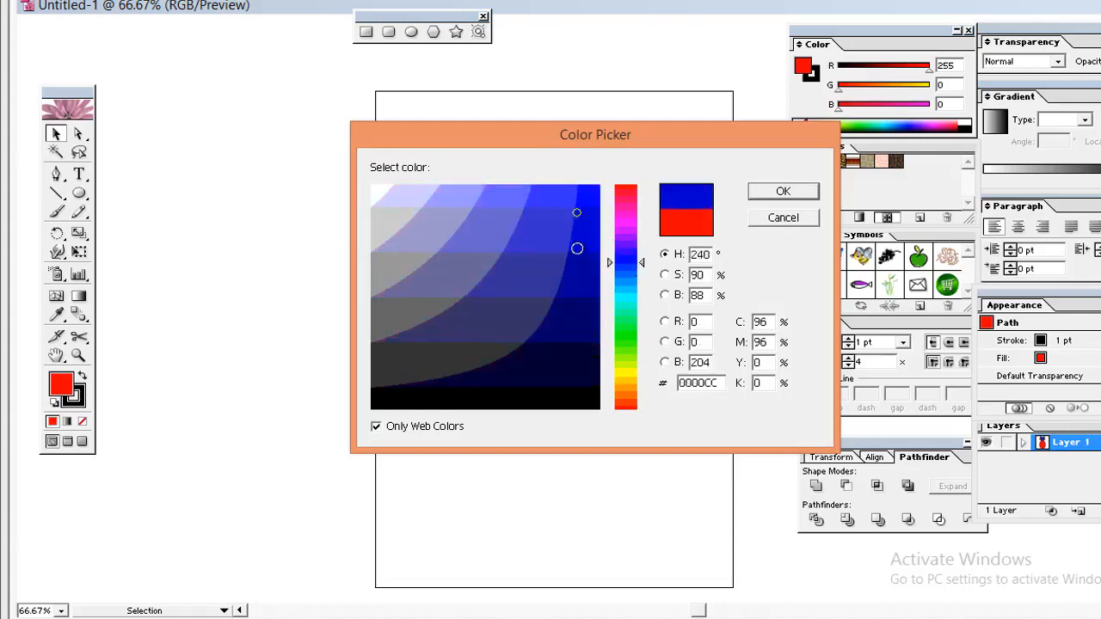
{"action": "left_click", "coordinate": [600, 186]}
{"action": "left_click", "coordinate": [783, 192]}
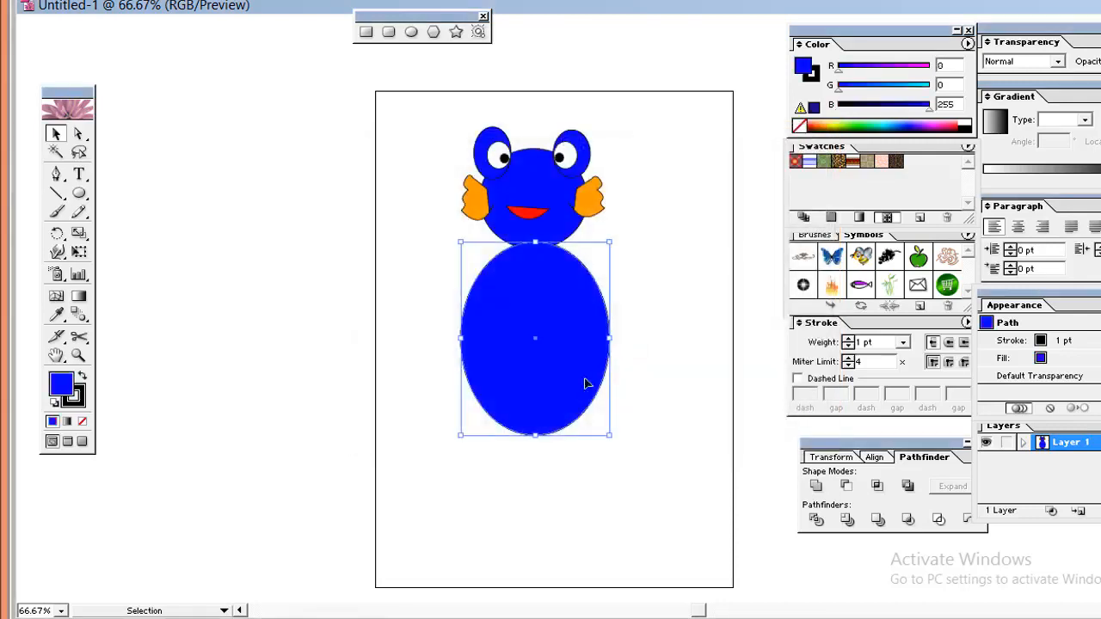
{"action": "left_click", "coordinate": [679, 424]}
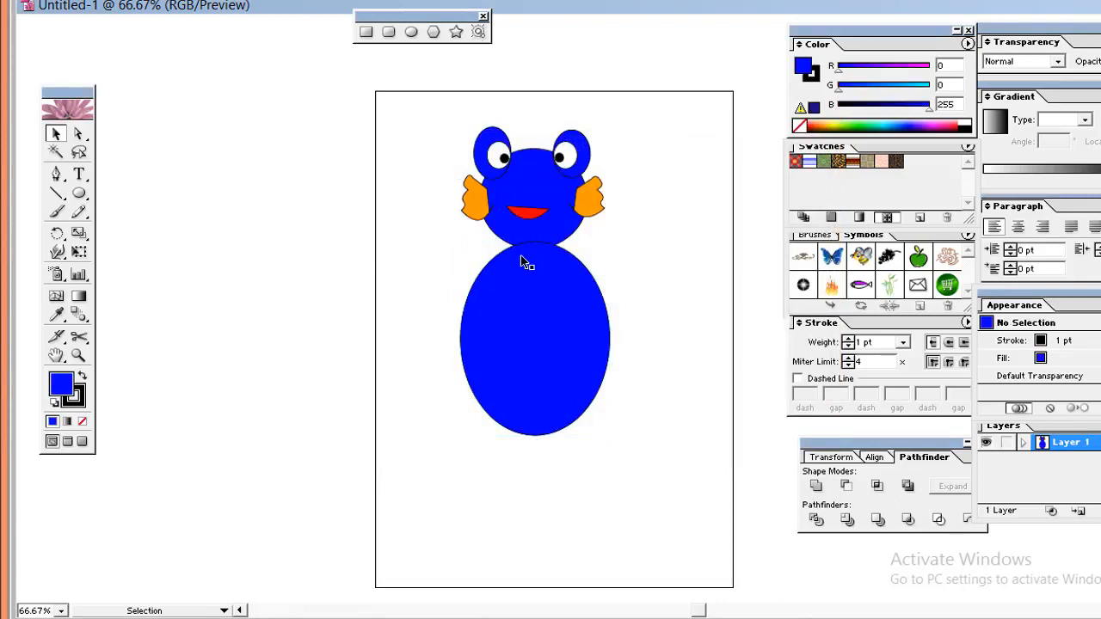
{"action": "left_click", "coordinate": [532, 309]}
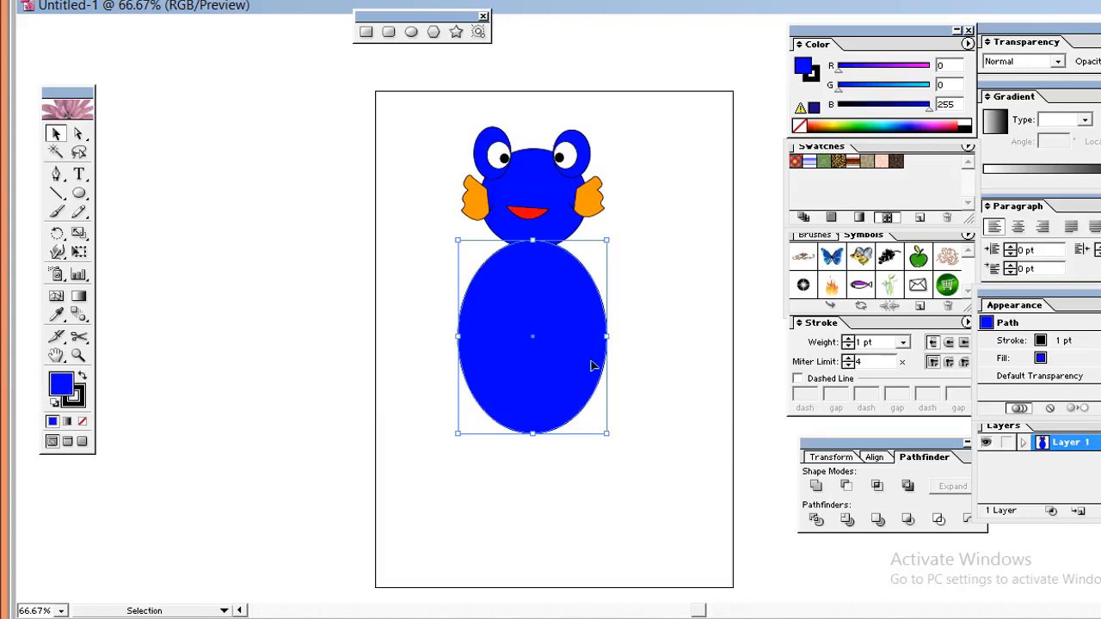
{"action": "left_click", "coordinate": [660, 383]}
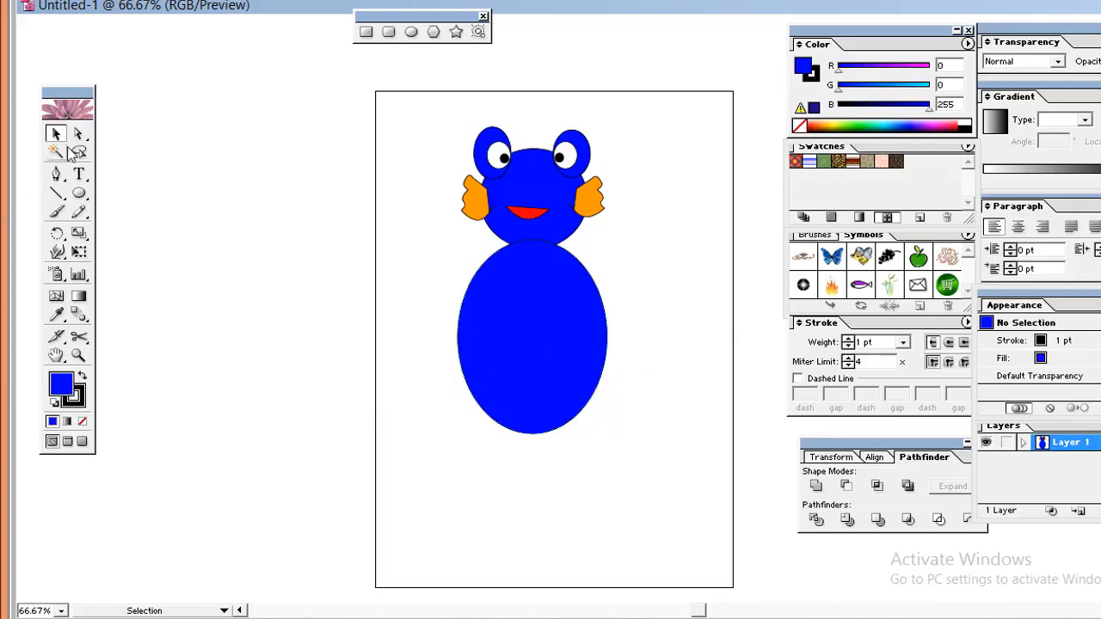
- Draw a small closed nose with a curved narrow bridge and jagged base between the eyes and mouth using the Pen tool
{"action": "left_click", "coordinate": [56, 173]}
{"action": "key", "text": "ctrl+equal"}
{"action": "key", "text": "ctrl+equal"}
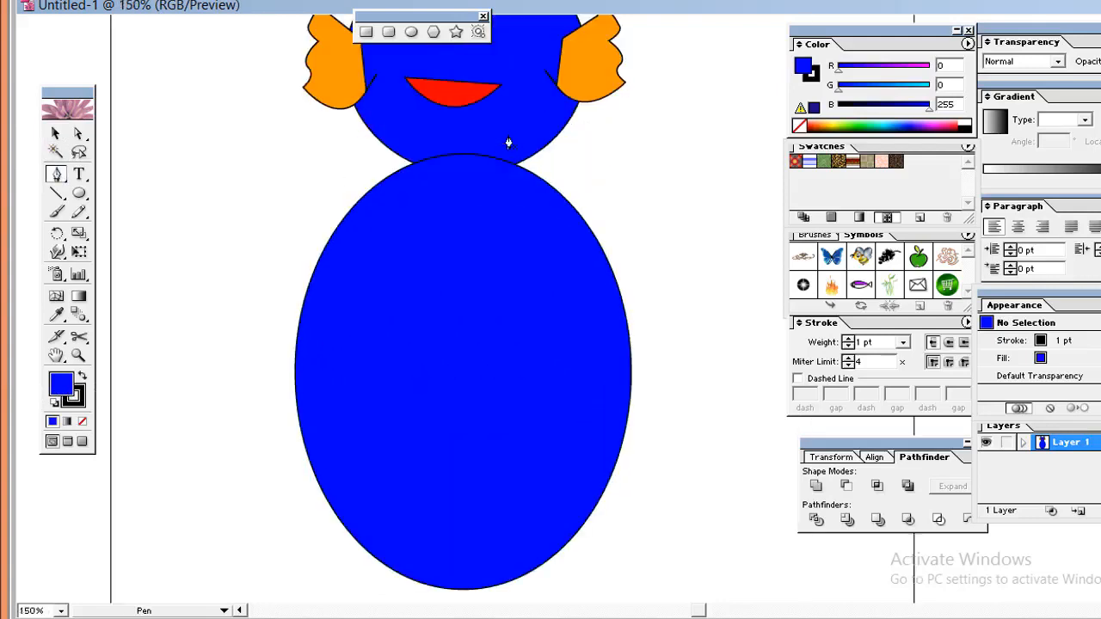
{"action": "key", "text": "h"}
{"action": "left_click_drag", "start_coordinate": [639, 214], "coordinate": [592, 383]}
{"action": "left_click", "coordinate": [56, 174]}
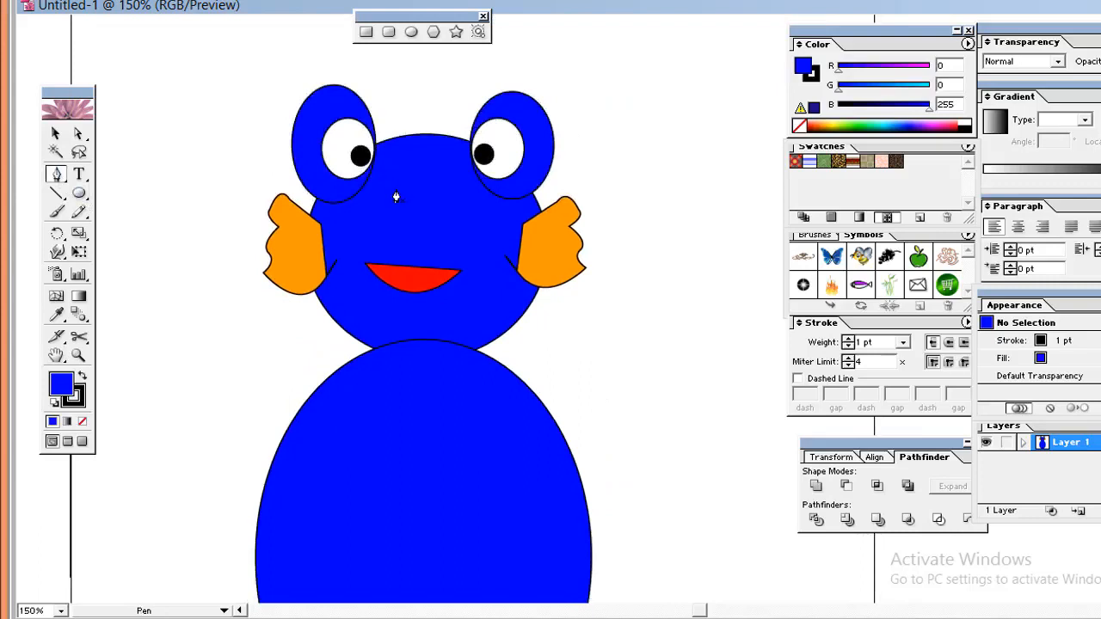
{"action": "left_click", "coordinate": [396, 189]}
{"action": "left_click_drag", "start_coordinate": [396, 234], "coordinate": [367, 246]}
{"action": "left_click", "coordinate": [395, 233]}
{"action": "left_click", "coordinate": [409, 230]}
{"action": "left_click", "coordinate": [410, 235]}
{"action": "left_click", "coordinate": [430, 236]}
{"action": "left_click", "coordinate": [418, 222]}
{"action": "left_click_drag", "start_coordinate": [403, 186], "coordinate": [395, 179]}
{"action": "left_click", "coordinate": [396, 189]}
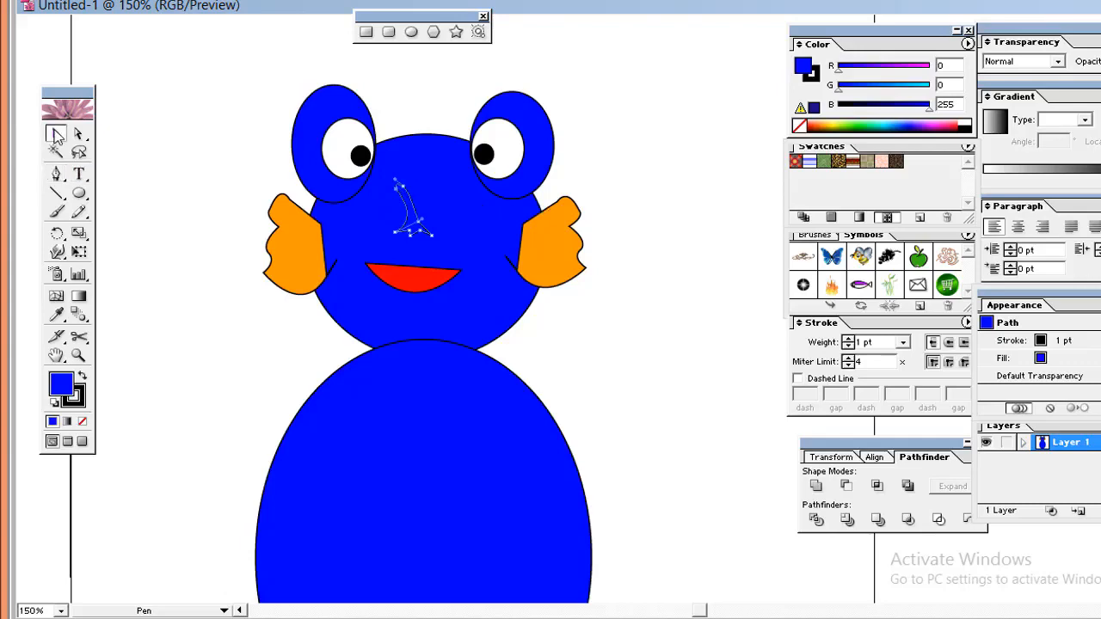
- Fill the nose shape with orange (RGB 255, 153, 0) and deselect it
{"action": "left_click", "coordinate": [55, 133]}
{"action": "double_click", "coordinate": [65, 385]}
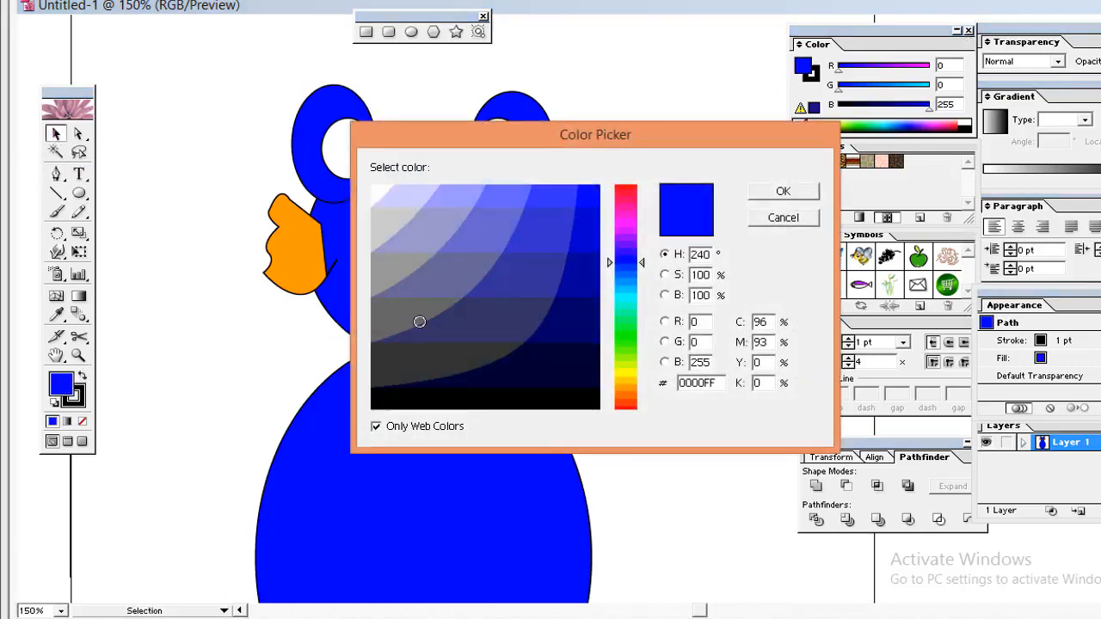
{"action": "left_click_drag", "start_coordinate": [613, 265], "coordinate": [620, 386]}
{"action": "left_click", "coordinate": [562, 212]}
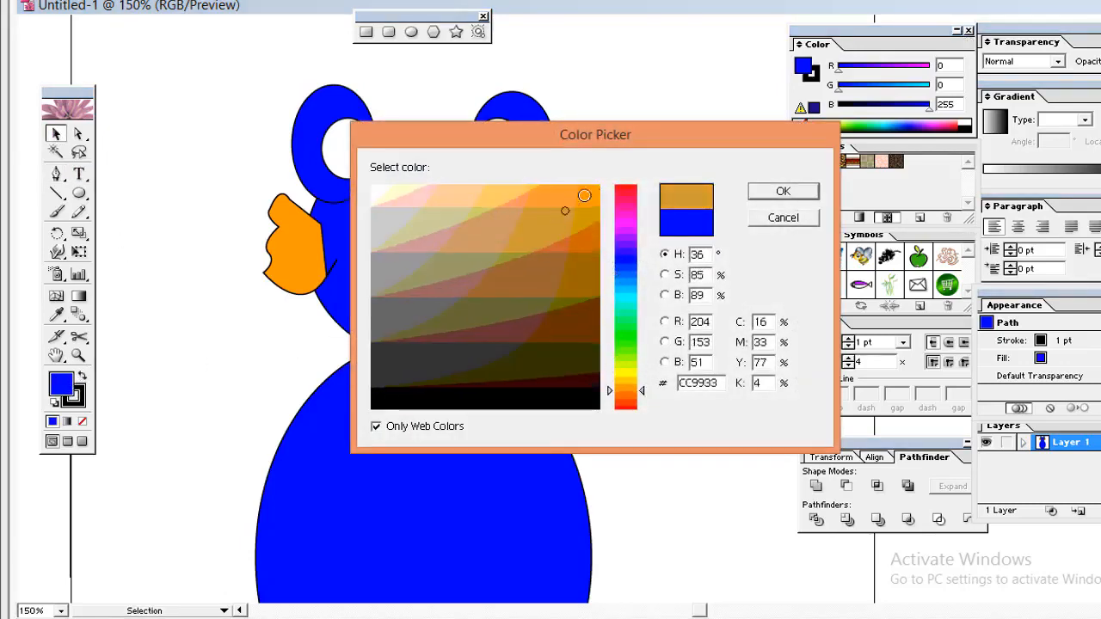
{"action": "left_click", "coordinate": [599, 186]}
{"action": "left_click", "coordinate": [783, 191]}
{"action": "left_click", "coordinate": [196, 200]}
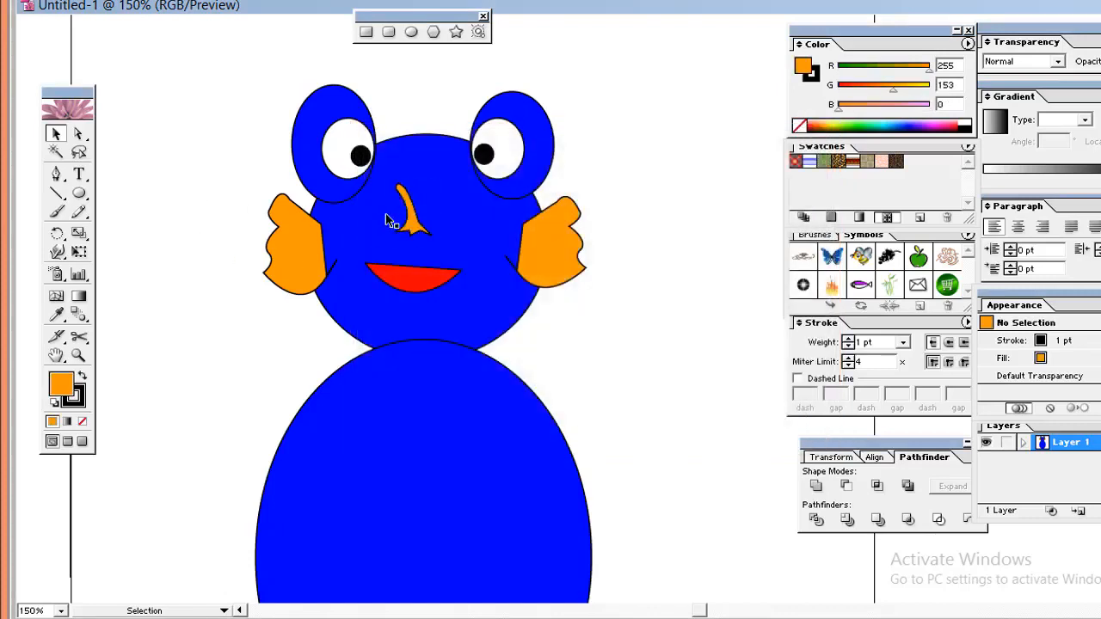
- Nudge the orange nose slightly right and down so it sits centred just above the red mouth, and deselect it
{"action": "left_click", "coordinate": [409, 215]}
{"action": "key", "text": "Right"}
{"action": "key", "text": "Right"}
{"action": "key", "text": "Right"}
{"action": "key", "text": "Right"}
{"action": "key", "text": "Right"}
{"action": "key", "text": "Right"}
{"action": "key", "text": "Right"}
{"action": "key", "text": "Right"}
{"action": "key", "text": "Right"}
{"action": "key", "text": "Right"}
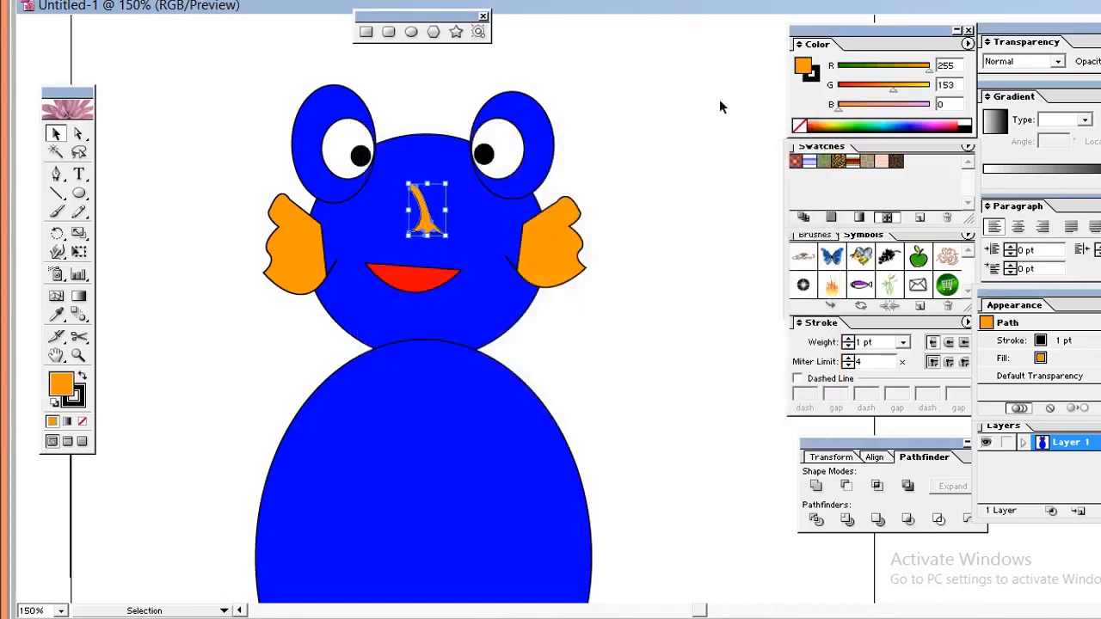
{"action": "left_click", "coordinate": [527, 200]}
{"action": "left_click", "coordinate": [426, 225]}
{"action": "key", "text": "Down"}
{"action": "key", "text": "Down"}
{"action": "key", "text": "Down"}
{"action": "key", "text": "Down"}
{"action": "key", "text": "Down"}
{"action": "key", "text": "Down"}
{"action": "key", "text": "Down"}
{"action": "key", "text": "Down"}
{"action": "key", "text": "Down"}
{"action": "key", "text": "Down"}
{"action": "key", "text": "Down"}
{"action": "key", "text": "Down"}
{"action": "key", "text": "Down"}
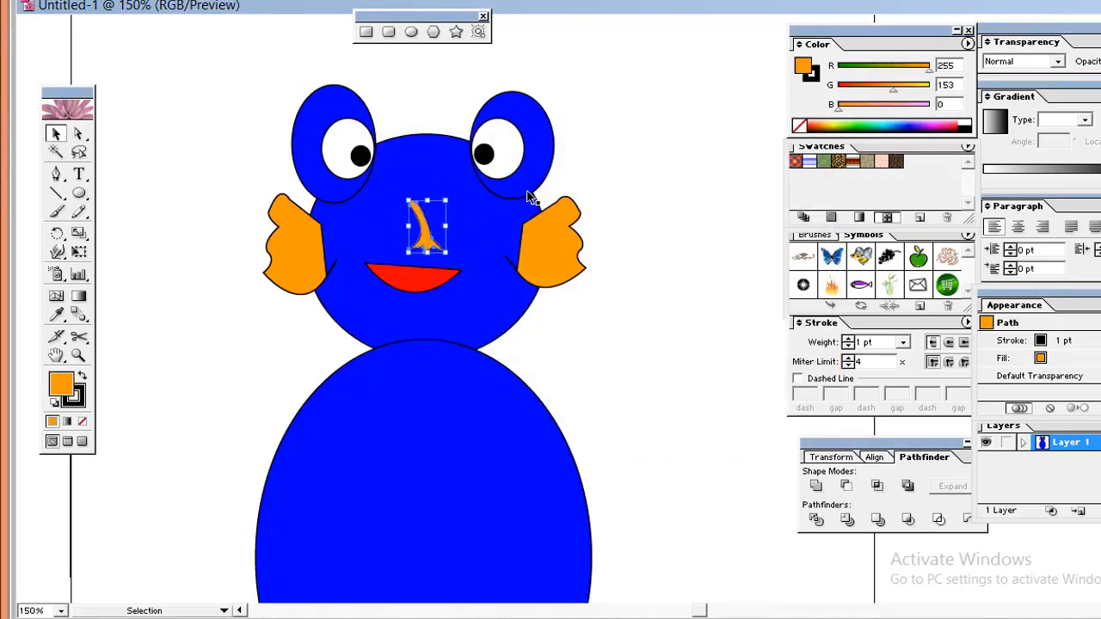
{"action": "key", "text": "Down"}
{"action": "key", "text": "Down"}
{"action": "key", "text": "Down"}
{"action": "key", "text": "Left"}
{"action": "key", "text": "Left"}
{"action": "key", "text": "Left"}
{"action": "key", "text": "Left"}
{"action": "key", "text": "Left"}
{"action": "key", "text": "Left"}
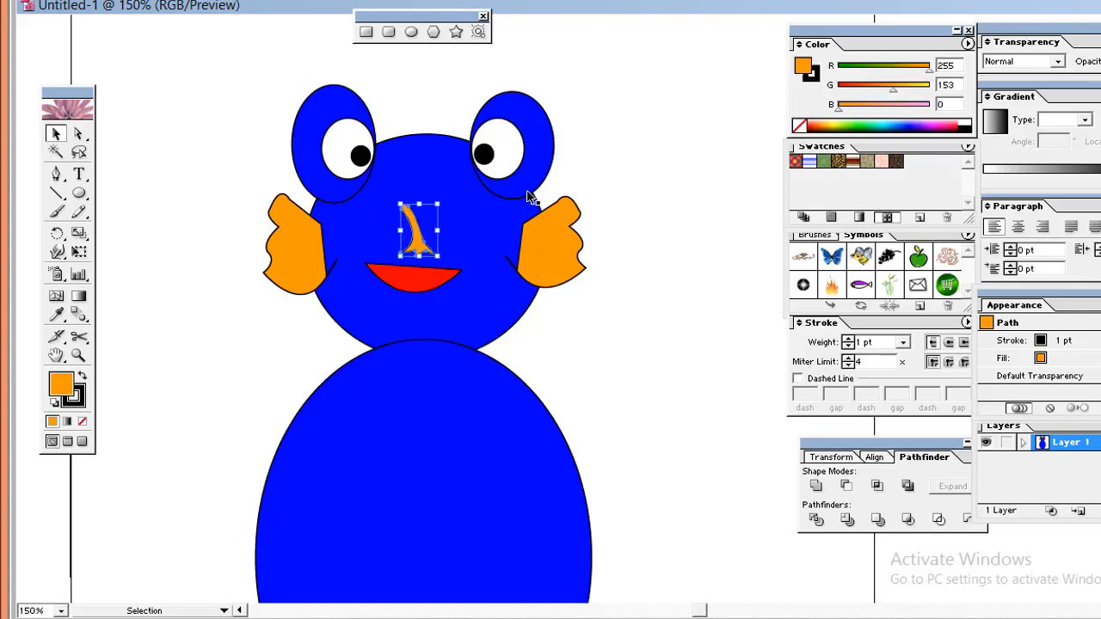
{"action": "key", "text": "Up"}
{"action": "key", "text": "Up"}
{"action": "key", "text": "Up"}
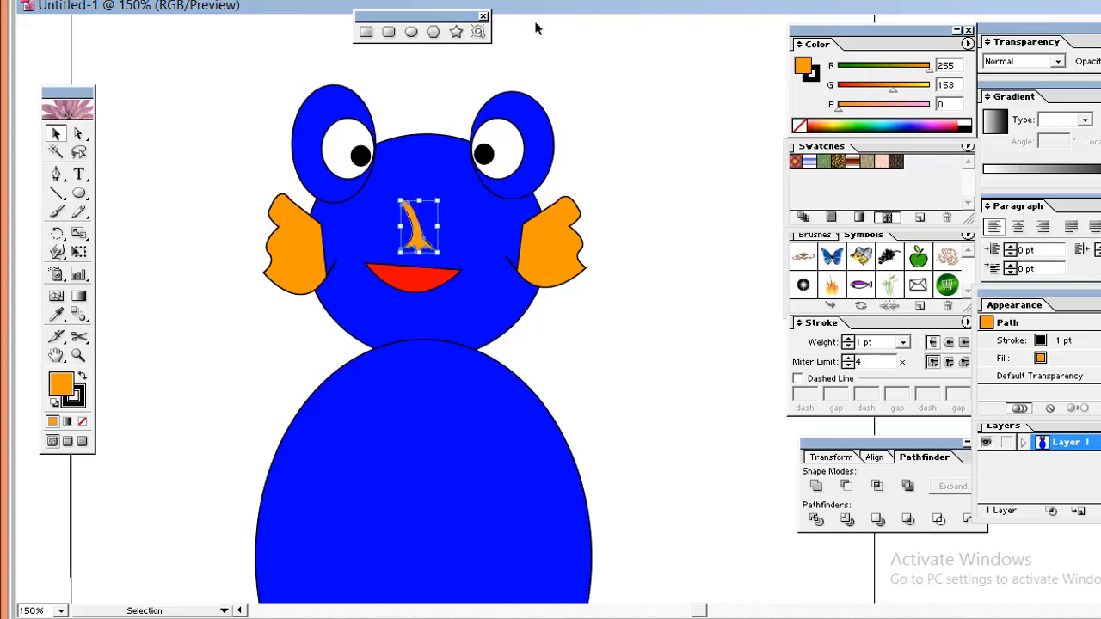
{"action": "left_click", "coordinate": [665, 63]}
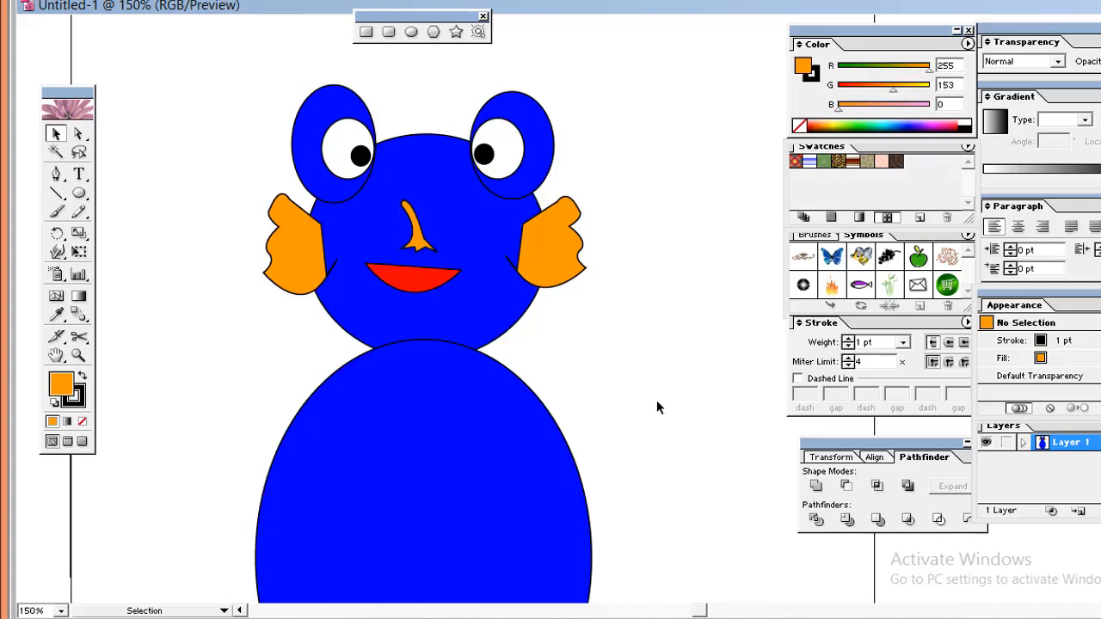
- Fill the large oval body with pale yellow (RGB 255, 255, 153) and deselect it
{"action": "key", "text": "space"}
{"action": "left_click_drag", "start_coordinate": [689, 405], "coordinate": [699, 303]}
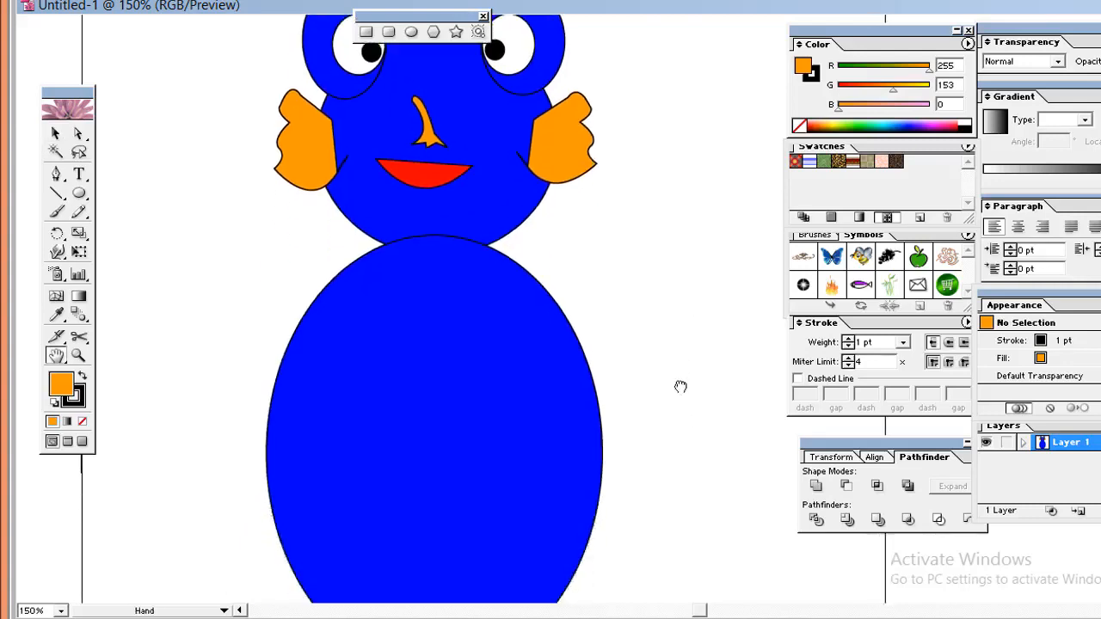
{"action": "left_click_drag", "start_coordinate": [681, 386], "coordinate": [651, 277]}
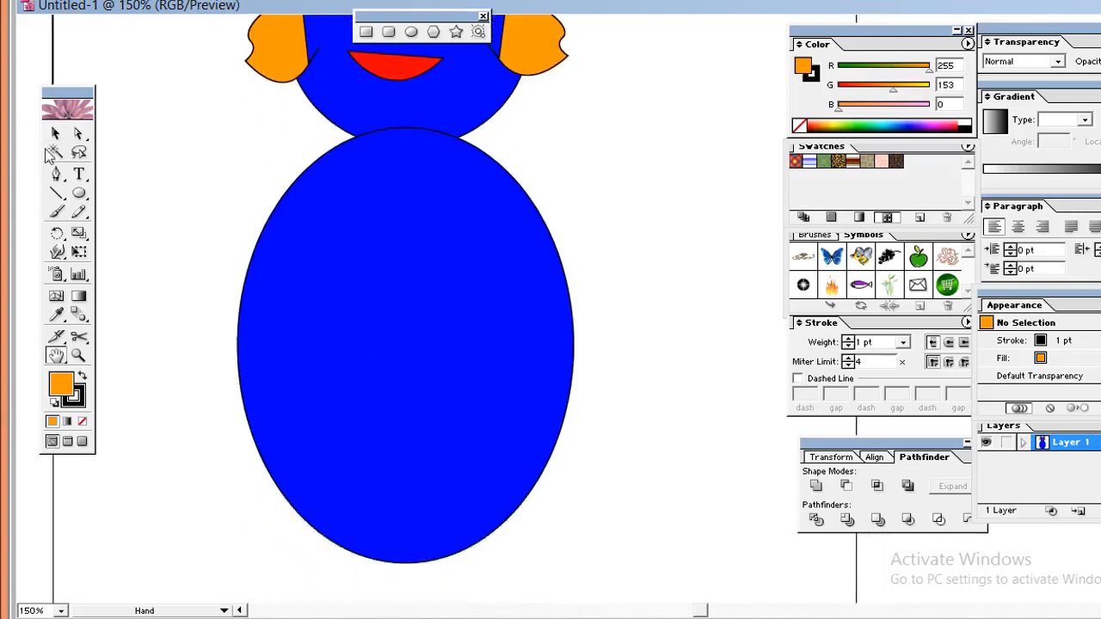
{"action": "left_click", "coordinate": [56, 134]}
{"action": "left_click", "coordinate": [441, 298]}
{"action": "double_click", "coordinate": [61, 384]}
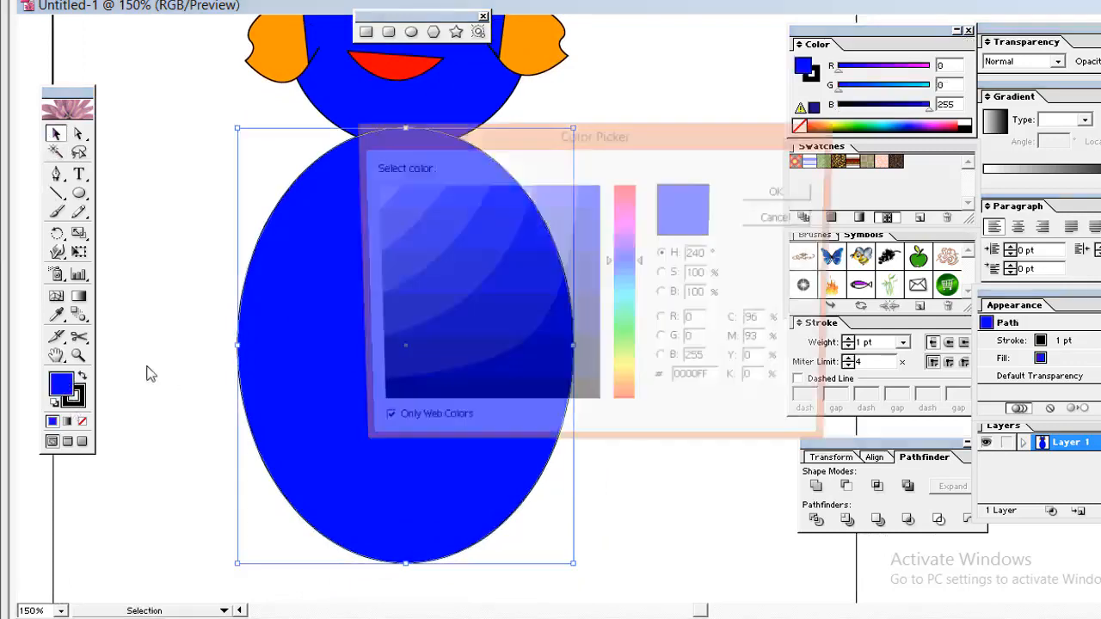
{"action": "left_click", "coordinate": [543, 294]}
{"action": "left_click_drag", "start_coordinate": [635, 258], "coordinate": [637, 379]}
{"action": "left_click", "coordinate": [455, 187]}
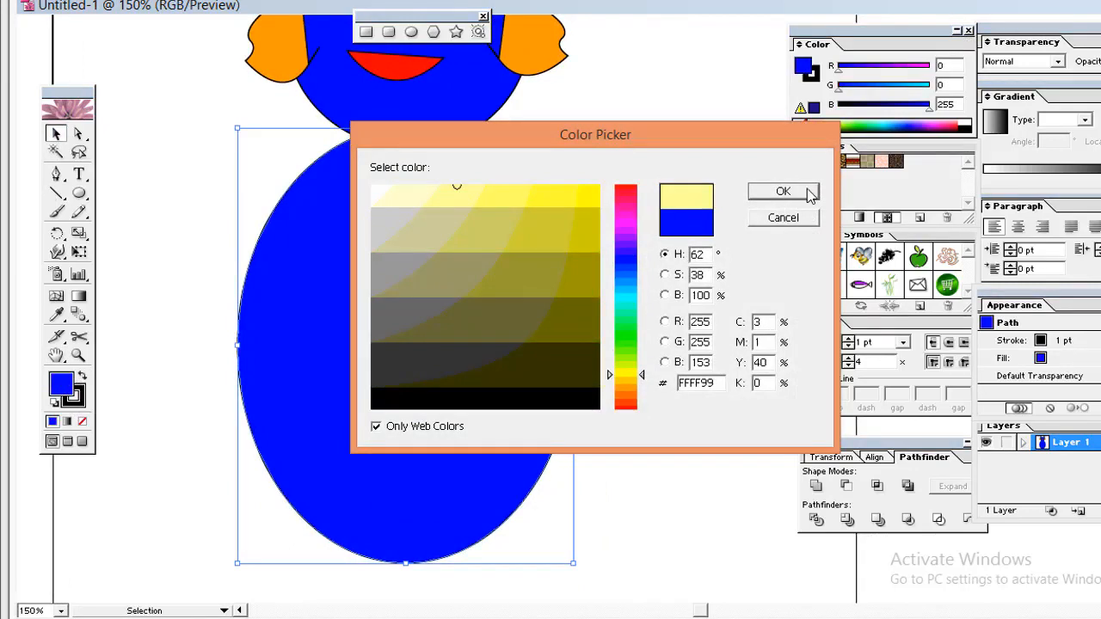
{"action": "left_click", "coordinate": [783, 191]}
{"action": "left_click", "coordinate": [650, 295]}
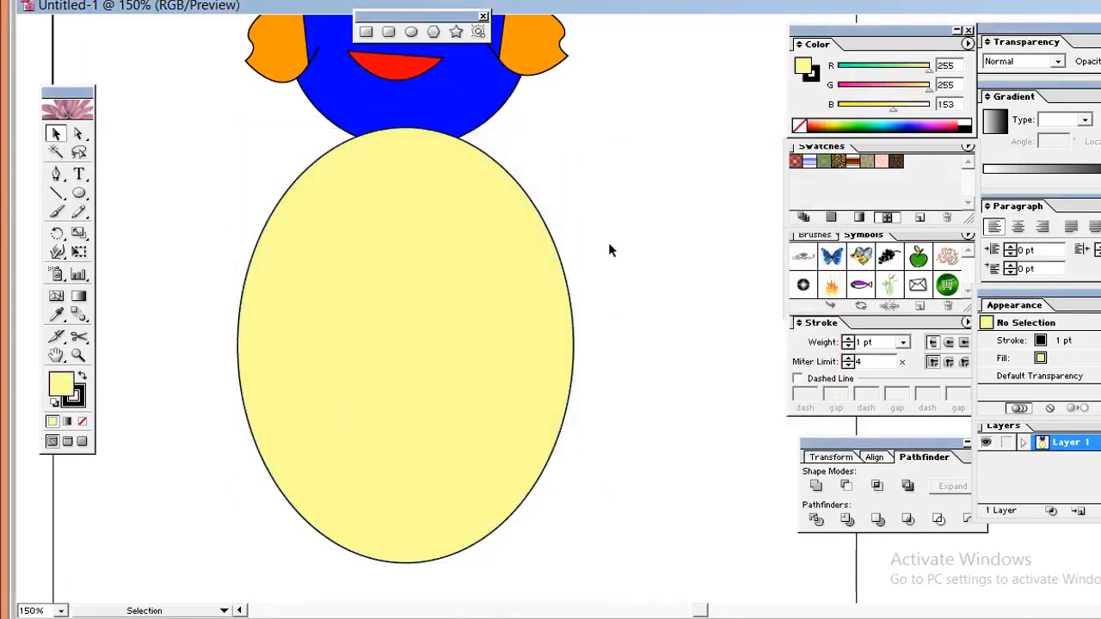
- Draw a closed, thick bent leg with a pointed foot from the body's lower left edge using the Pen tool, widening its knee corner
{"action": "key", "text": "ctrl+minus"}
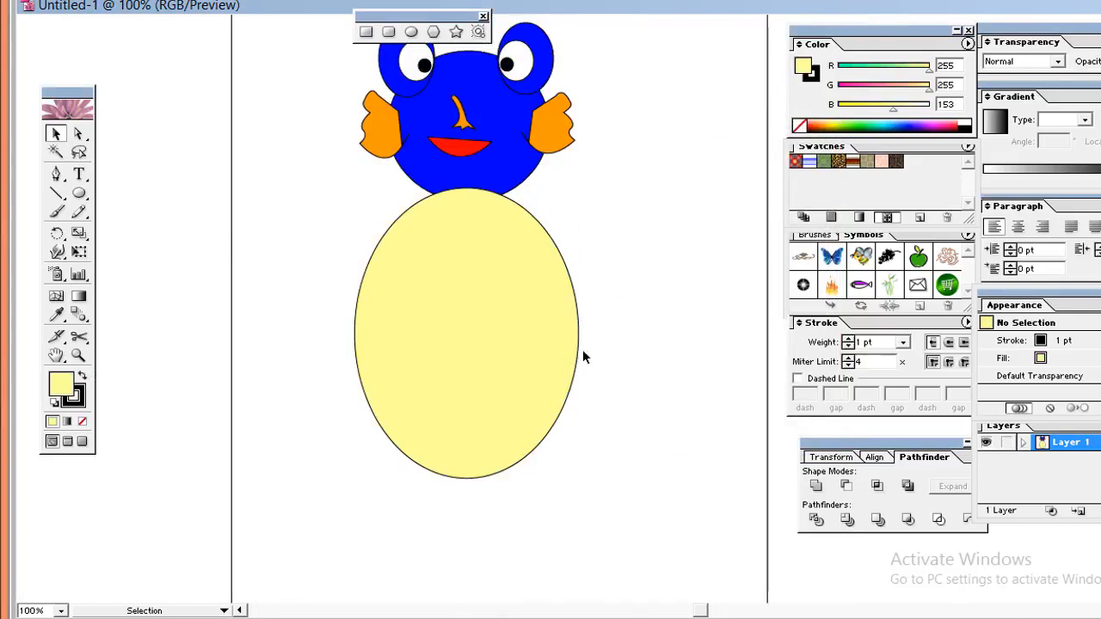
{"action": "key", "text": "h"}
{"action": "left_click_drag", "start_coordinate": [608, 406], "coordinate": [597, 297]}
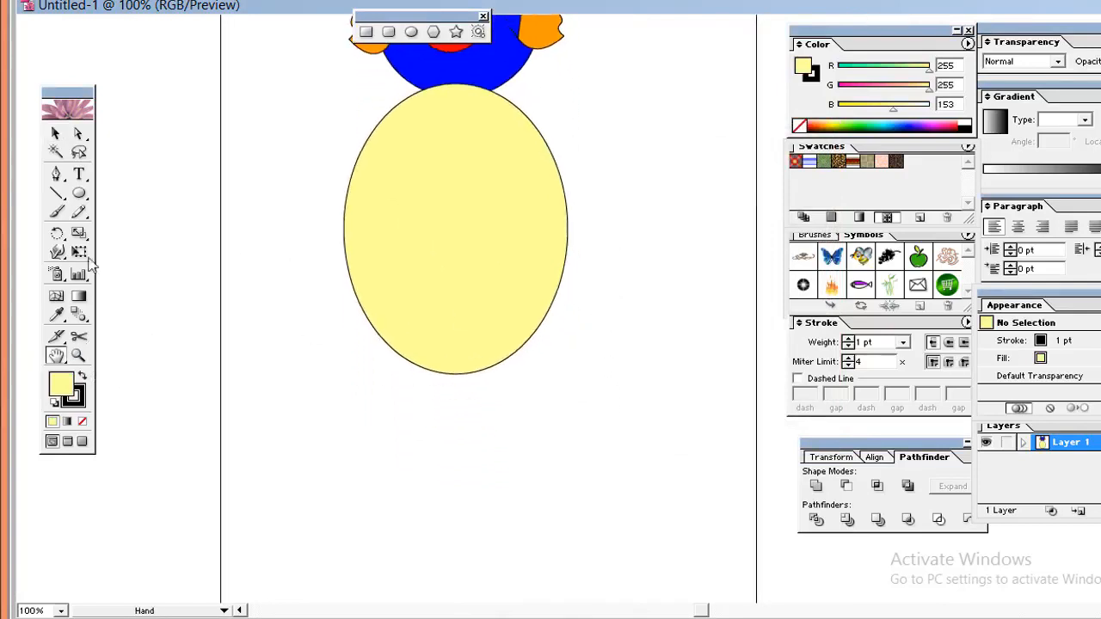
{"action": "left_click", "coordinate": [57, 174]}
{"action": "left_click", "coordinate": [427, 340]}
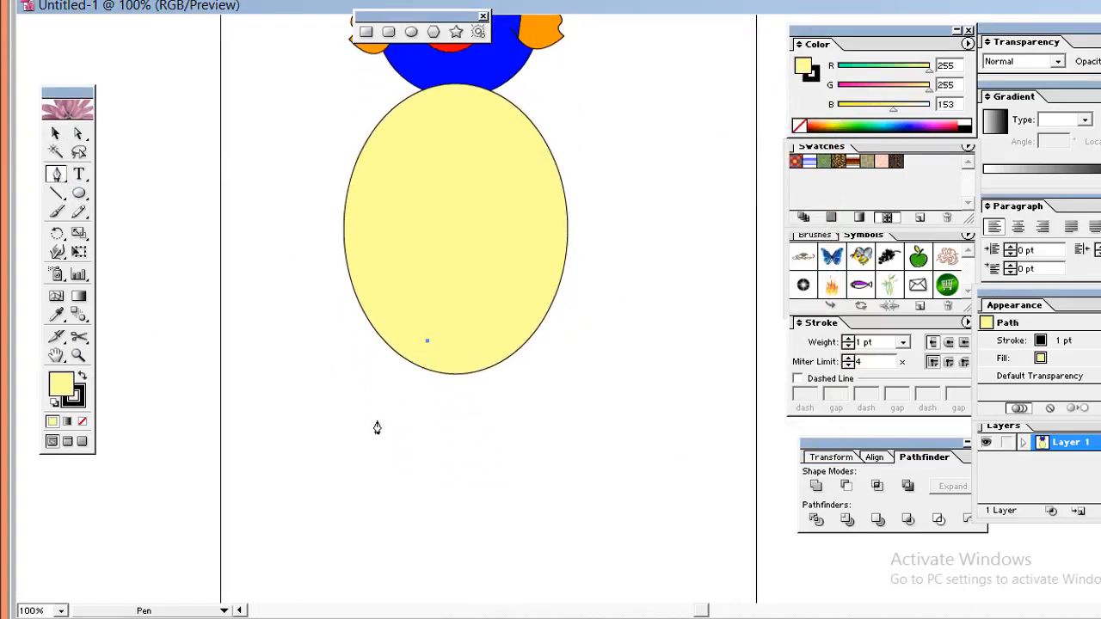
{"action": "left_click", "coordinate": [371, 438]}
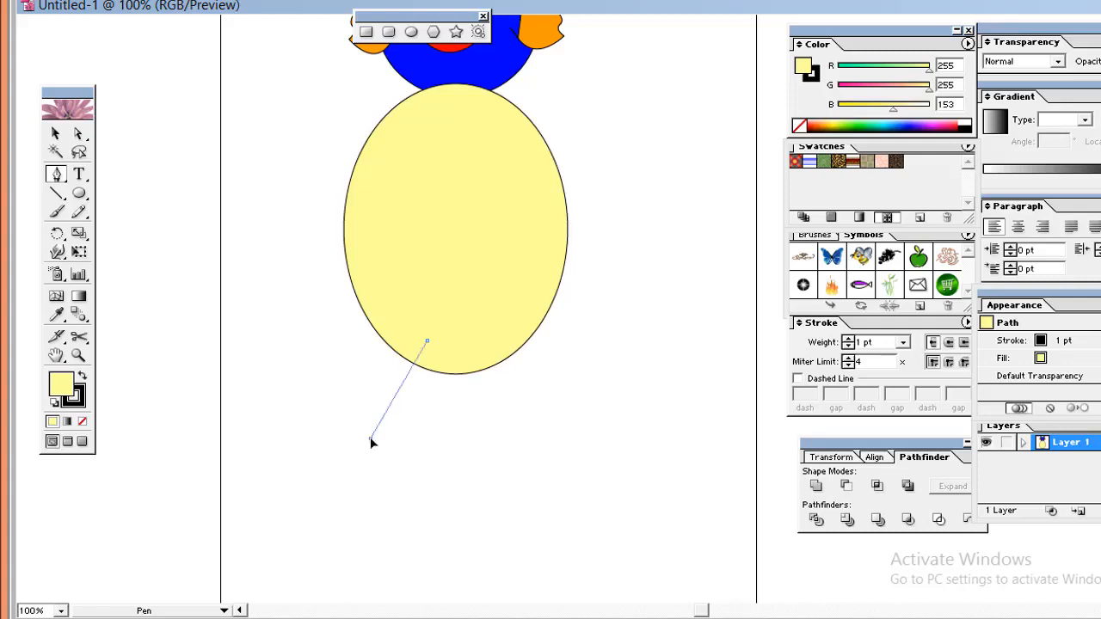
{"action": "left_click", "coordinate": [418, 475]}
{"action": "left_click", "coordinate": [355, 501]}
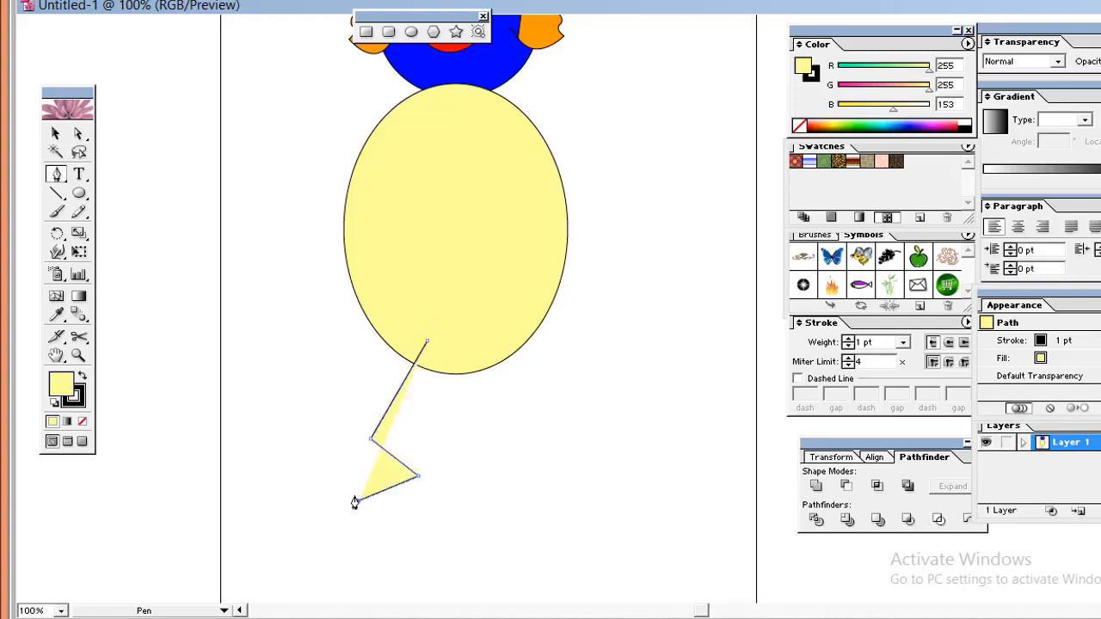
{"action": "left_click", "coordinate": [377, 473]}
{"action": "left_click", "coordinate": [339, 466]}
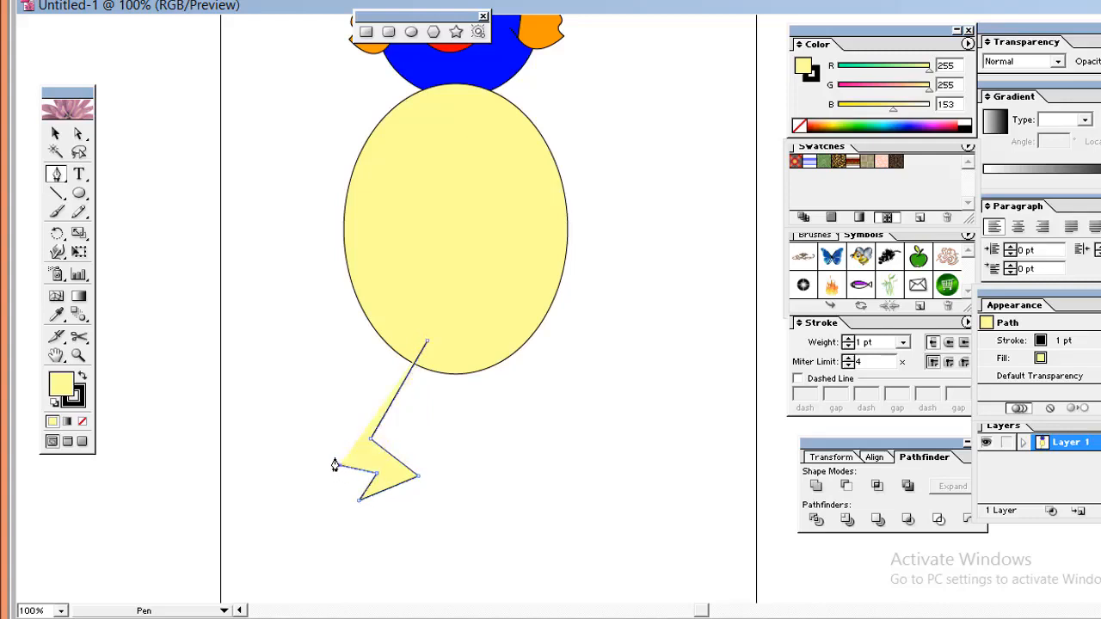
{"action": "key", "text": "ctrl"}
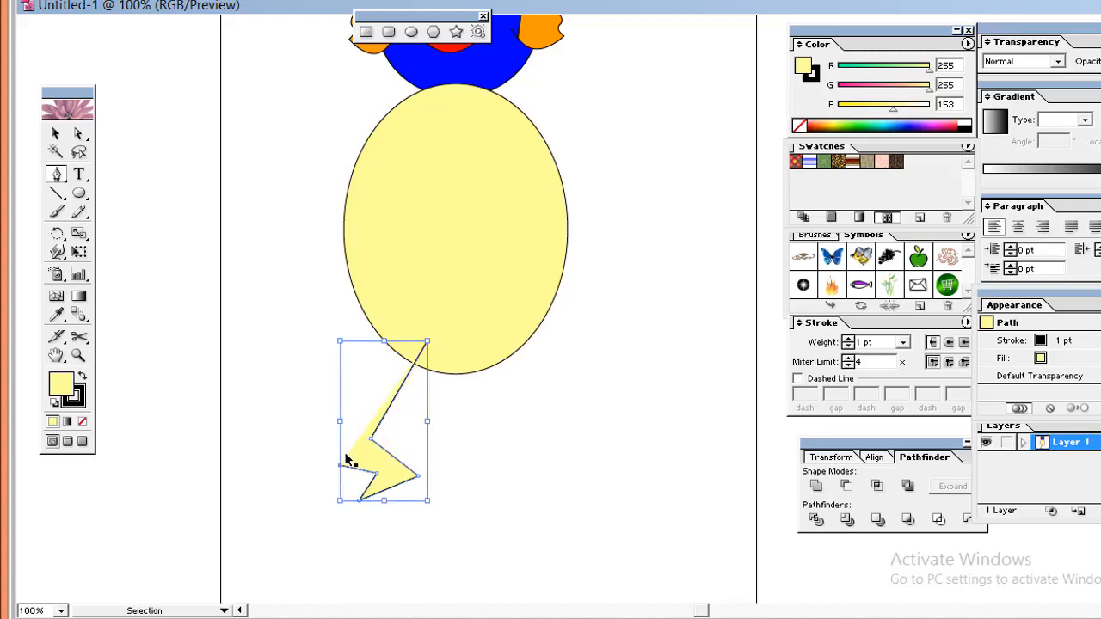
{"action": "left_click_drag", "start_coordinate": [341, 465], "coordinate": [320, 433]}
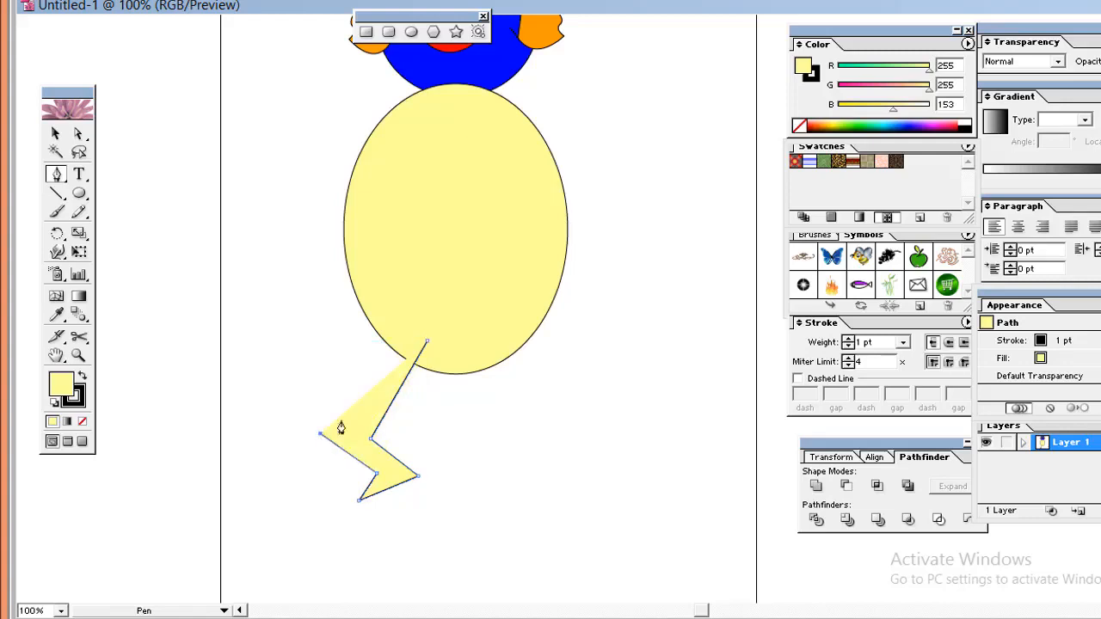
{"action": "left_click", "coordinate": [393, 311]}
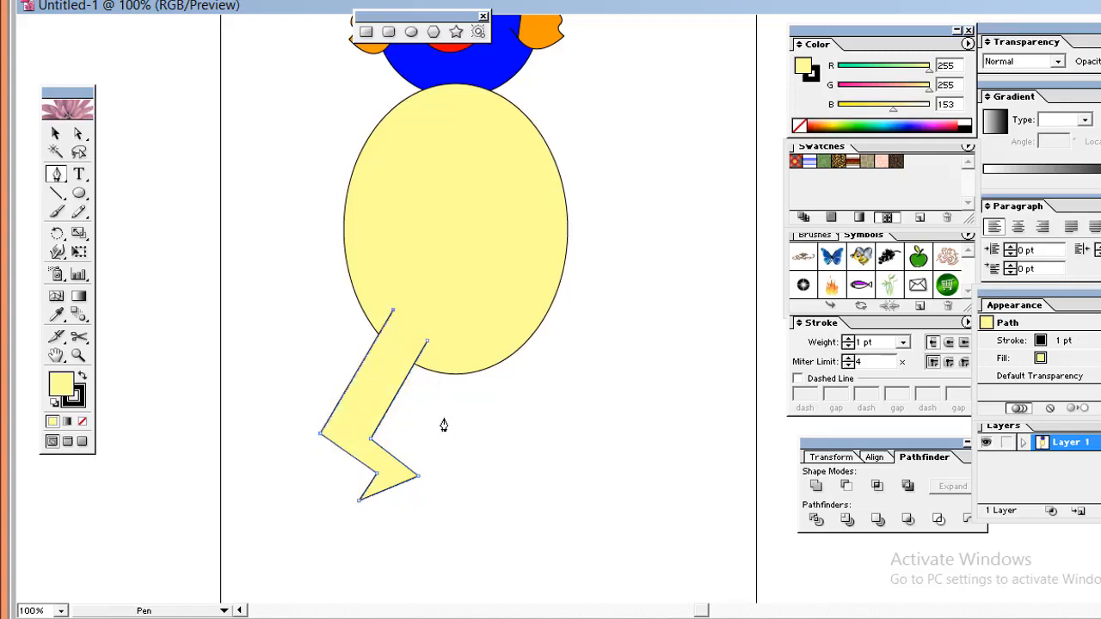
{"action": "left_click", "coordinate": [425, 342]}
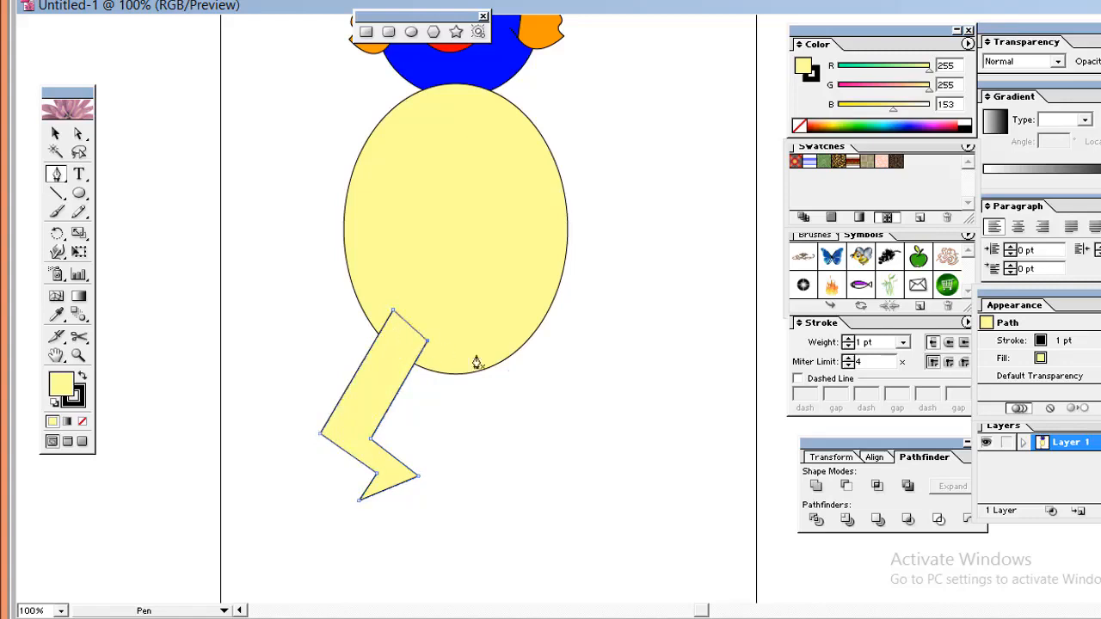
{"action": "left_click", "coordinate": [519, 418], "text": "ctrl"}
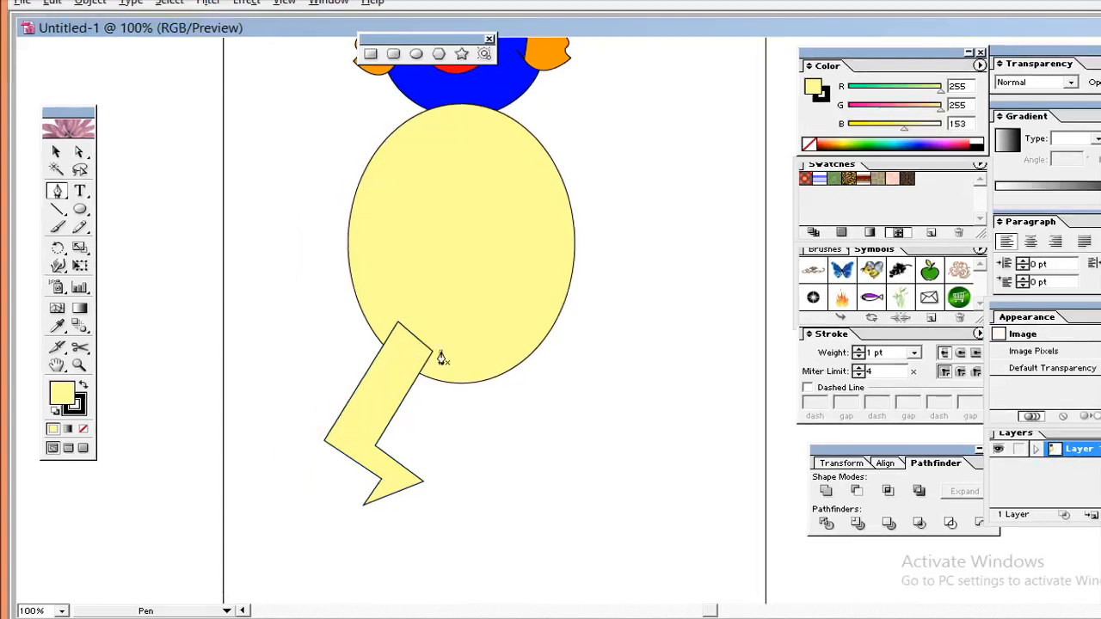
- Draw a second closed, thinner leg with a bent knee and pointed foot beside the first, under the body's lower right, using the Pen tool
{"action": "left_click", "coordinate": [440, 352]}
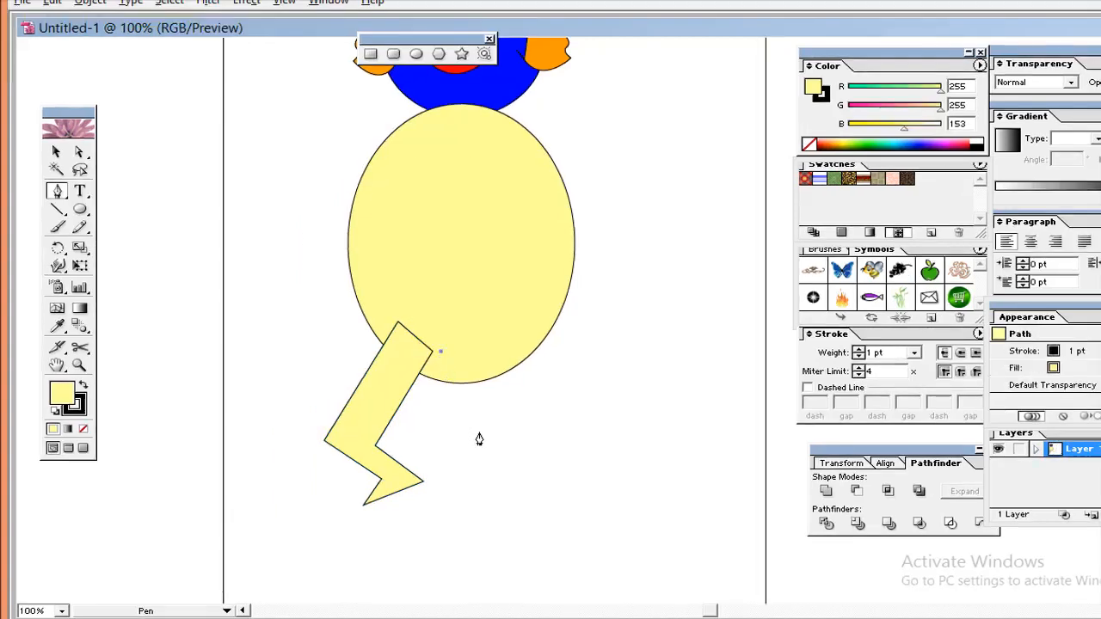
{"action": "left_click_drag", "start_coordinate": [473, 444], "coordinate": [476, 440]}
{"action": "left_click", "coordinate": [536, 423]}
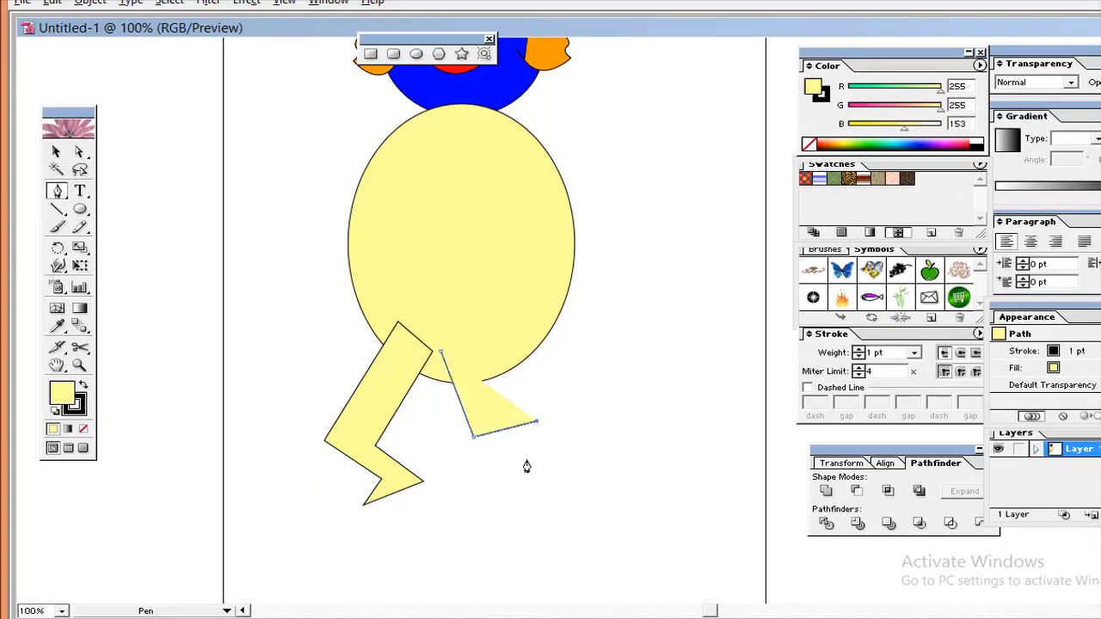
{"action": "left_click", "coordinate": [528, 473]}
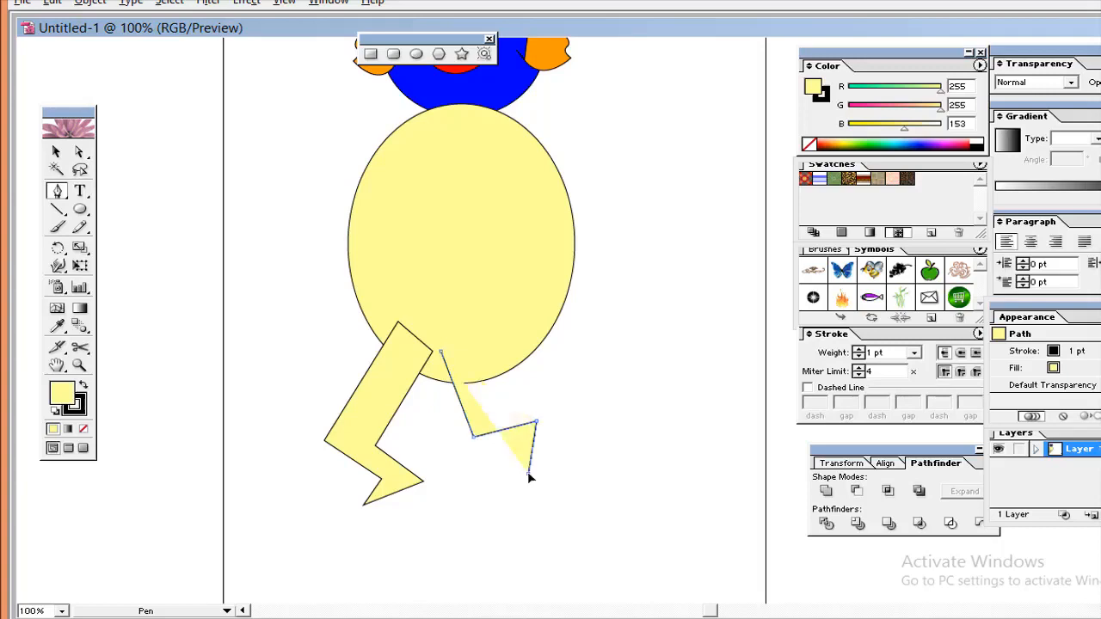
{"action": "left_click", "coordinate": [552, 412]}
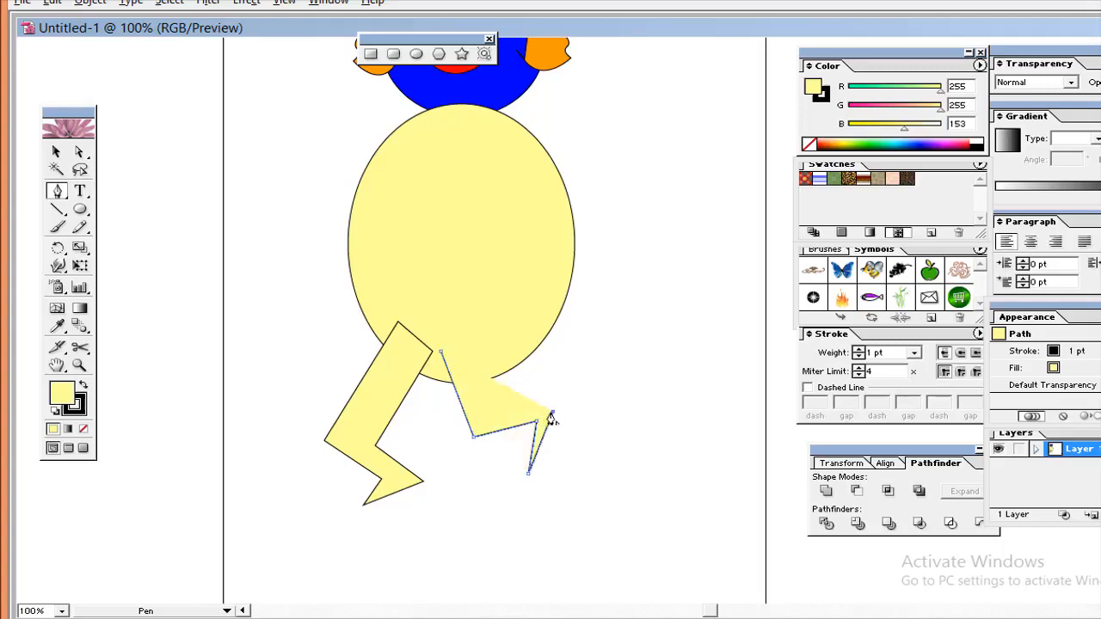
{"action": "left_click", "coordinate": [485, 422]}
{"action": "left_click", "coordinate": [479, 345]}
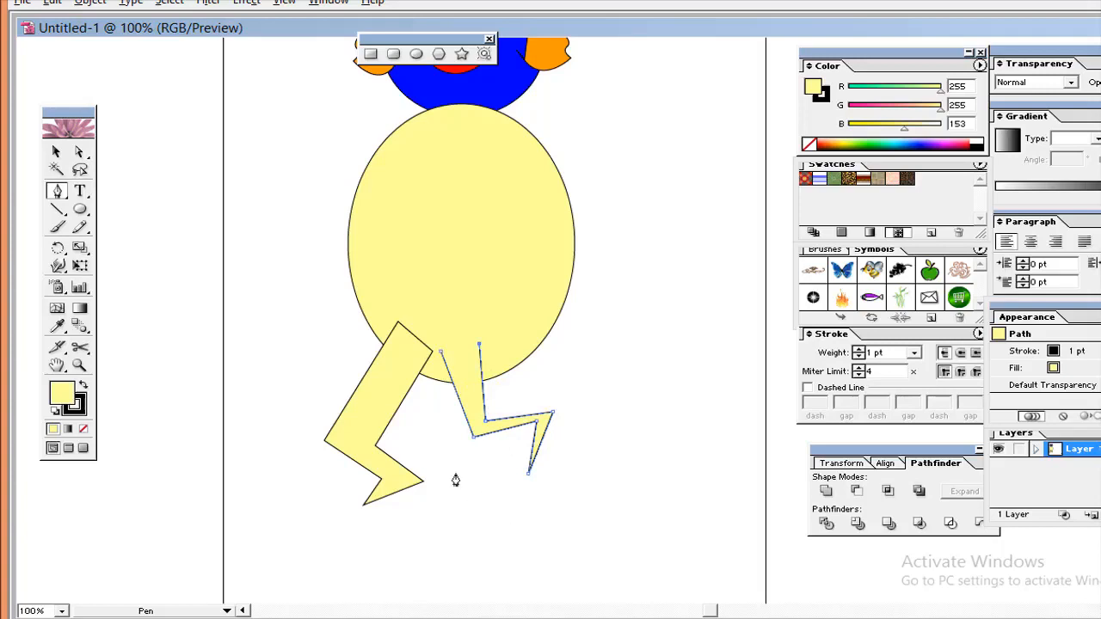
{"action": "left_click", "coordinate": [440, 351]}
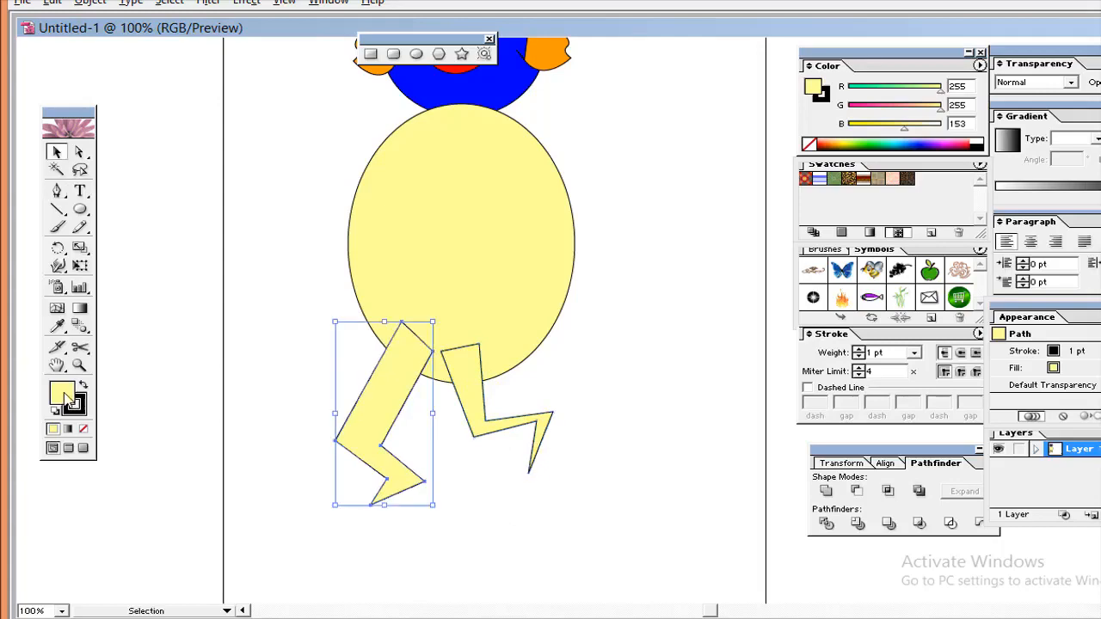
- Fill the thick left leg with orange (RGB 255, 153, 0)
{"action": "double_click", "coordinate": [65, 394]}
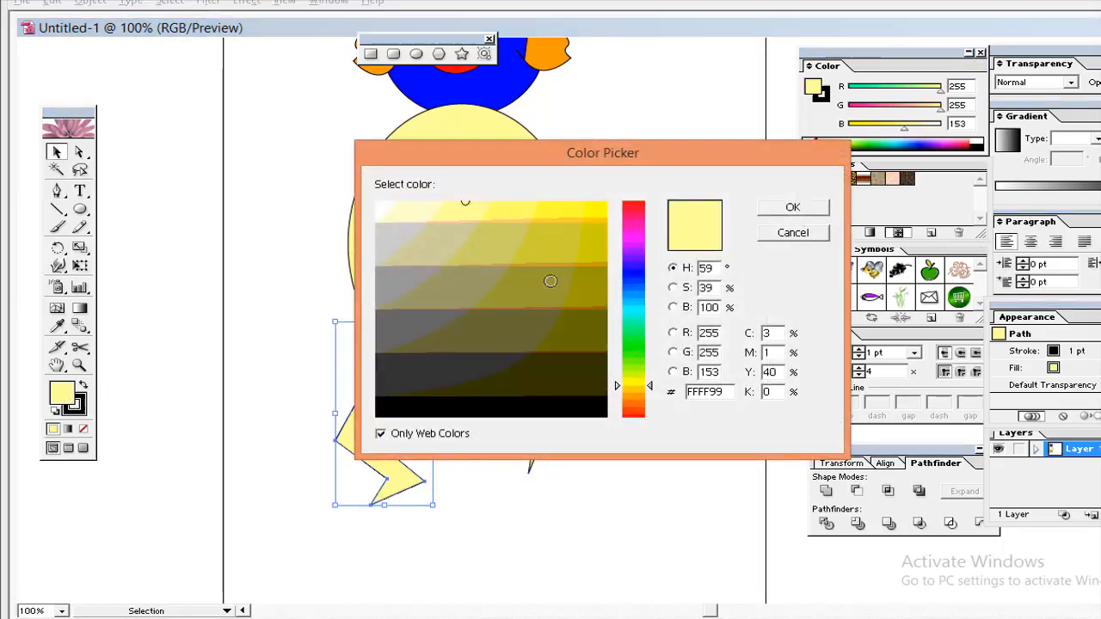
{"action": "mouse_move", "coordinate": [651, 388]}
{"action": "left_mouse_down"}
{"action": "mouse_move", "coordinate": [652, 377]}
{"action": "mouse_move", "coordinate": [650, 394]}
{"action": "left_mouse_up"}
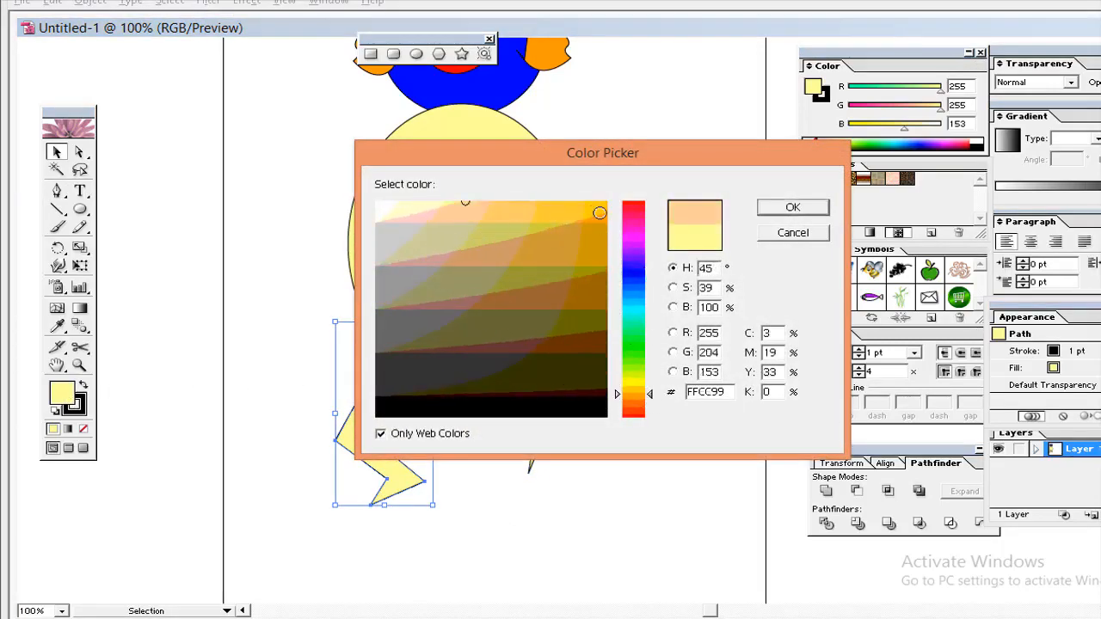
{"action": "left_click", "coordinate": [606, 220]}
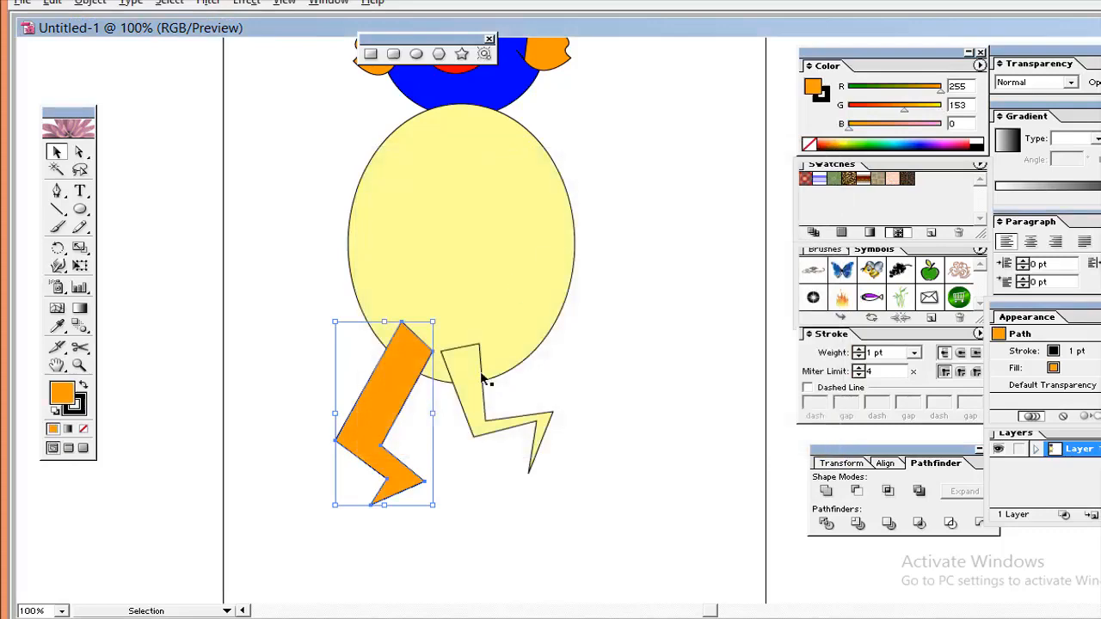
- Fill the thinner right leg with the same orange (RGB 255, 153, 0) and deselect it
{"action": "left_click", "coordinate": [474, 375]}
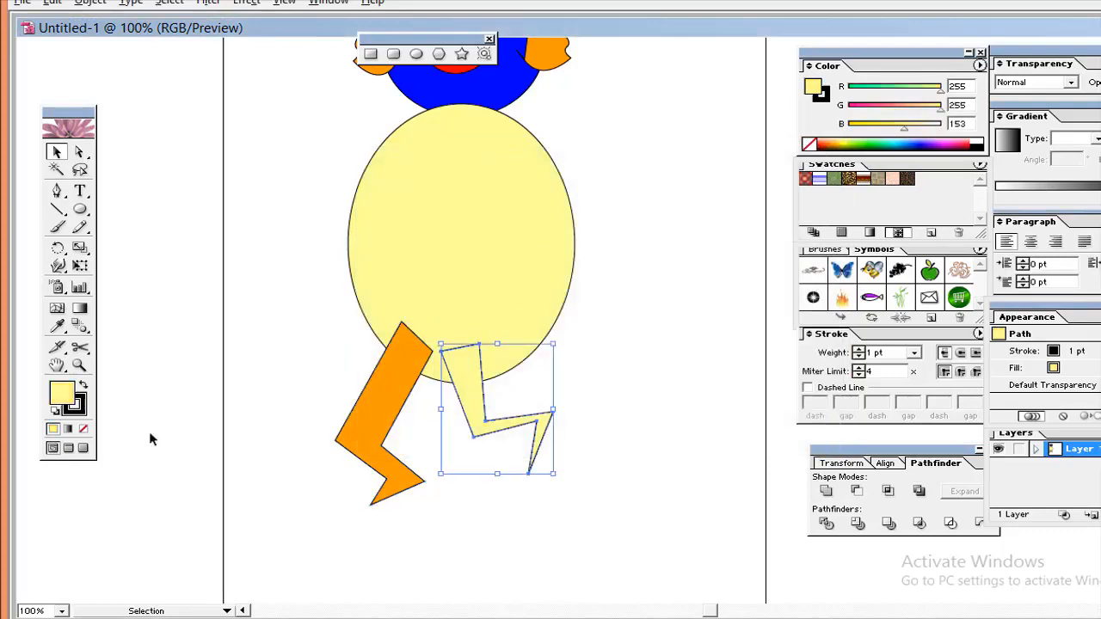
{"action": "double_click", "coordinate": [62, 394]}
{"action": "mouse_move", "coordinate": [637, 408]}
{"action": "left_mouse_down"}
{"action": "mouse_move", "coordinate": [647, 413]}
{"action": "mouse_move", "coordinate": [638, 394]}
{"action": "left_mouse_up"}
{"action": "left_click", "coordinate": [606, 224]}
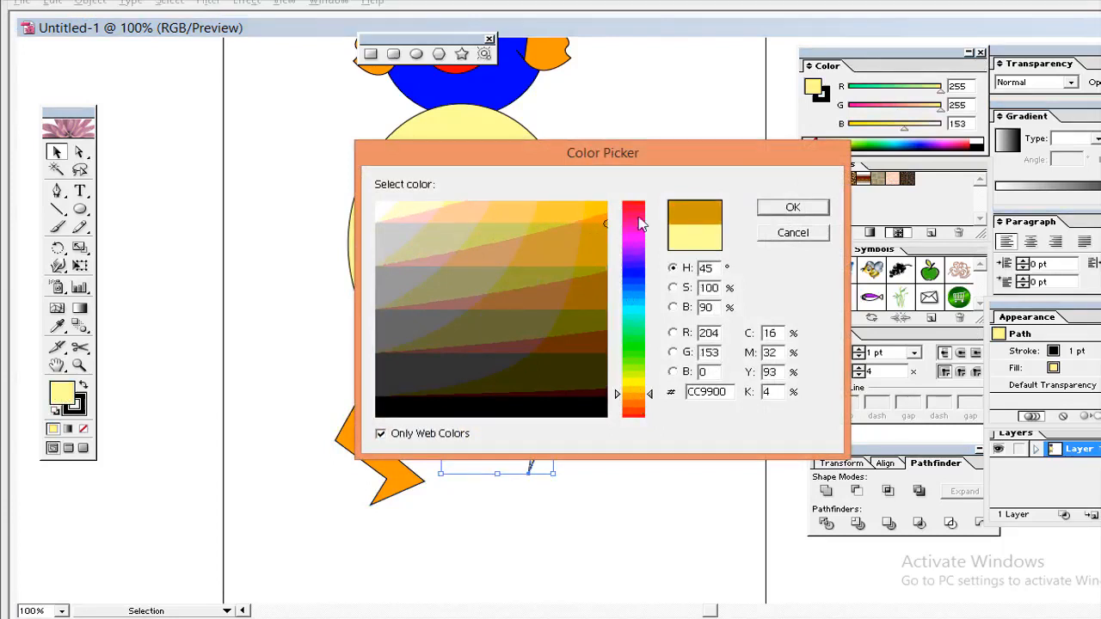
{"action": "left_click", "coordinate": [606, 208]}
{"action": "left_click", "coordinate": [793, 207]}
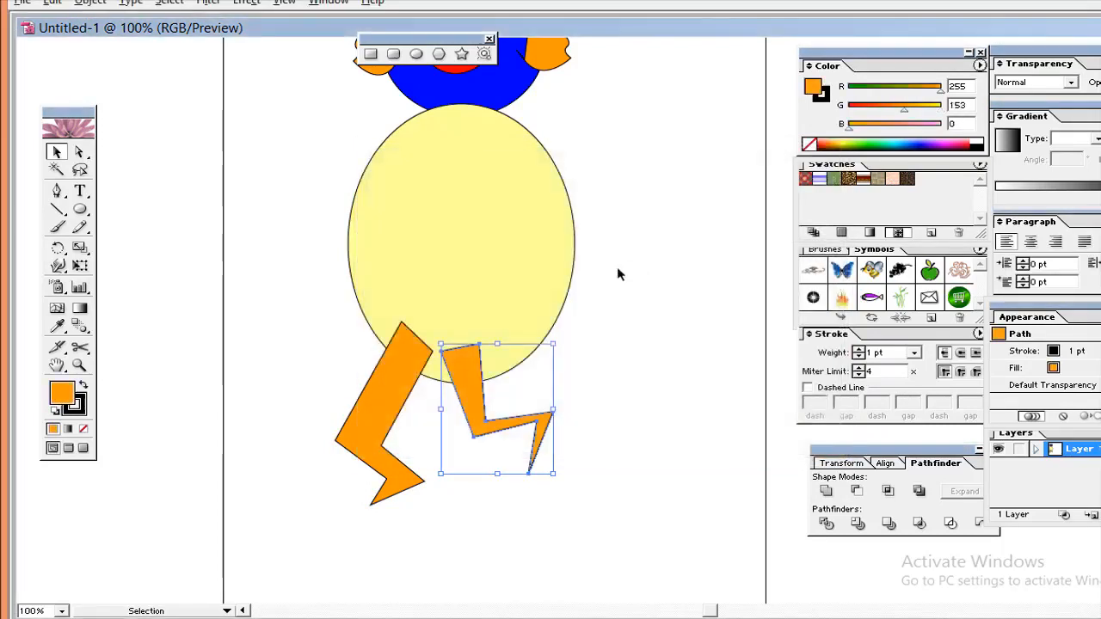
{"action": "left_click", "coordinate": [234, 225]}
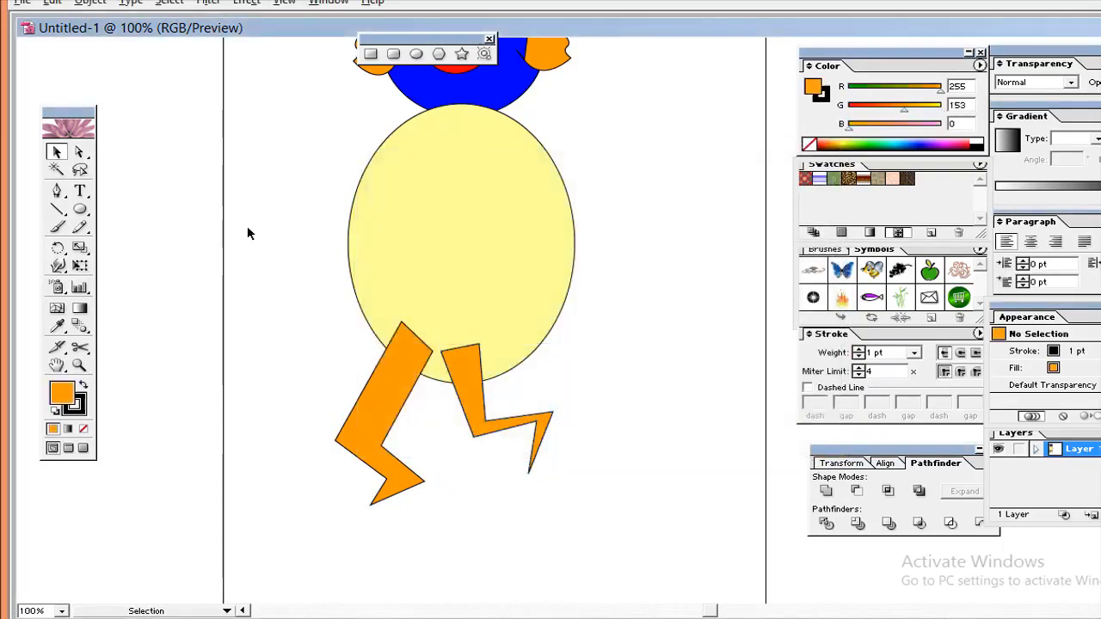
{"action": "key", "text": "ctrl+minus"}
{"action": "key", "text": "ctrl+minus"}
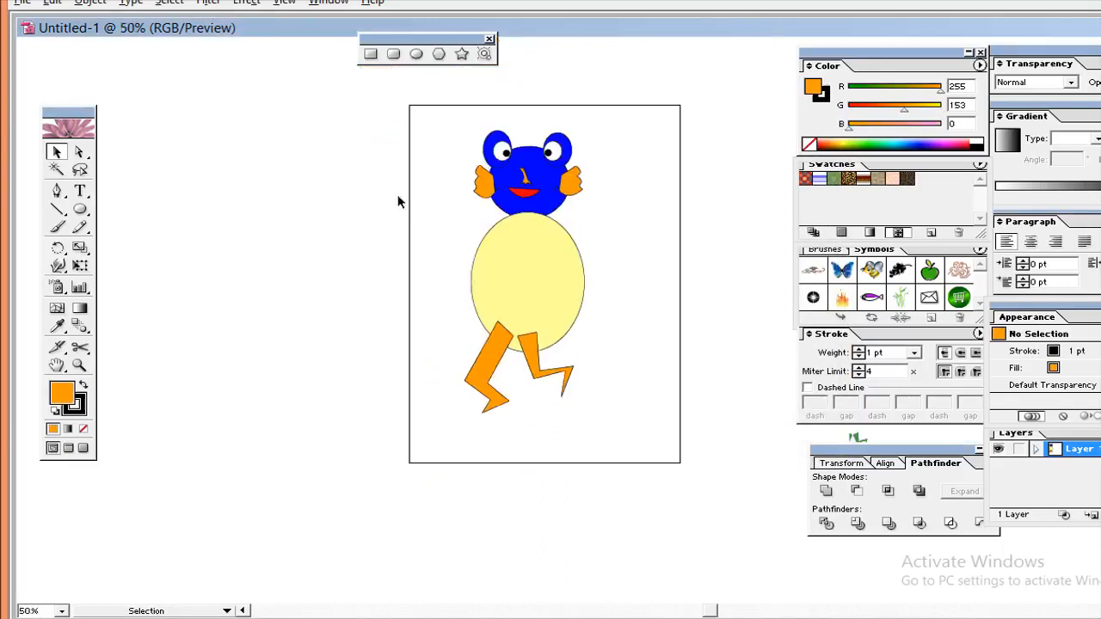
- Send both orange fins to the back so they sit behind the blue head, and deselect them
{"action": "key", "text": "ctrl+plus"}
{"action": "key", "text": "ctrl+plus"}
{"action": "key", "text": "ctrl+plus"}
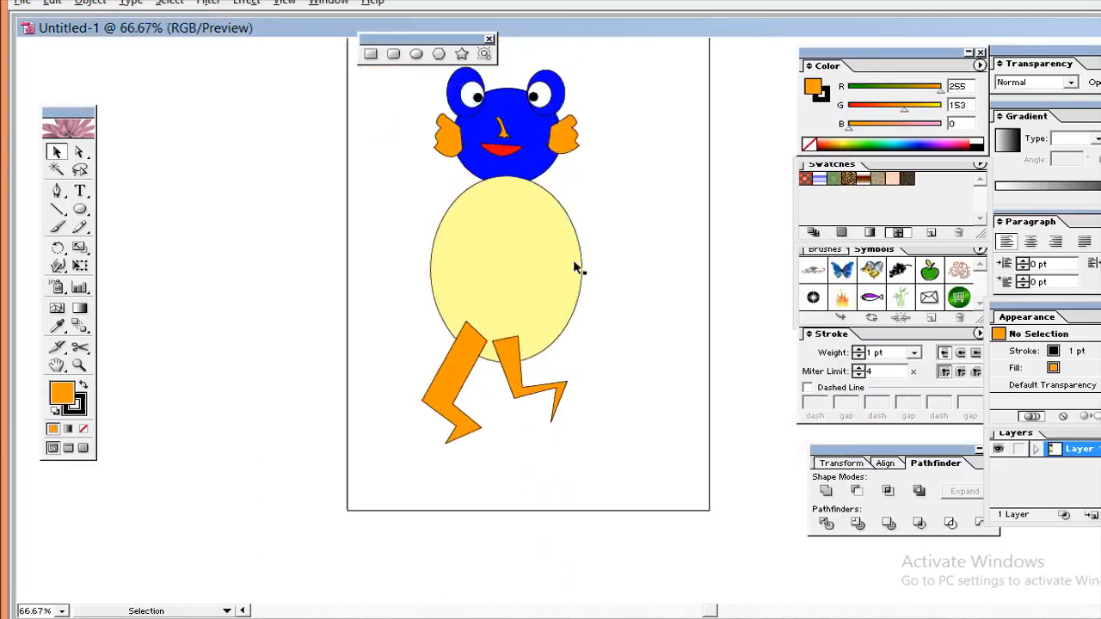
{"action": "key", "text": "h"}
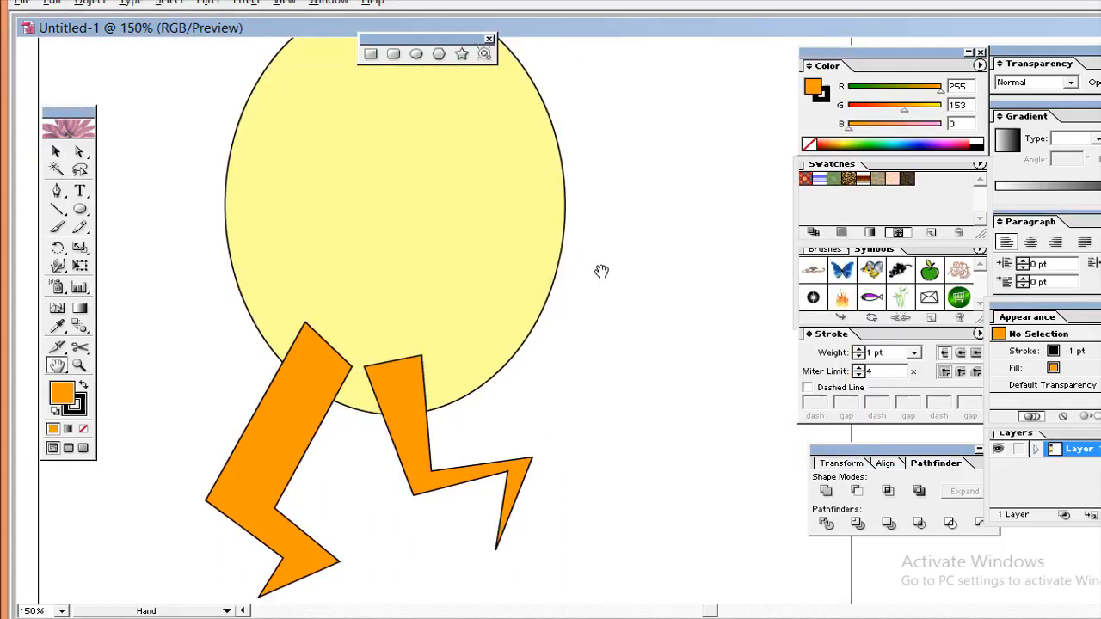
{"action": "left_click_drag", "start_coordinate": [597, 270], "coordinate": [597, 494]}
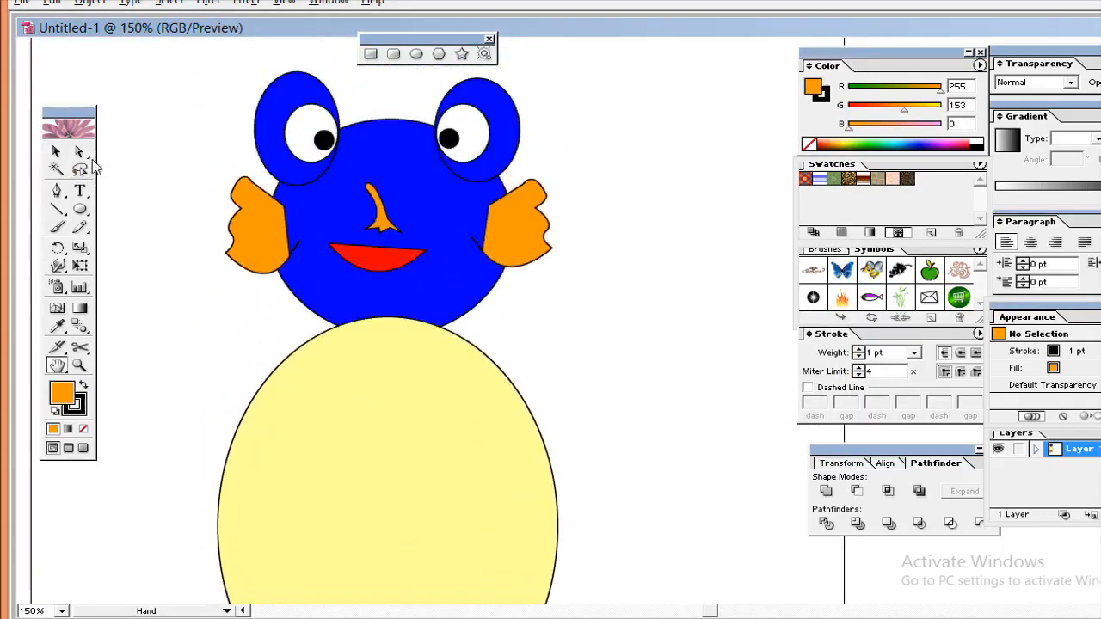
{"action": "left_click", "coordinate": [56, 152]}
{"action": "left_click", "coordinate": [267, 243]}
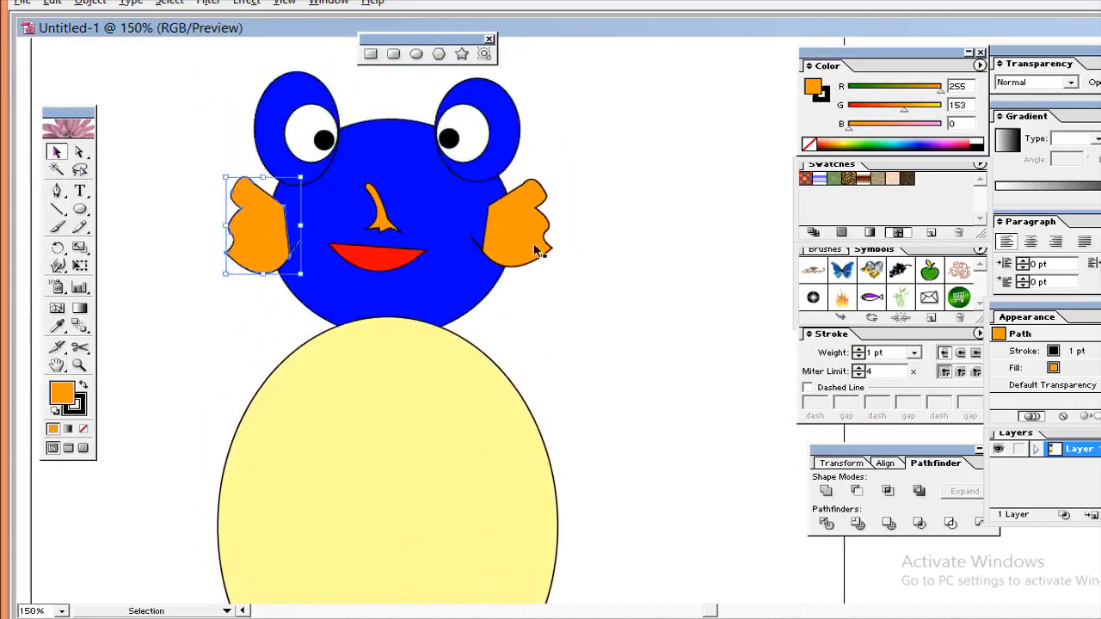
{"action": "left_click", "coordinate": [540, 244]}
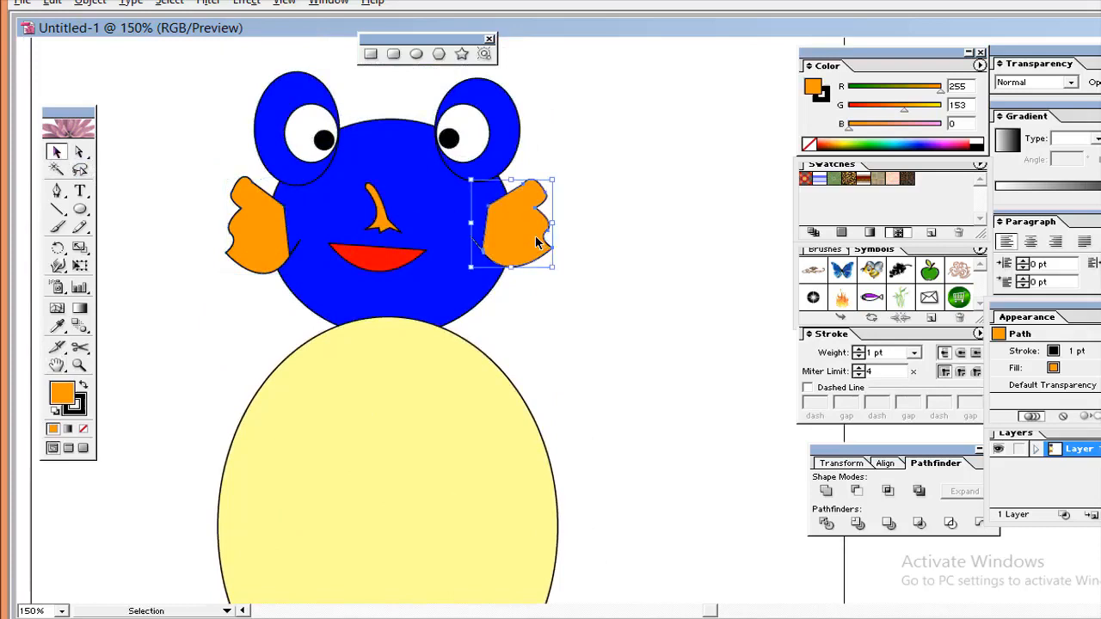
{"action": "left_click", "coordinate": [243, 243], "text": "shift"}
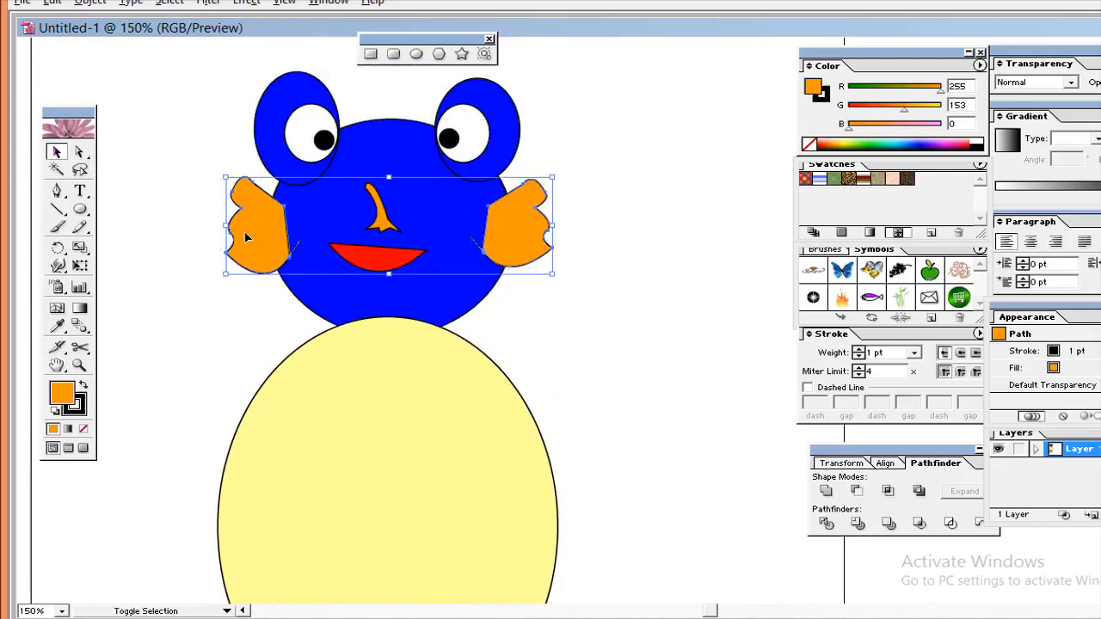
{"action": "right_click", "coordinate": [507, 235]}
{"action": "mouse_move", "coordinate": [538, 414]}
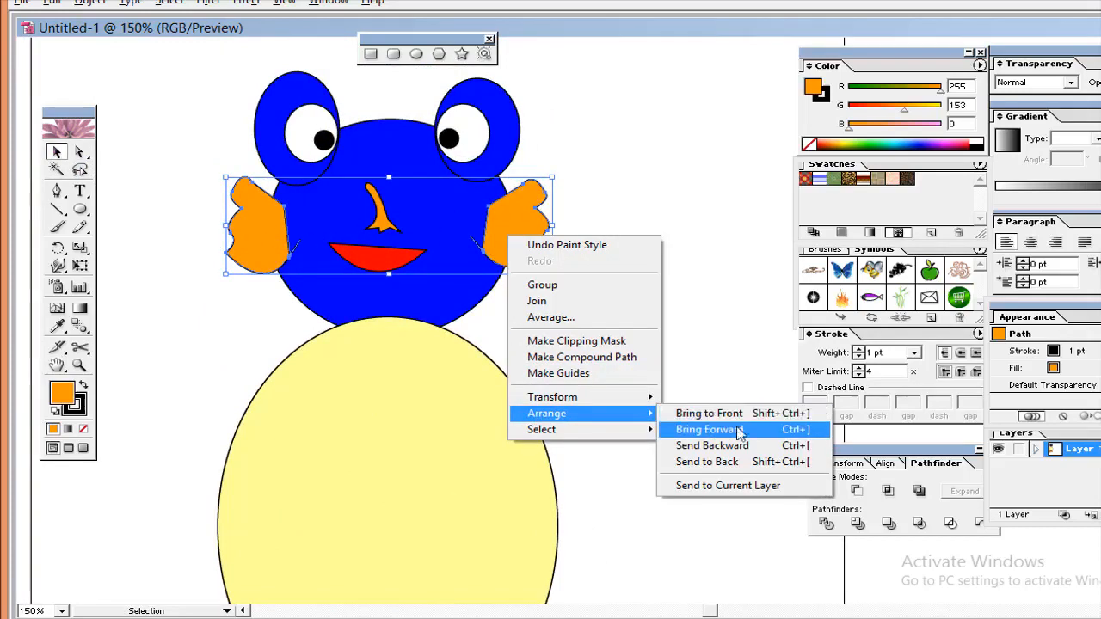
{"action": "left_click", "coordinate": [742, 463]}
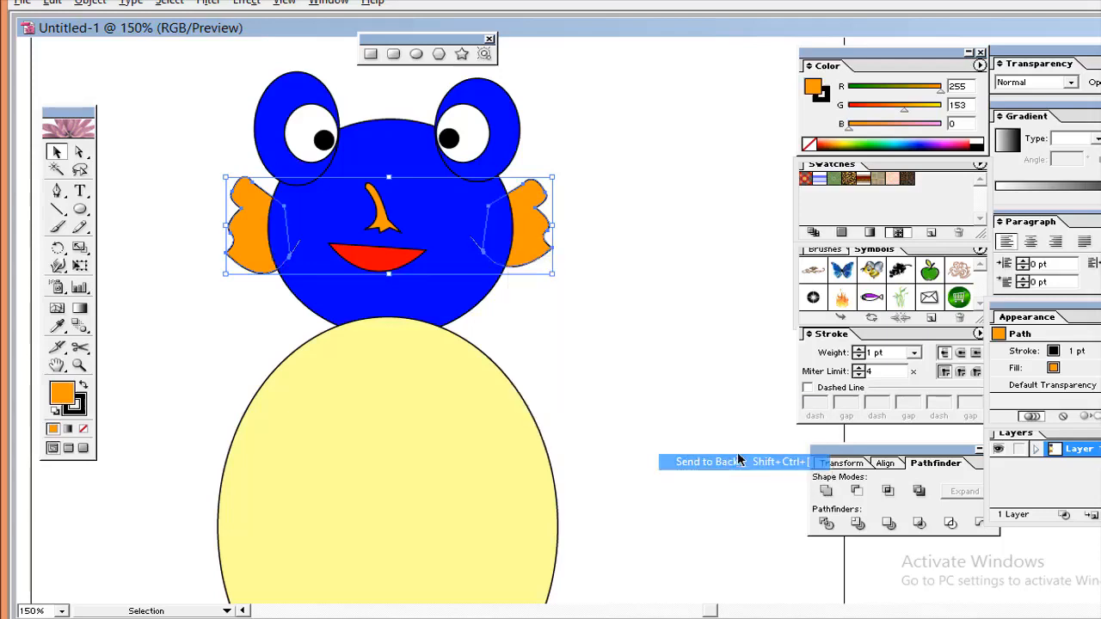
{"action": "left_click", "coordinate": [731, 394]}
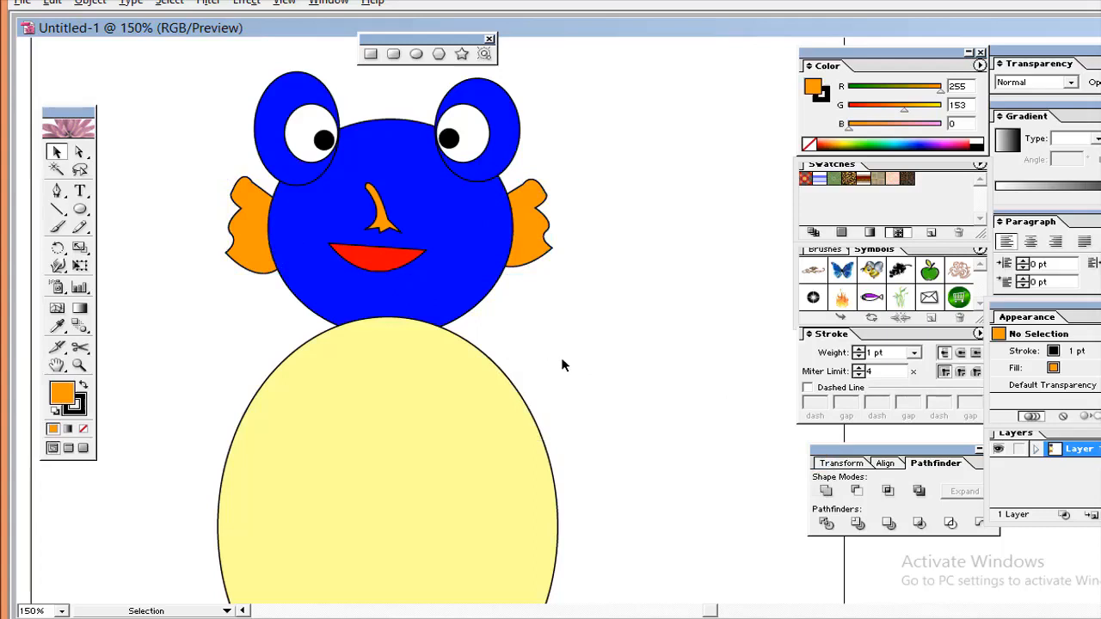
- Send the pale yellow oval body to the back, behind the blue head, and deselect it
{"action": "key", "text": "space"}
{"action": "left_click_drag", "start_coordinate": [573, 386], "coordinate": [583, 248]}
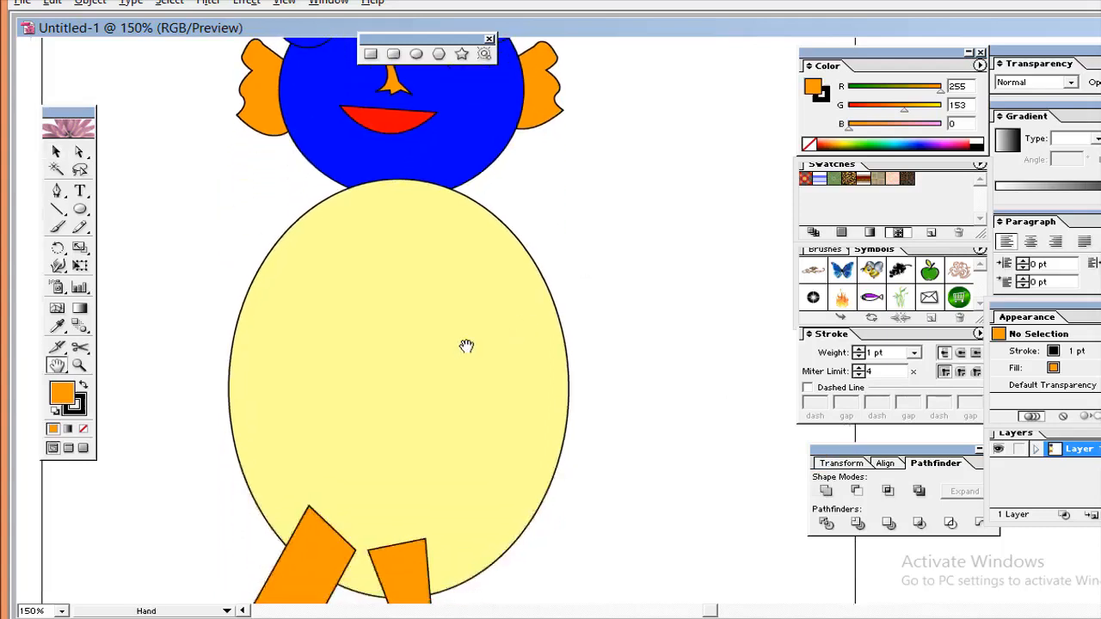
{"action": "left_click", "coordinate": [474, 295]}
{"action": "right_click", "coordinate": [485, 317]}
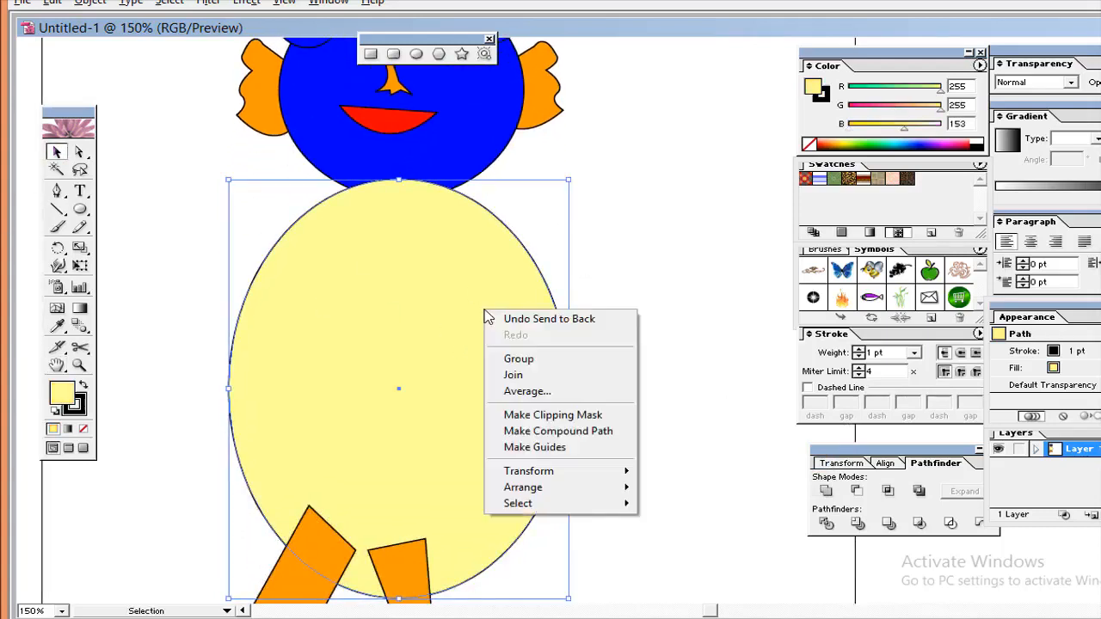
{"action": "mouse_move", "coordinate": [541, 489]}
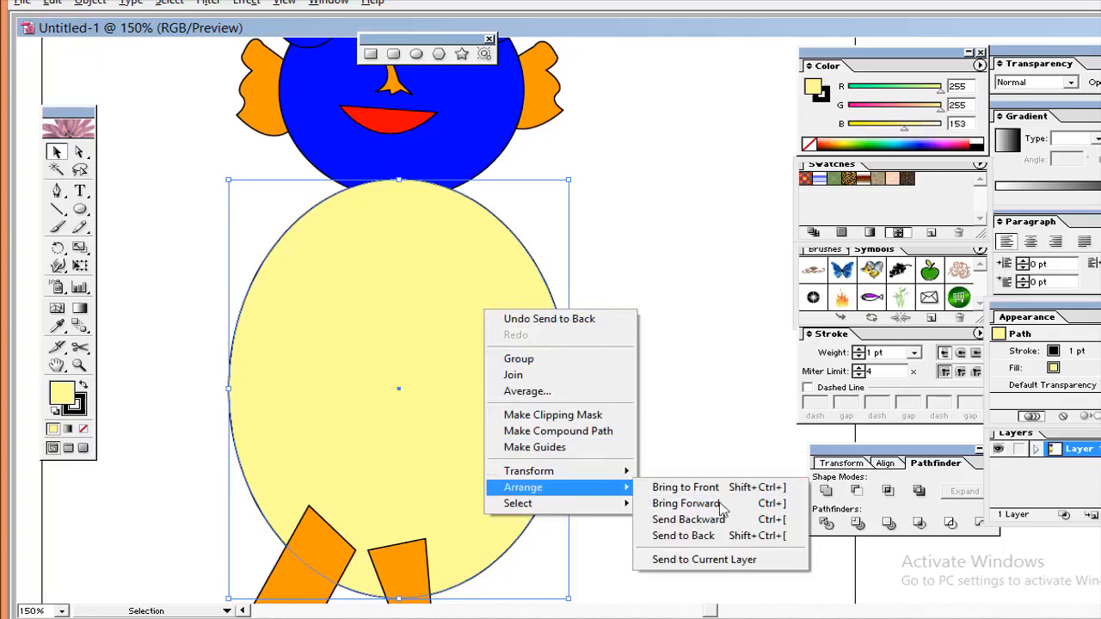
{"action": "left_click", "coordinate": [717, 536]}
{"action": "left_click", "coordinate": [574, 335]}
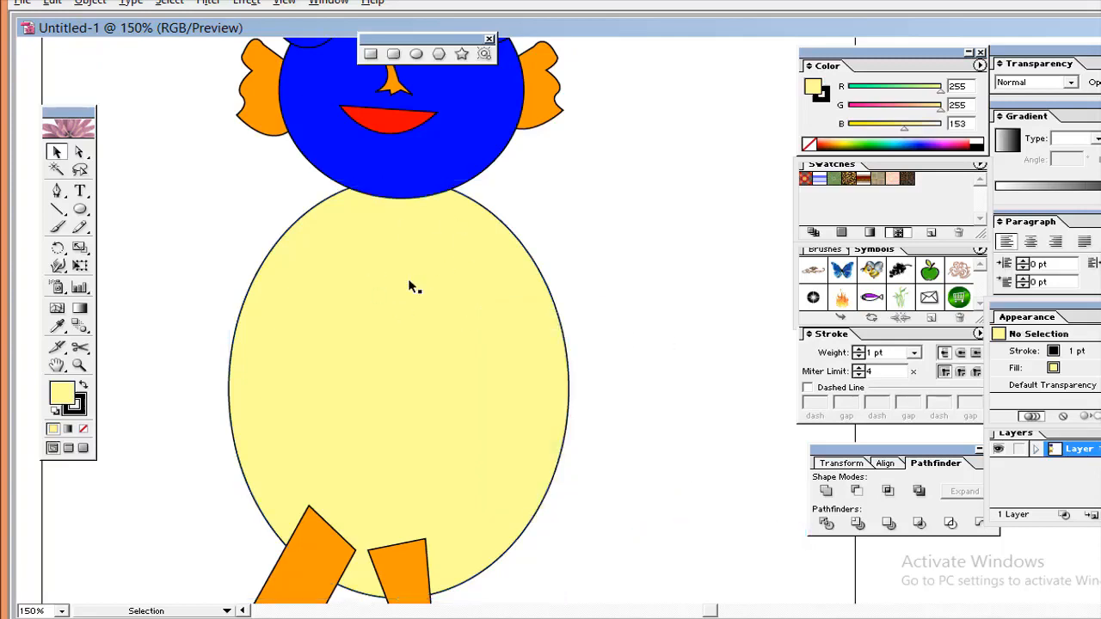
- Send both orange legs together to the back, behind the yellow body, and deselect them
{"action": "key", "text": "space"}
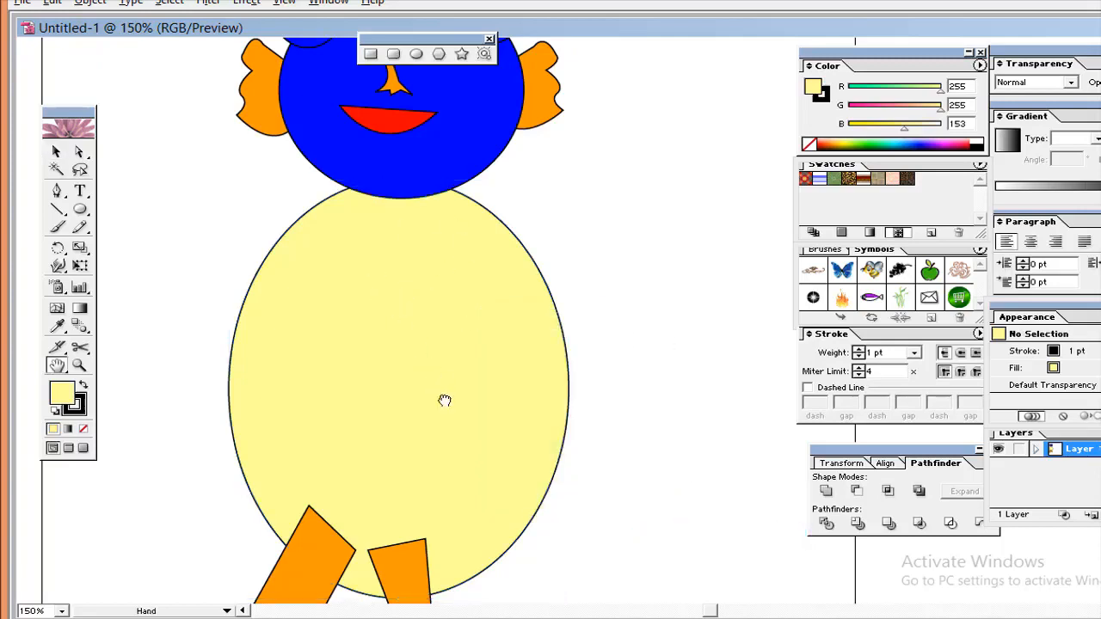
{"action": "left_click_drag", "start_coordinate": [444, 401], "coordinate": [455, 239]}
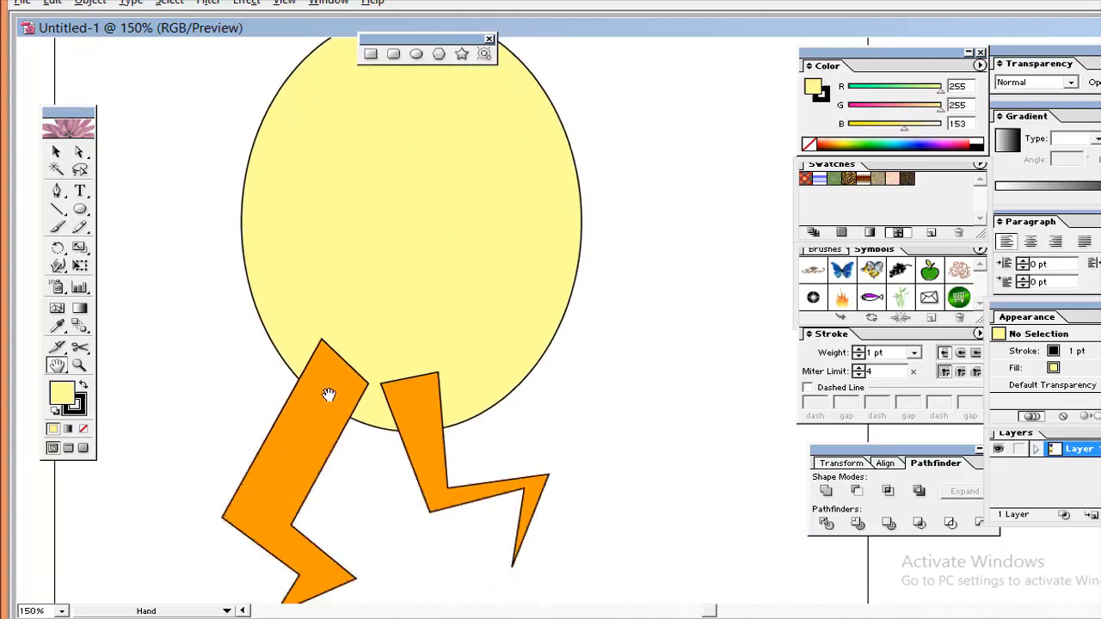
{"action": "left_click", "coordinate": [344, 422]}
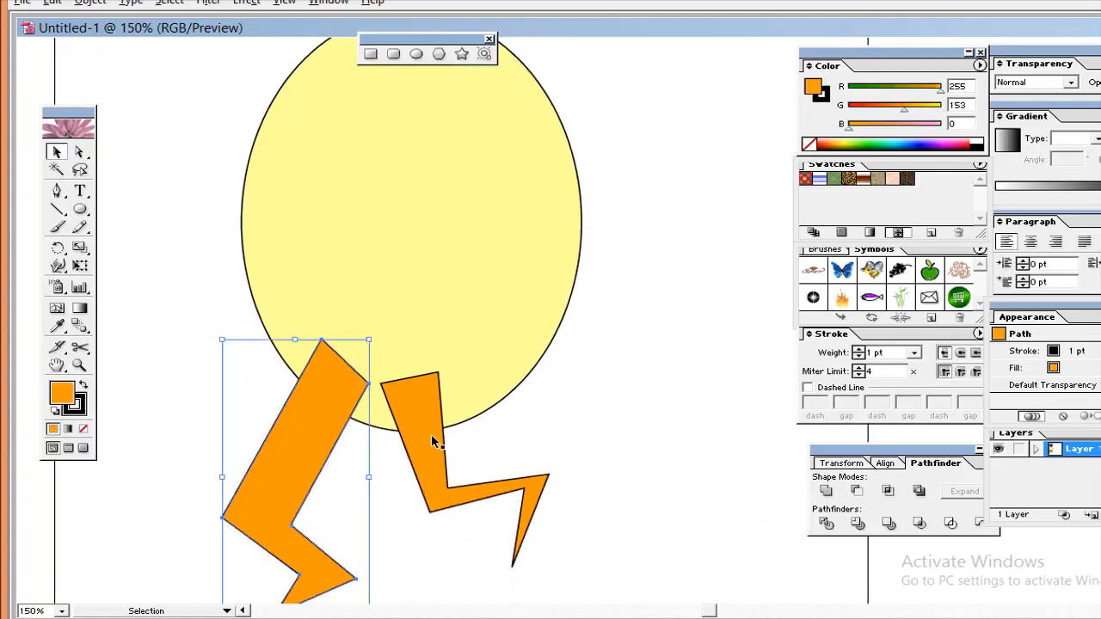
{"action": "left_click", "coordinate": [431, 435], "text": "shift"}
{"action": "right_click", "coordinate": [432, 435]}
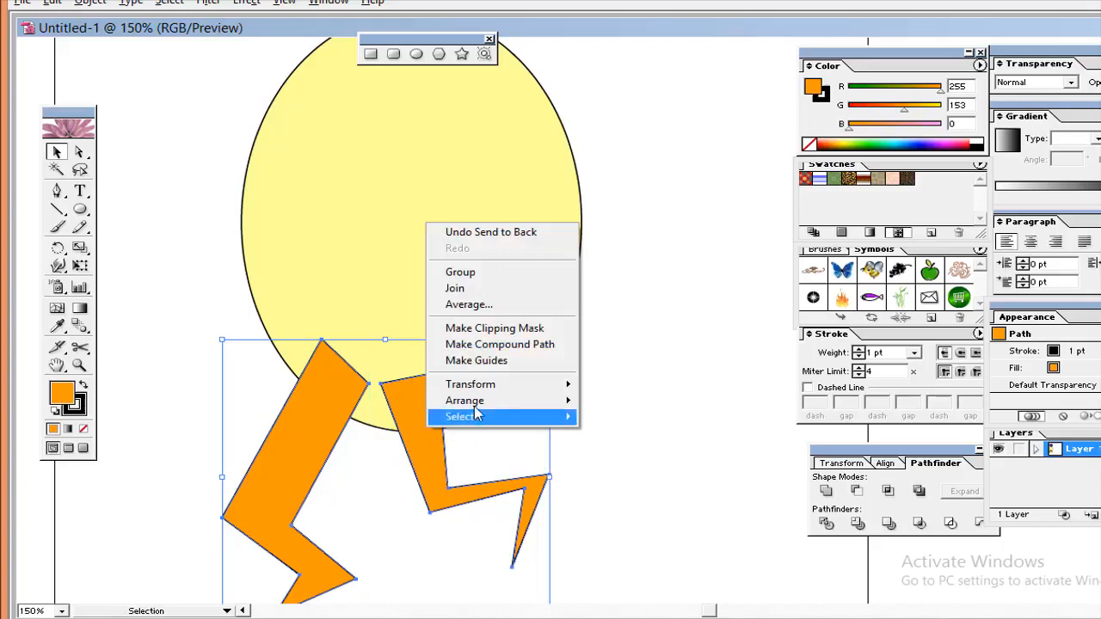
{"action": "mouse_move", "coordinate": [476, 402]}
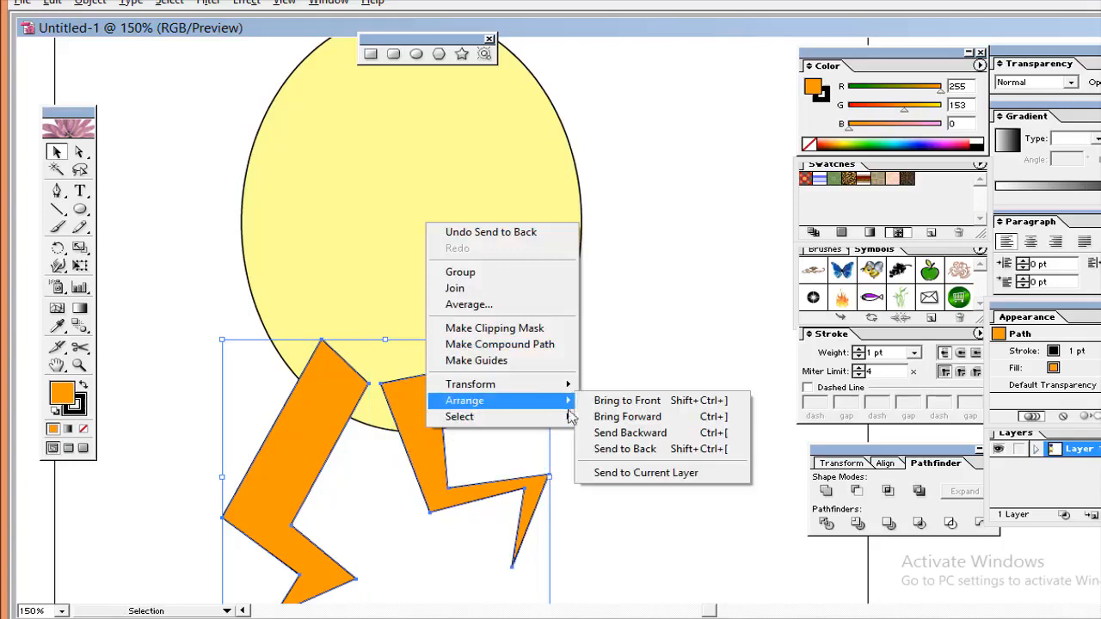
{"action": "left_click", "coordinate": [652, 449]}
{"action": "left_click", "coordinate": [672, 414]}
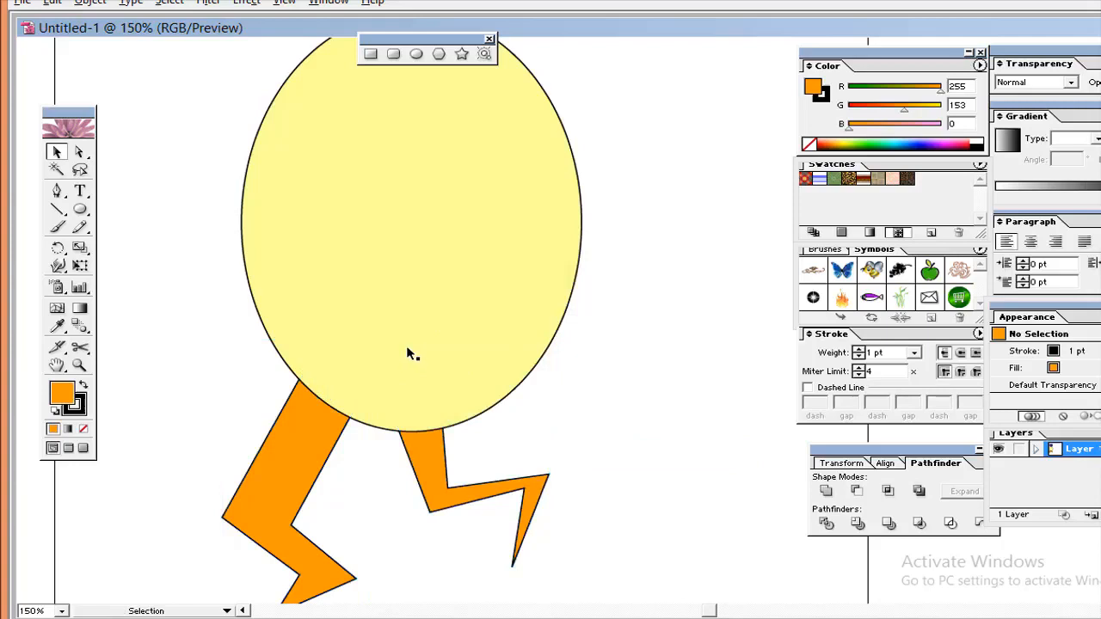
- Remove the black stroke from all parts of the character by setting the stroke to None, and deselect them
{"action": "key", "text": "ctrl+minus"}
{"action": "key", "text": "ctrl+minus"}
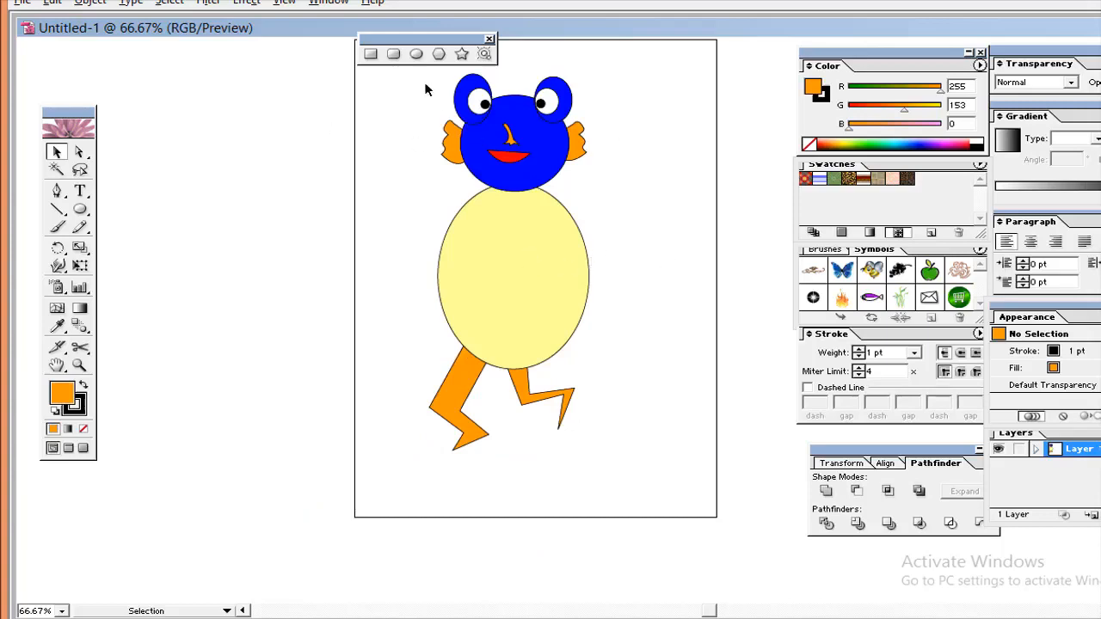
{"action": "left_click_drag", "start_coordinate": [418, 76], "coordinate": [646, 414]}
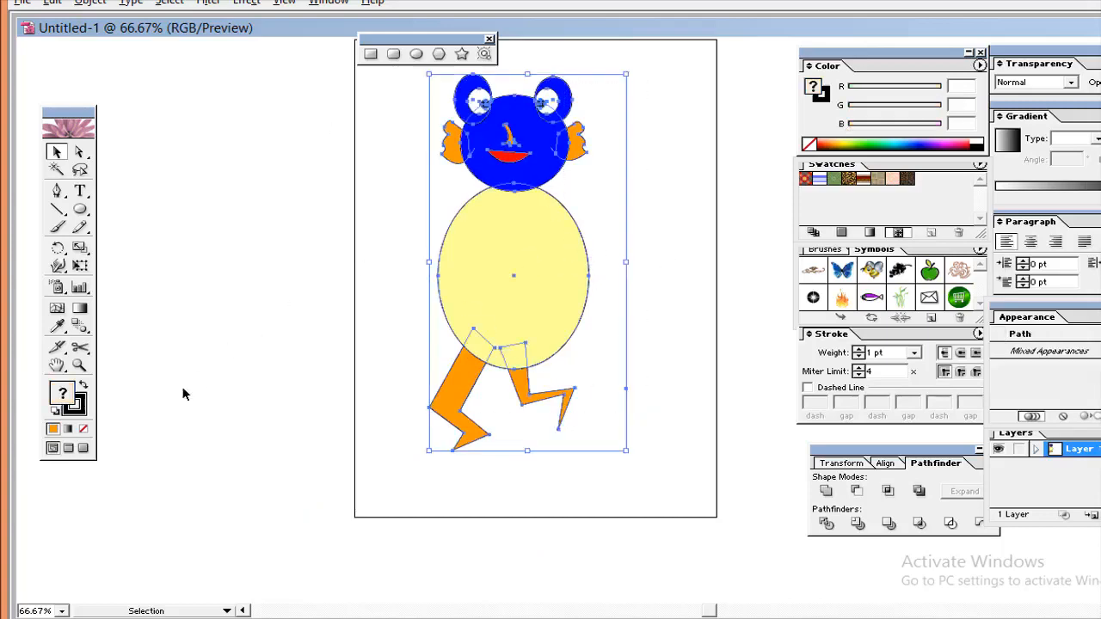
{"action": "left_click", "coordinate": [84, 405]}
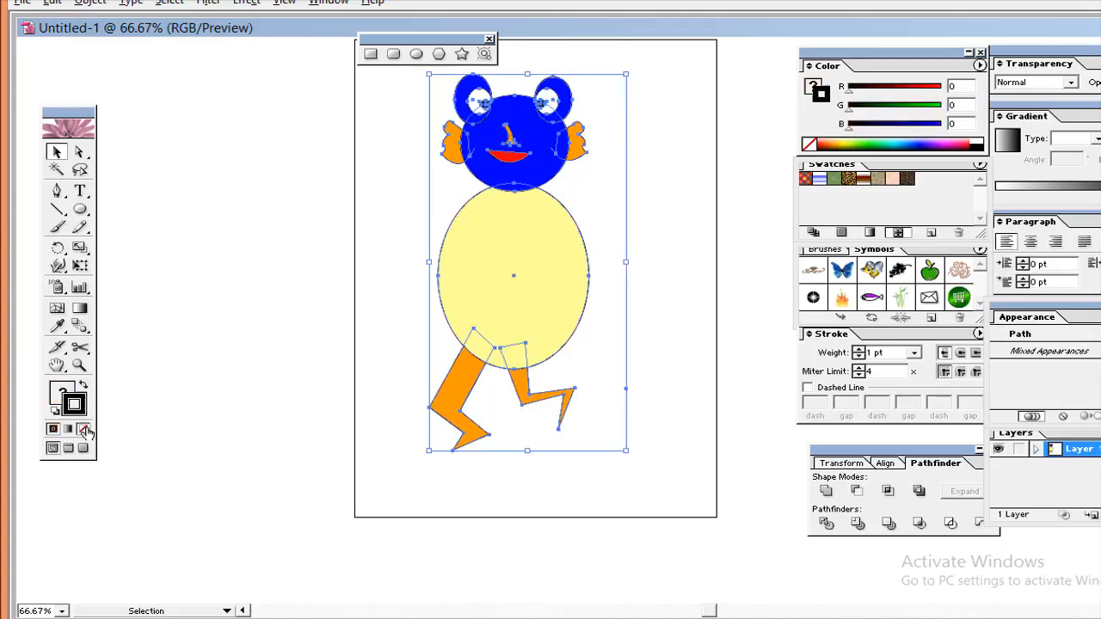
{"action": "left_click", "coordinate": [84, 429]}
{"action": "left_click", "coordinate": [650, 274]}
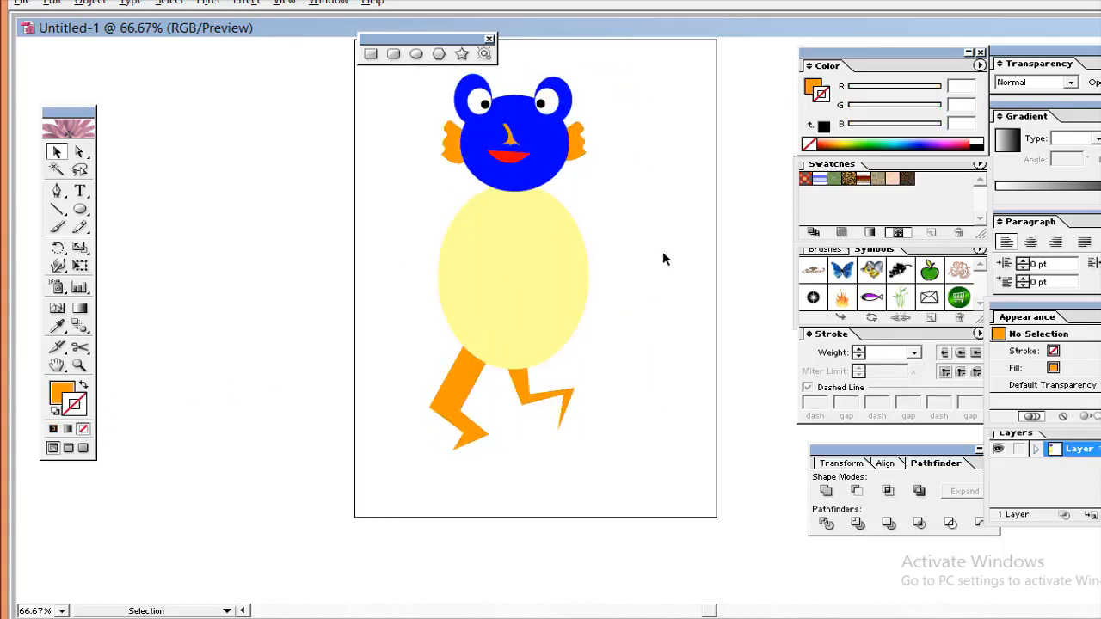
- Select all parts of the character and group them into one object
{"action": "key", "text": "ctrl+plus"}
{"action": "key", "text": "ctrl+plus"}
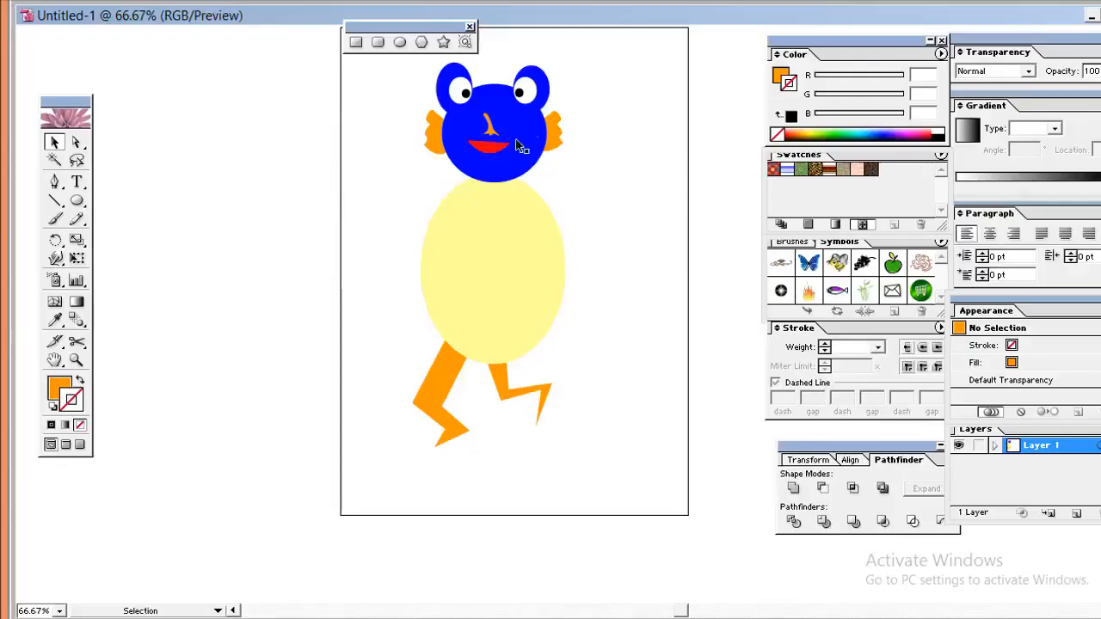
{"action": "key", "text": "h"}
{"action": "left_click_drag", "start_coordinate": [571, 216], "coordinate": [475, 339]}
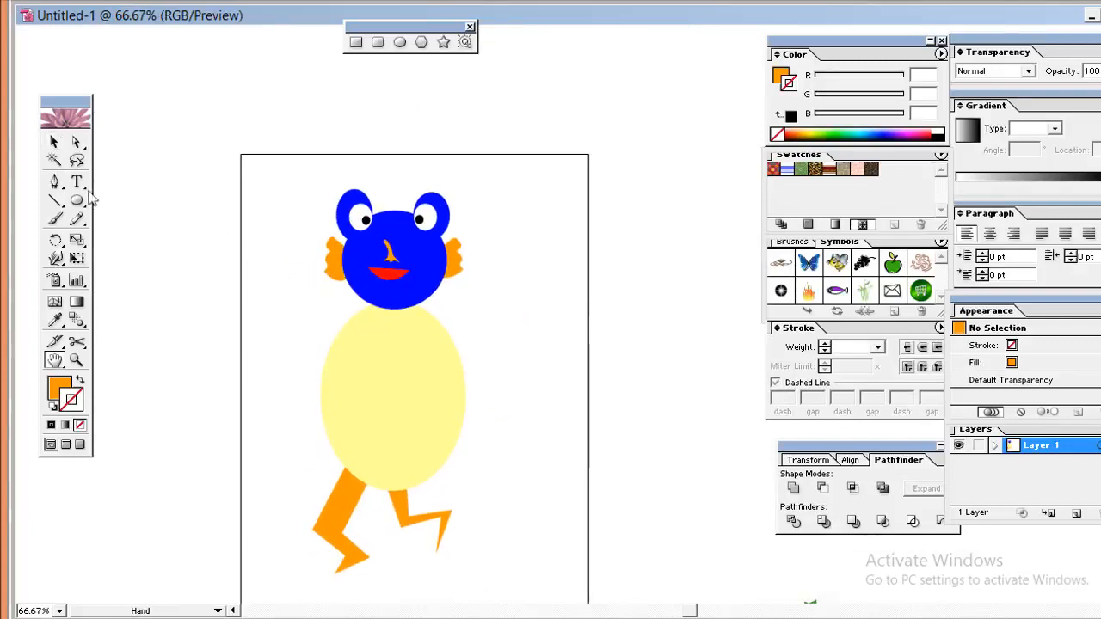
{"action": "left_click", "coordinate": [53, 141]}
{"action": "left_click_drag", "start_coordinate": [269, 176], "coordinate": [549, 534]}
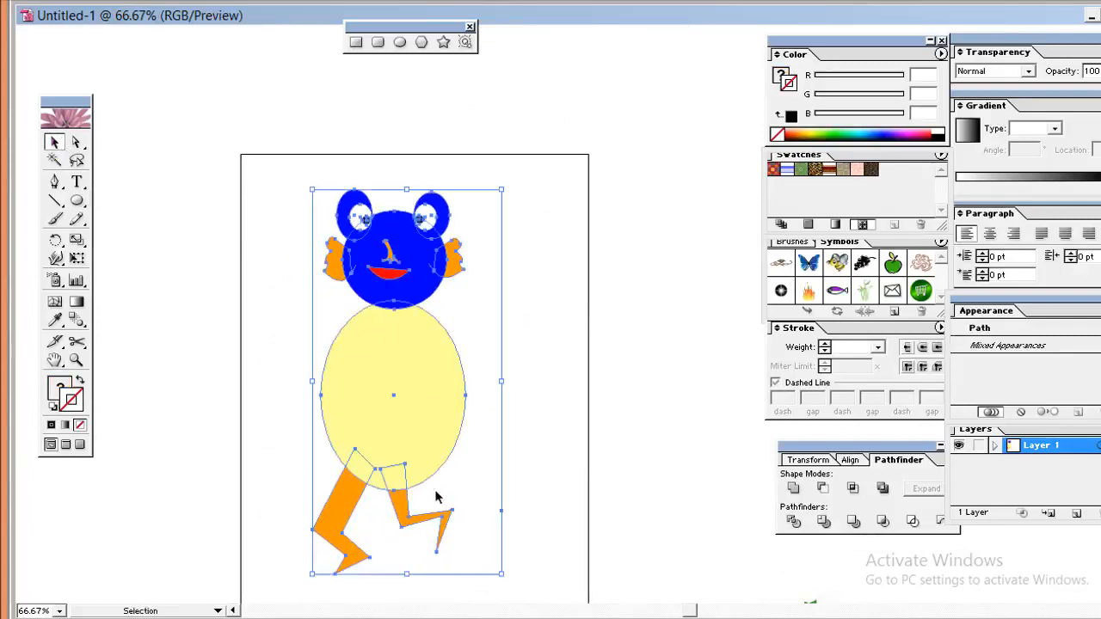
{"action": "right_click", "coordinate": [410, 423]}
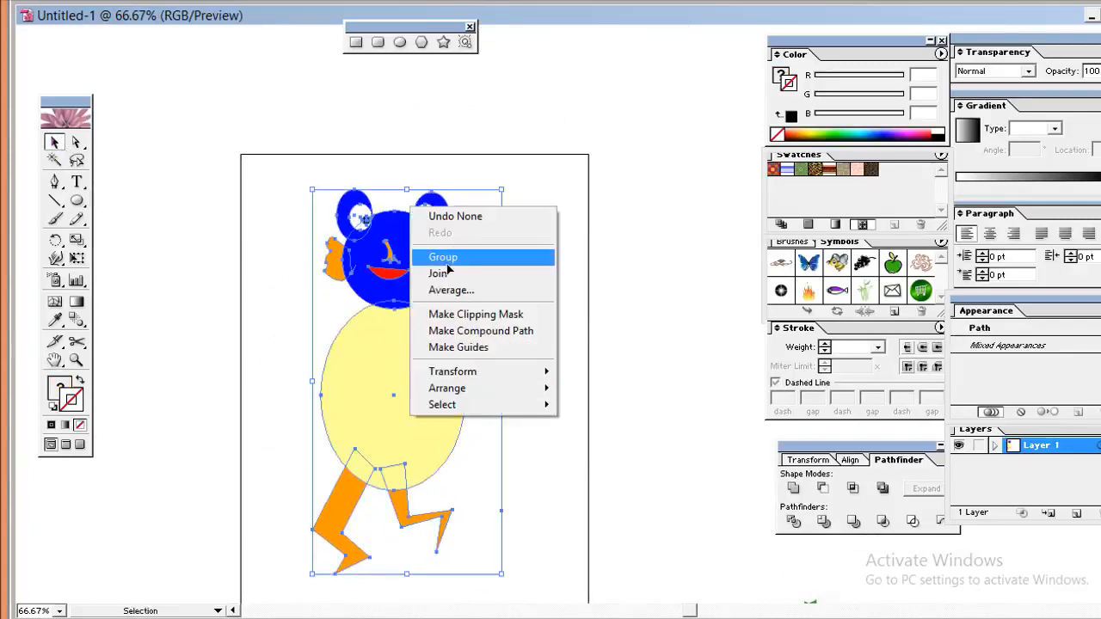
{"action": "left_click", "coordinate": [447, 262]}
- Move the grouped character around the page and place it near the middle of the page's width
{"action": "left_click", "coordinate": [443, 313]}
{"action": "left_click_drag", "start_coordinate": [448, 258], "coordinate": [565, 276]}
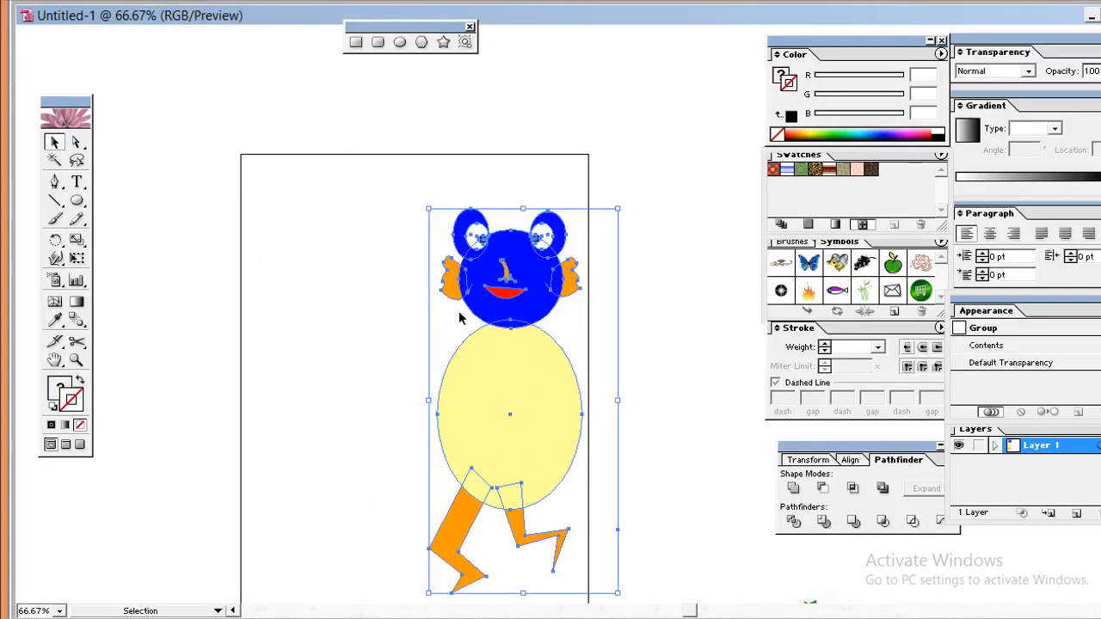
{"action": "left_click_drag", "start_coordinate": [475, 308], "coordinate": [377, 284]}
{"action": "left_click_drag", "start_coordinate": [432, 351], "coordinate": [418, 352]}
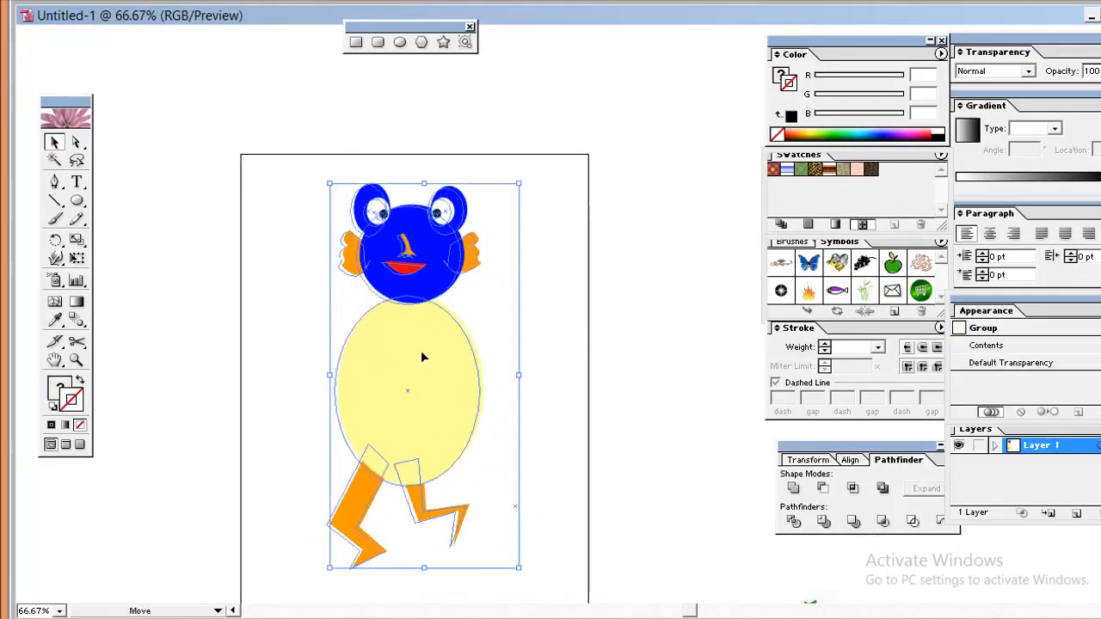